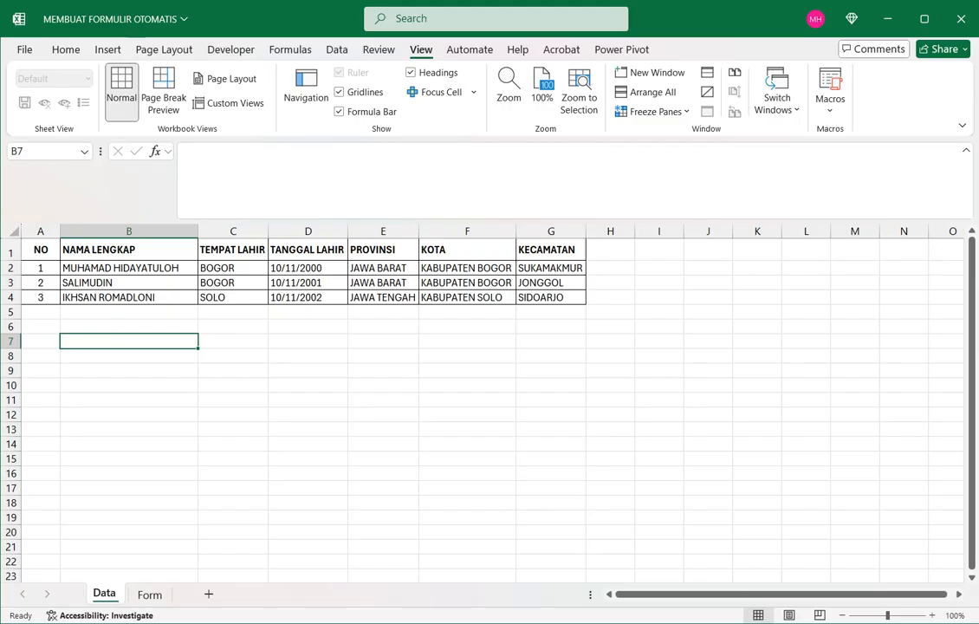
Step: Enter record number 1 in the Form's AC4 and compare the form with the Data sheet
left_click(149, 595)
scroll(481, 403, "up", 3)
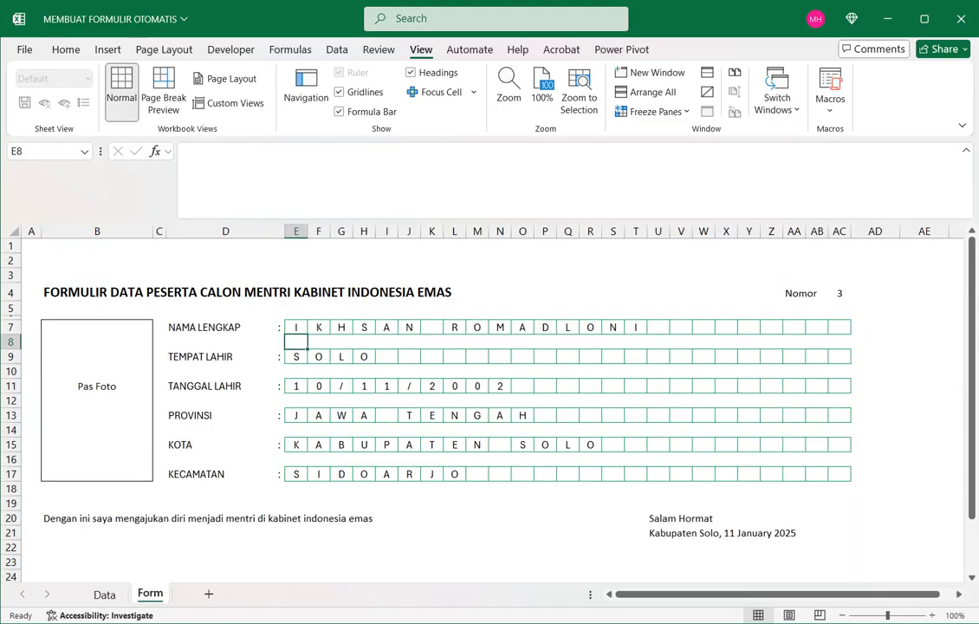
left_click(839, 293)
type("1")
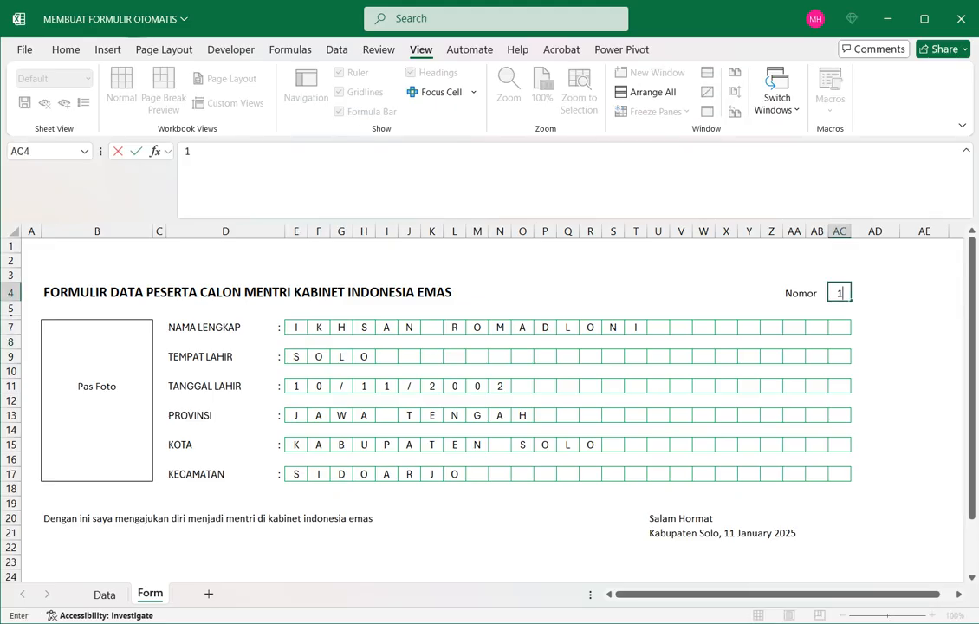
left_click(704, 309)
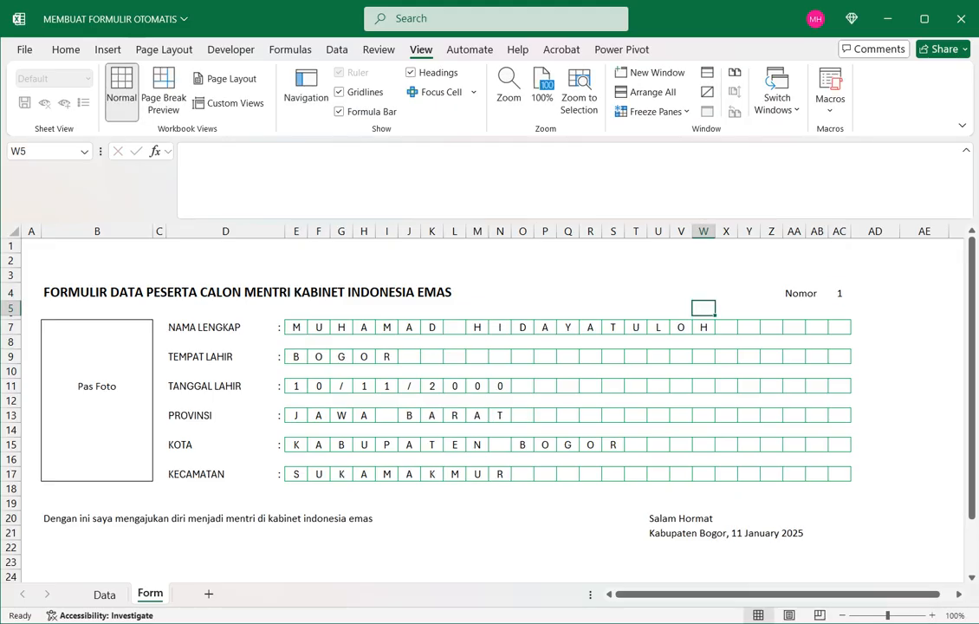
left_click(104, 594)
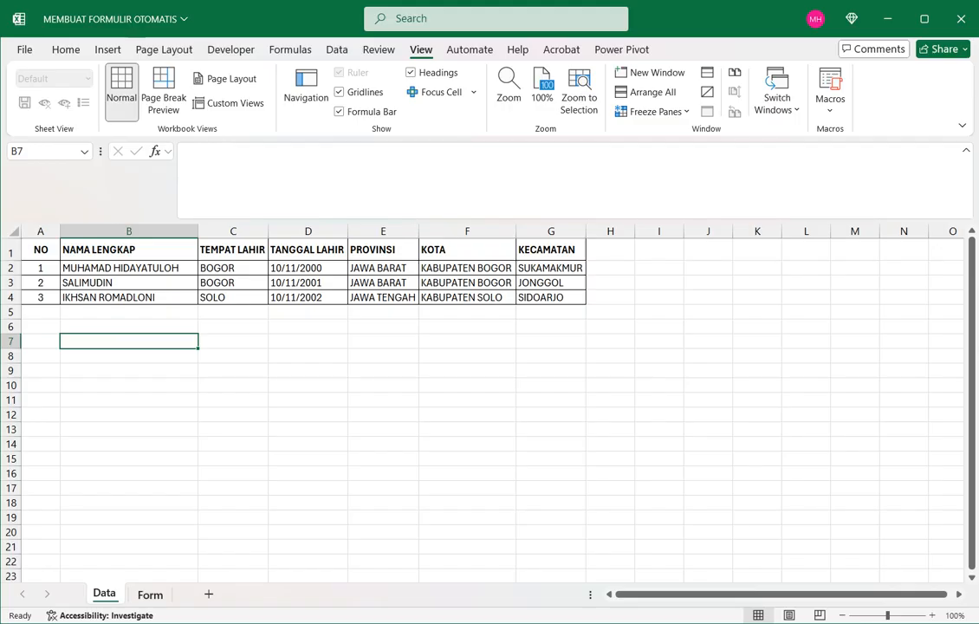
left_click(149, 595)
left_click(104, 595)
left_click(149, 595)
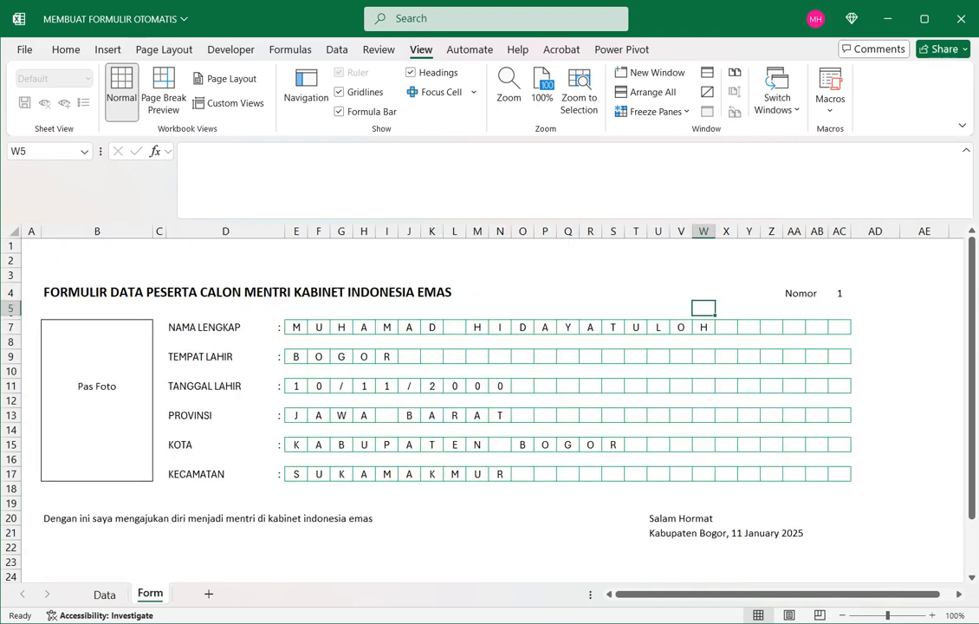
Step: Change the record number in AC4 to 2 and check the filled boxes against the Data sheet
left_click(840, 293)
type("2")
left_click(523, 430)
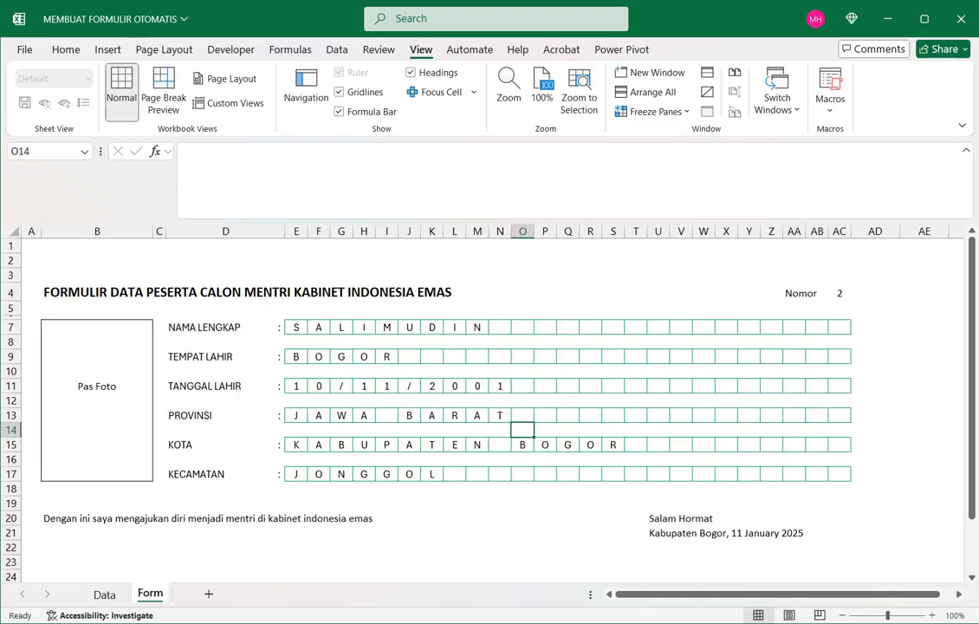
key("ctrl+Page_Up")
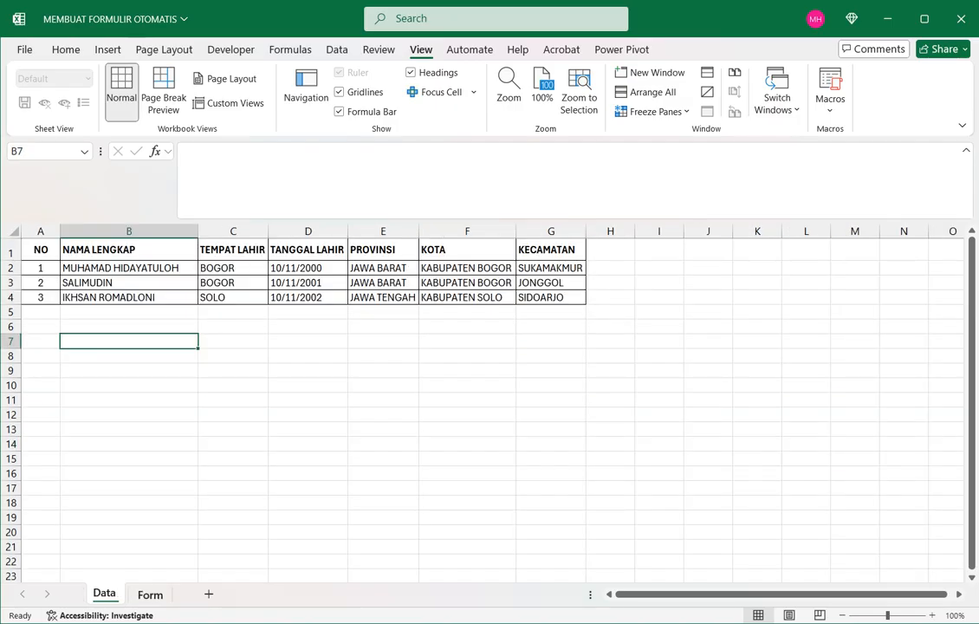
key("ctrl+Page_Down")
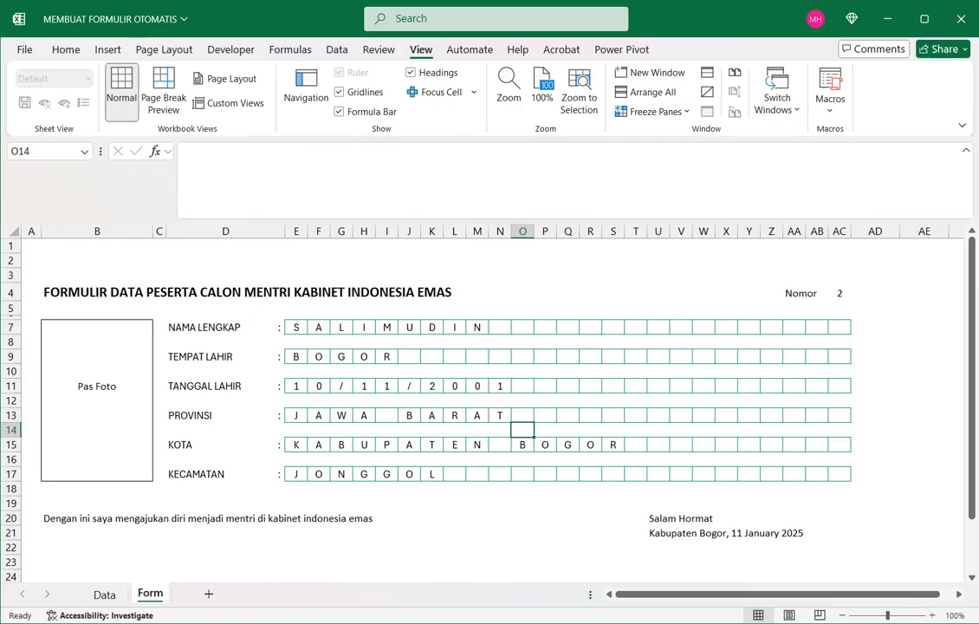
key("ctrl+Page_Up")
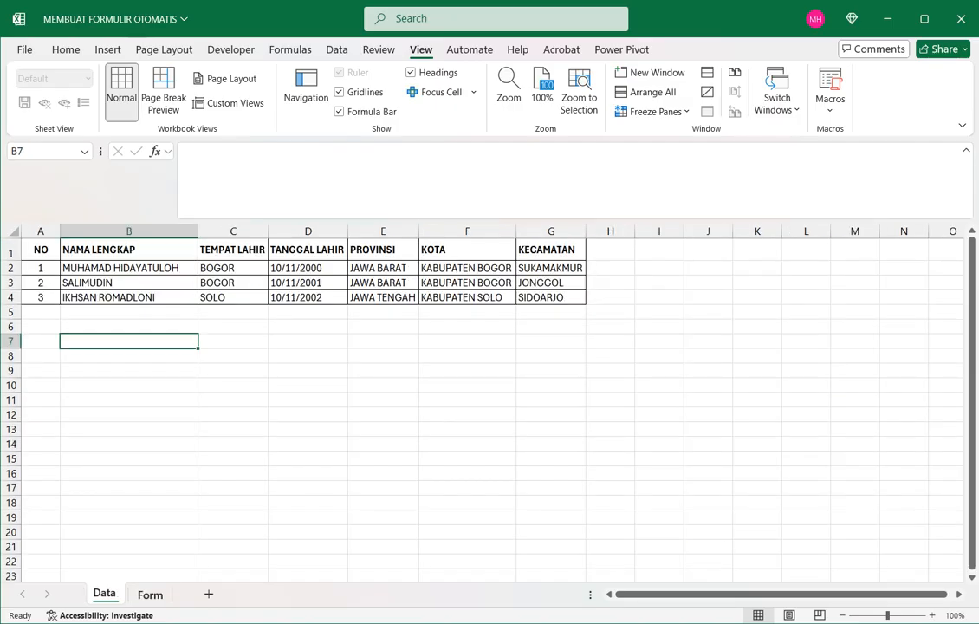
key("ctrl+Page_Down")
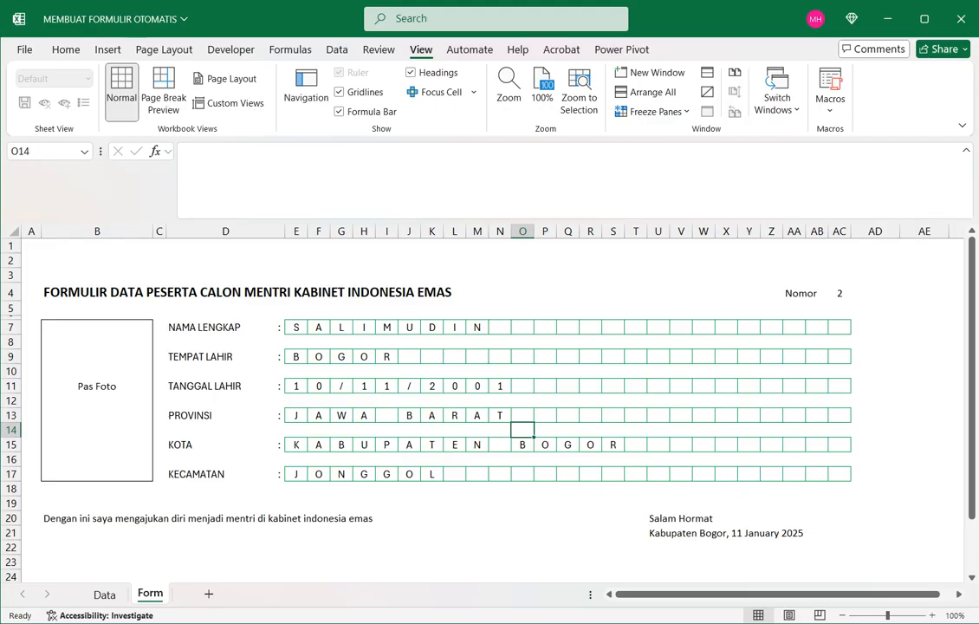
Step: Point out the NAMA LENGKAP field, then flip between Form and Data, ending on Data
left_click(225, 328)
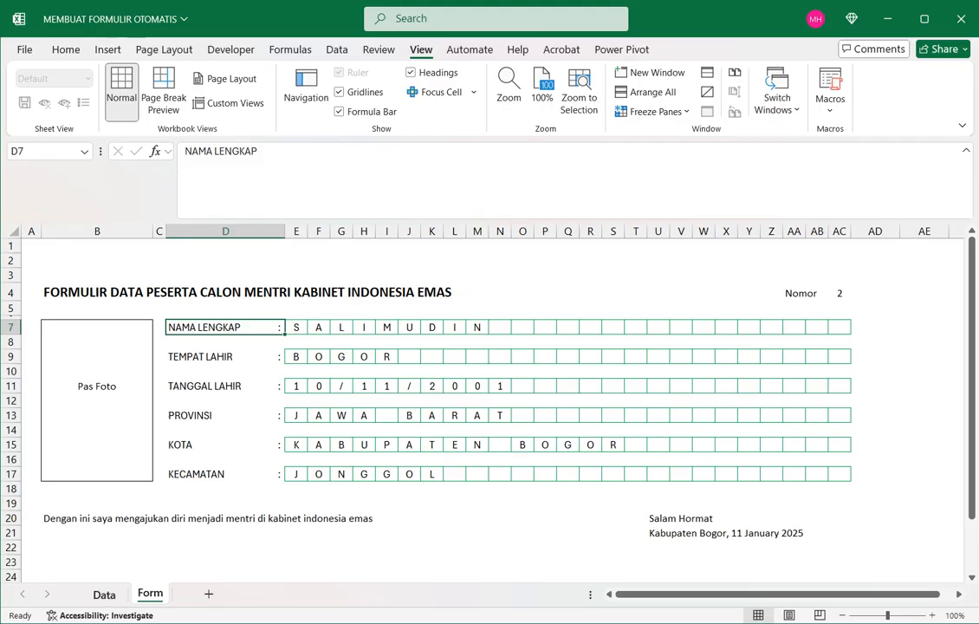
left_click(104, 594)
left_click(150, 594)
left_click(104, 595)
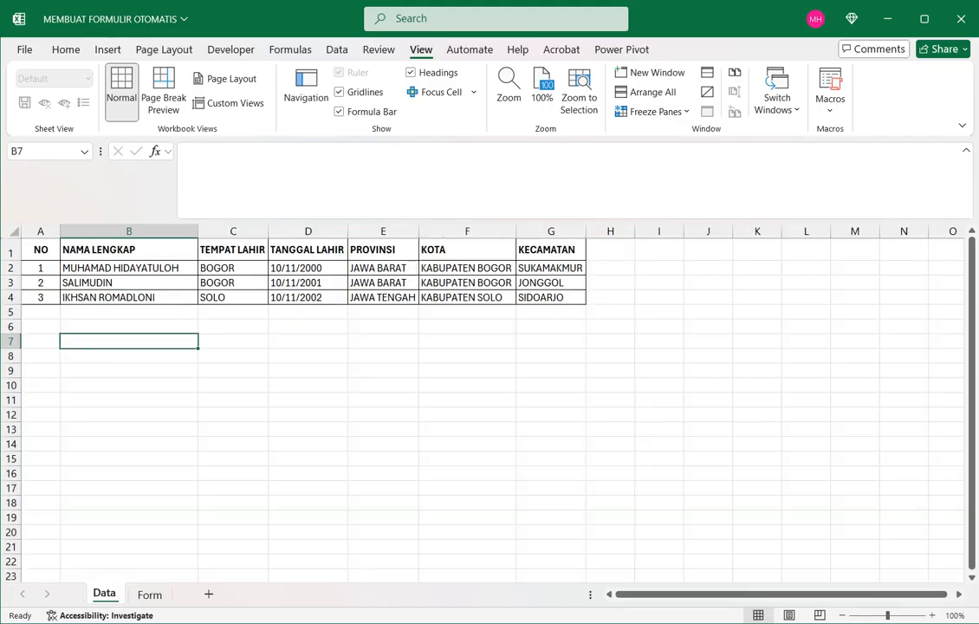
left_click(150, 594)
left_click(104, 595)
left_click(150, 594)
left_click(104, 594)
Step: Select the data table A1:G4, step across the headers, and select the KECAMATAN column
left_click_drag(40, 250, 551, 298)
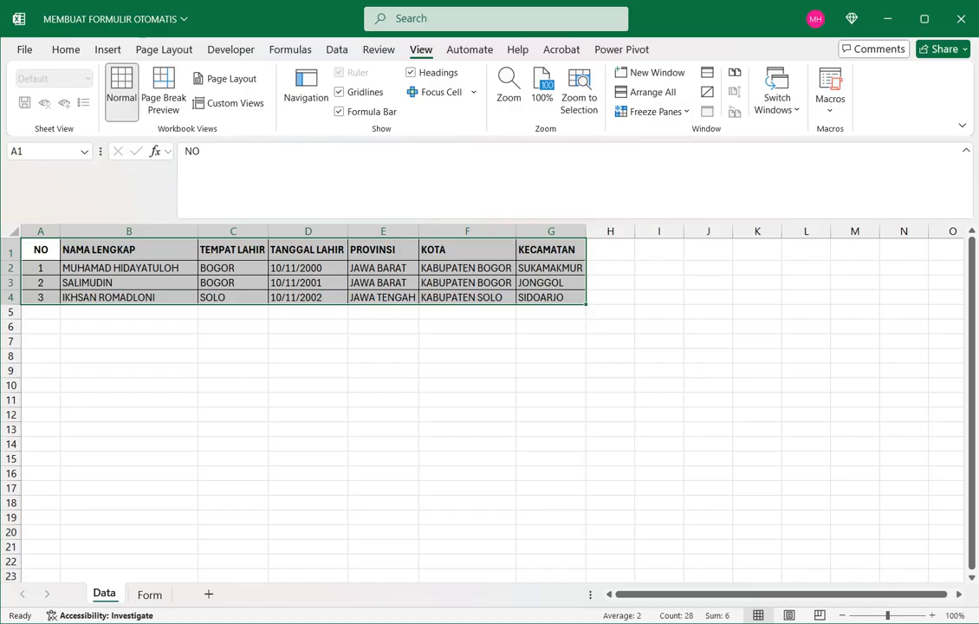
left_click(128, 250)
key("Right")
key("Right")
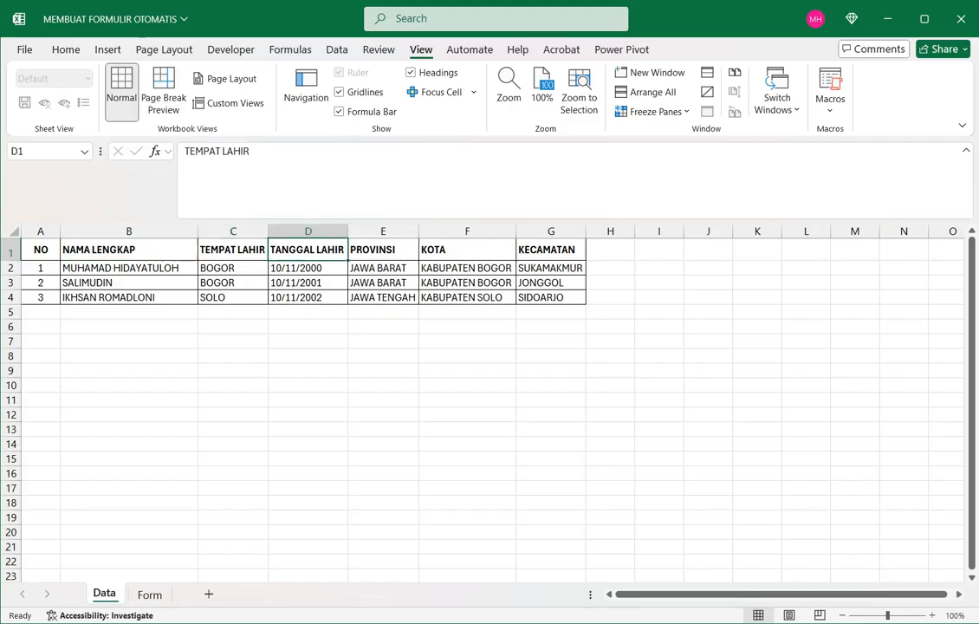
key("Left")
key("Right")
key("Right")
key("Right")
key("Right")
key("ctrl+space")
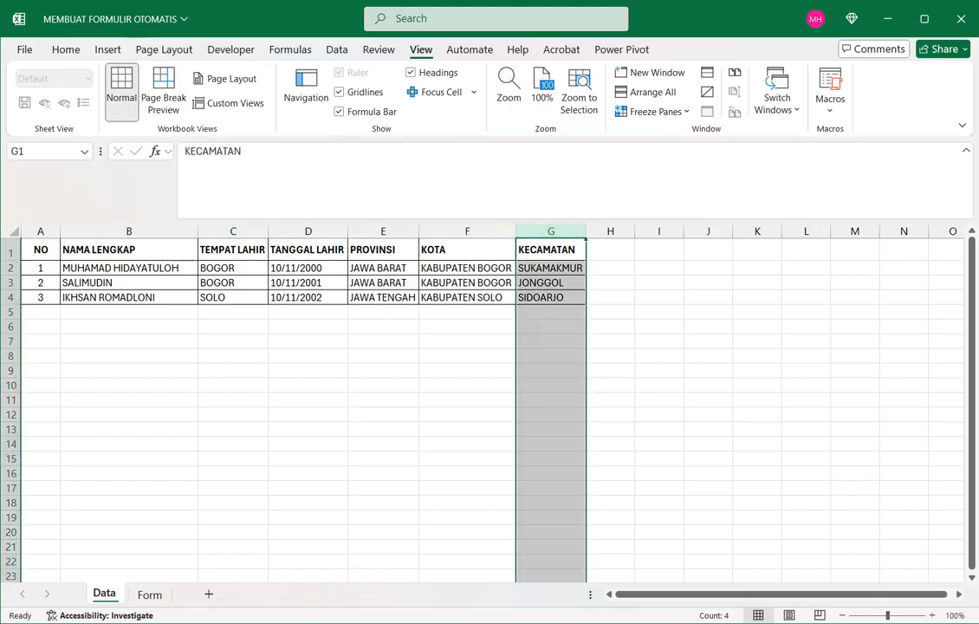
Step: Glance at the Form sheet, then return to Data and select cell A5
key("ctrl+Page_Down")
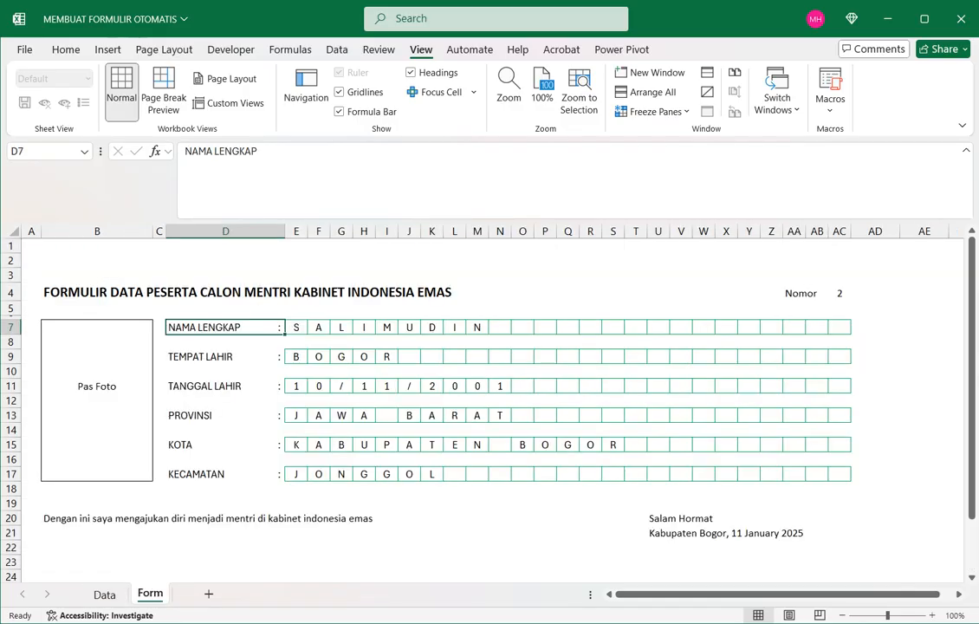
left_click(104, 594)
left_click(41, 312)
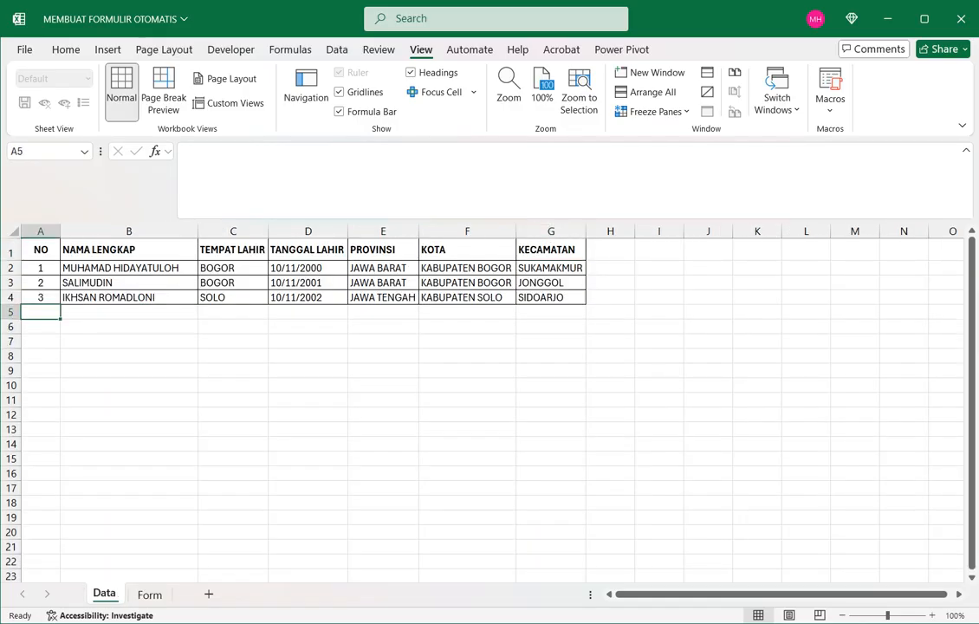
type("4")
key("Tab")
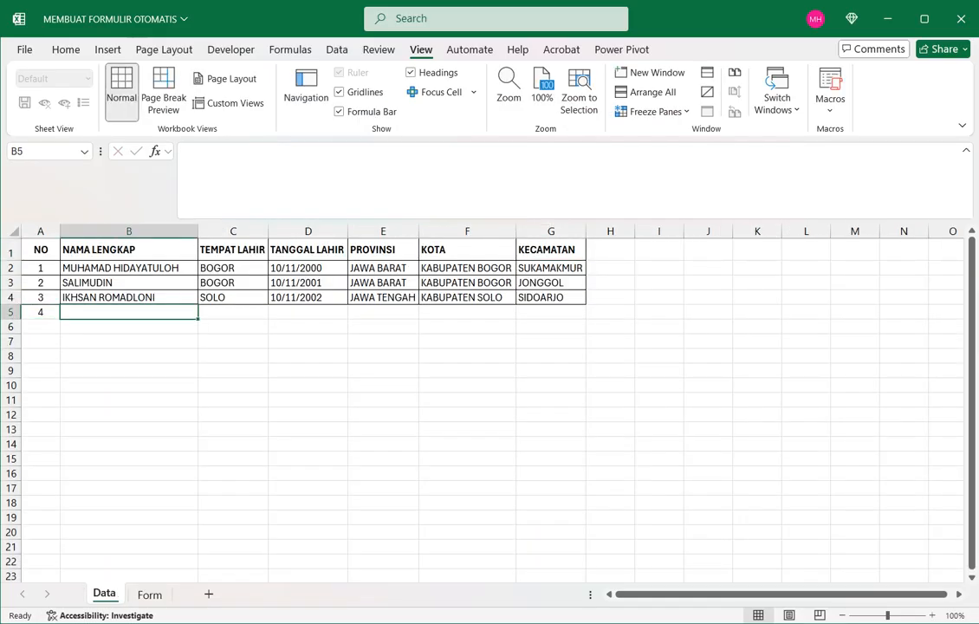
key("Caps_Lock")
type("M")
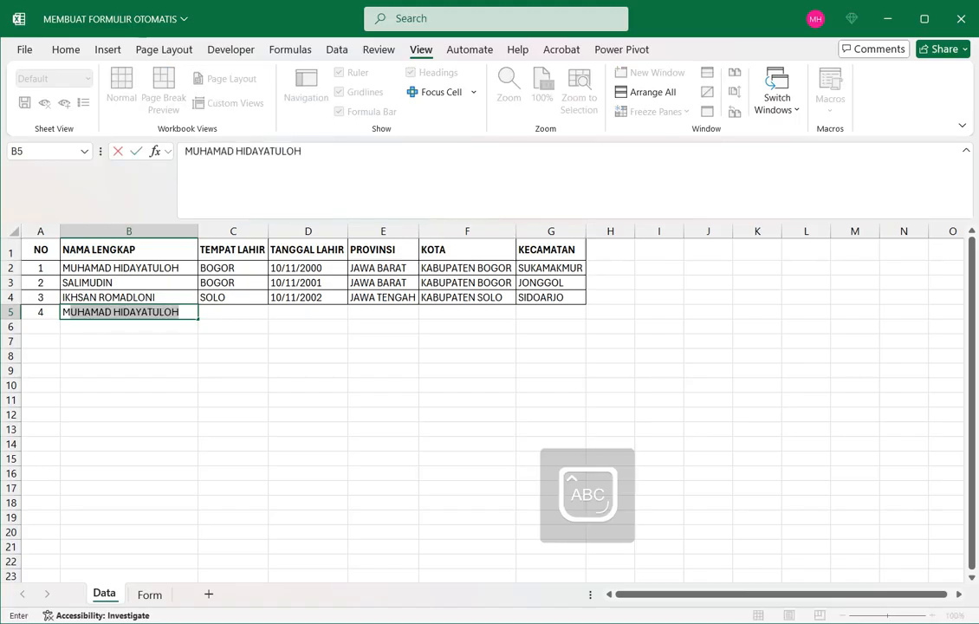
key("BackSpace")
key("BackSpace")
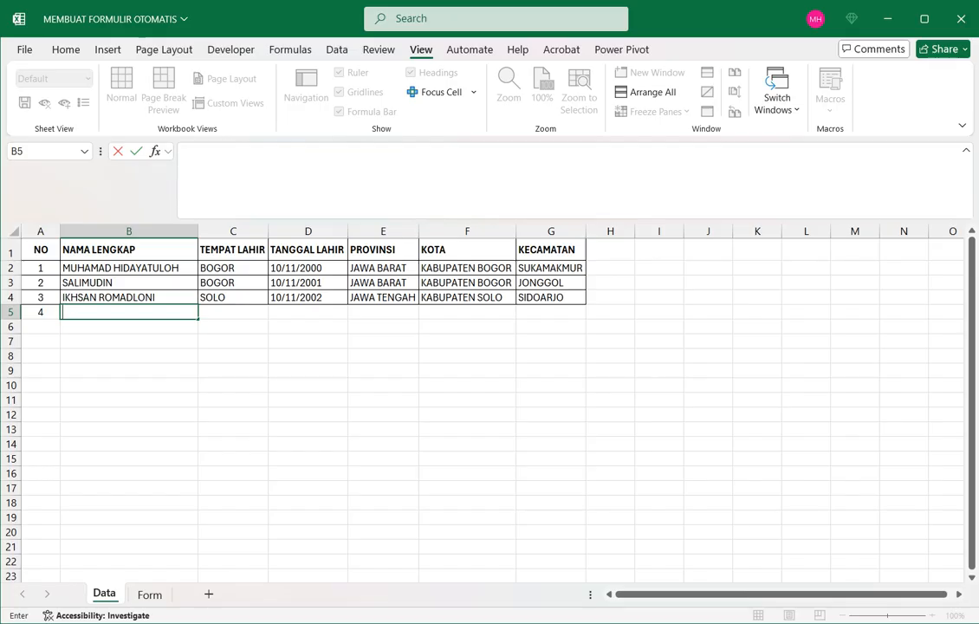
key("Caps_Lock")
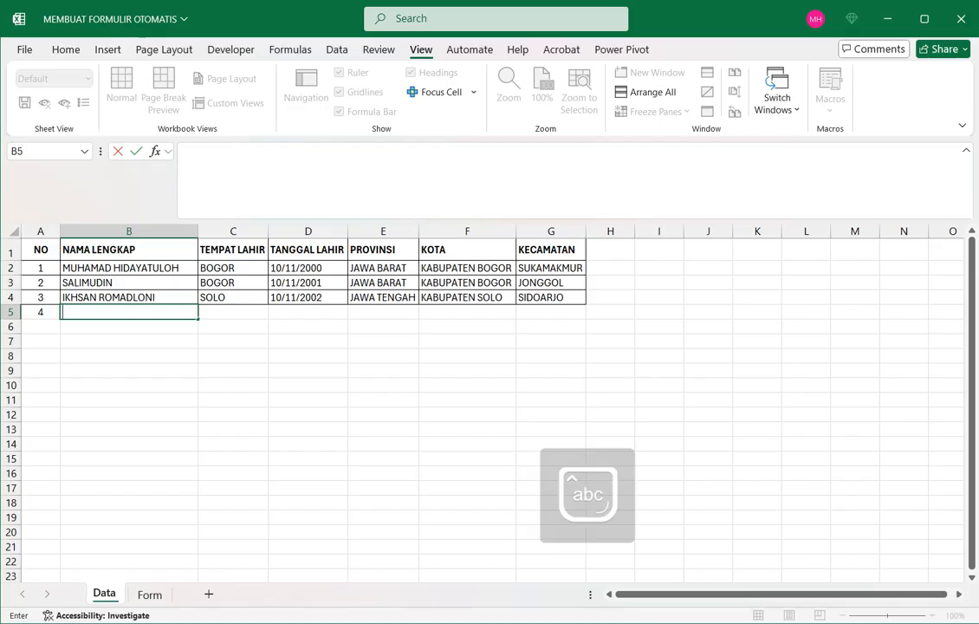
key("Caps_Lock")
type("MUHAMA")
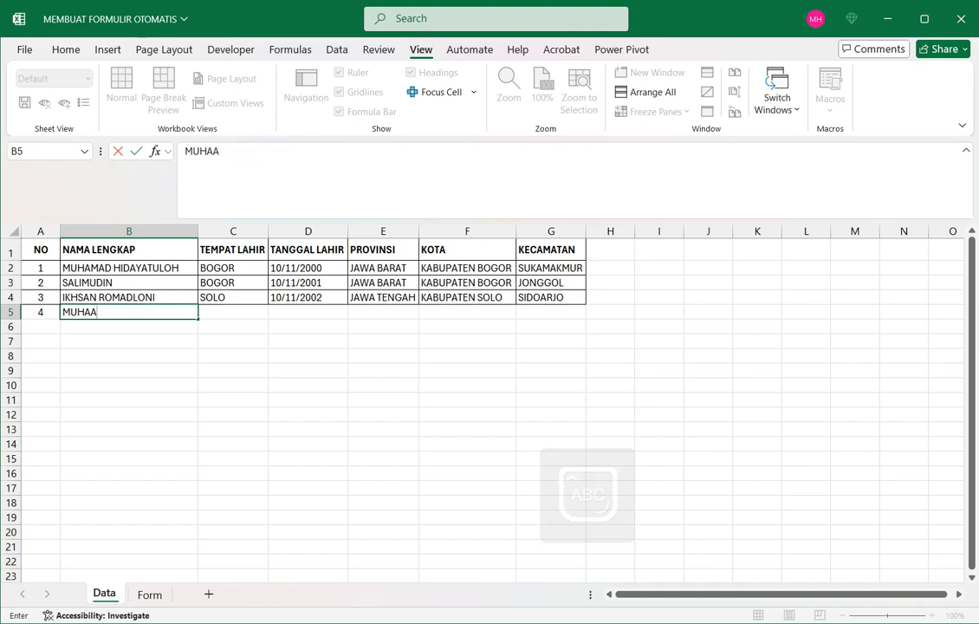
key("BackSpace")
type("MAD HAIKAL")
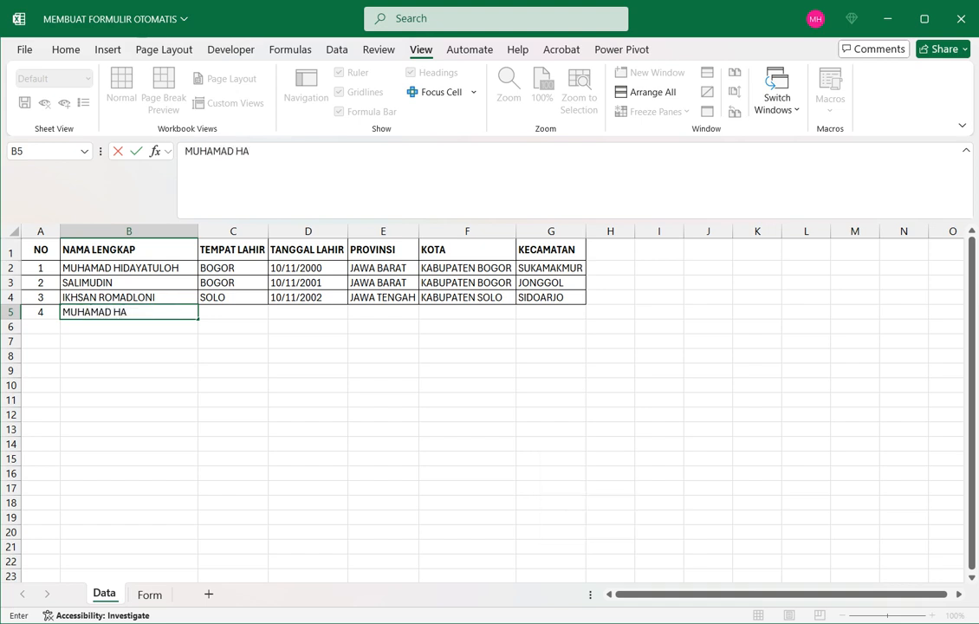
key("Return")
Step: Enter SALOPA as the birthplace in C5
key("Up")
key("Up")
key("Right")
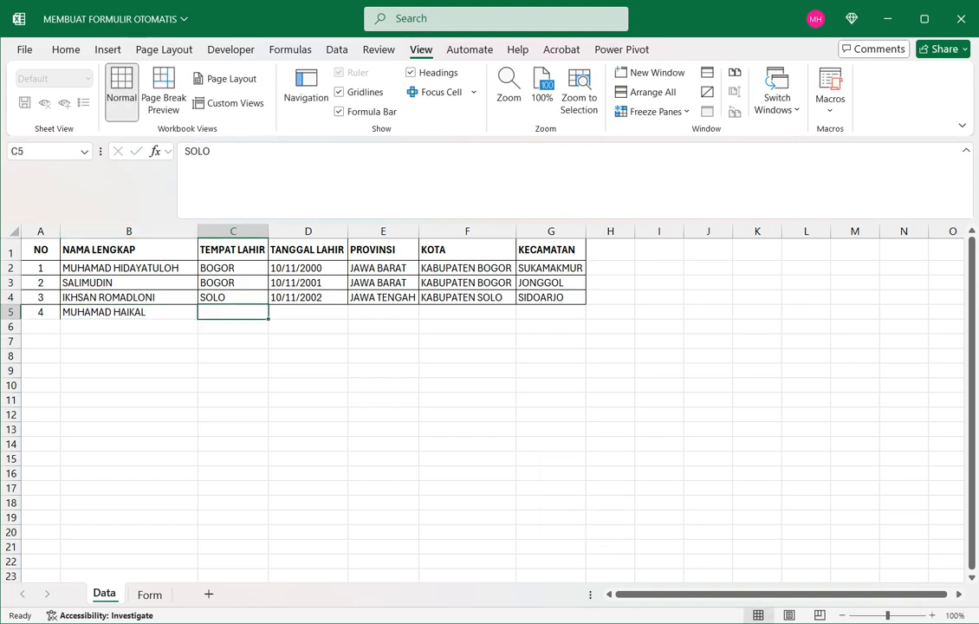
key("Down")
type("SALO[A")
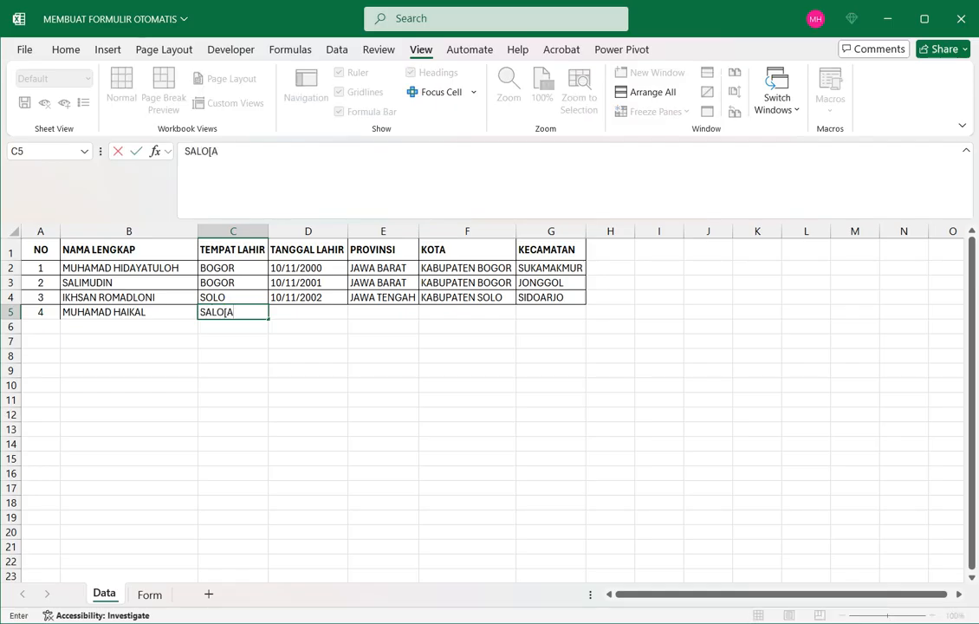
key("BackSpace")
key("BackSpace")
type("PA")
key("Return")
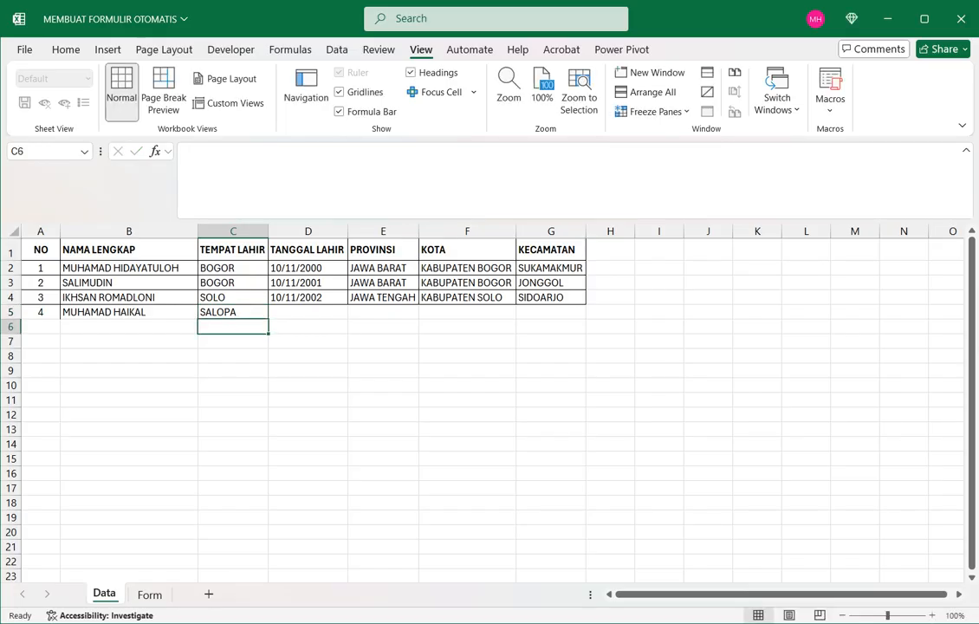
Step: Copy the 10/11/2001 birth date from D3 into D5
key("Up")
key("Right")
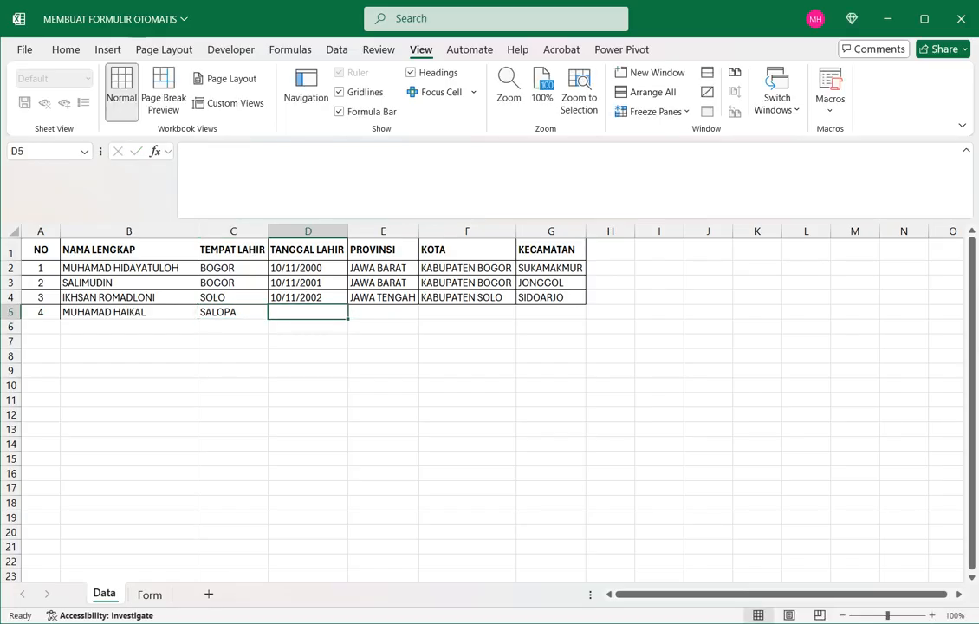
key("Left")
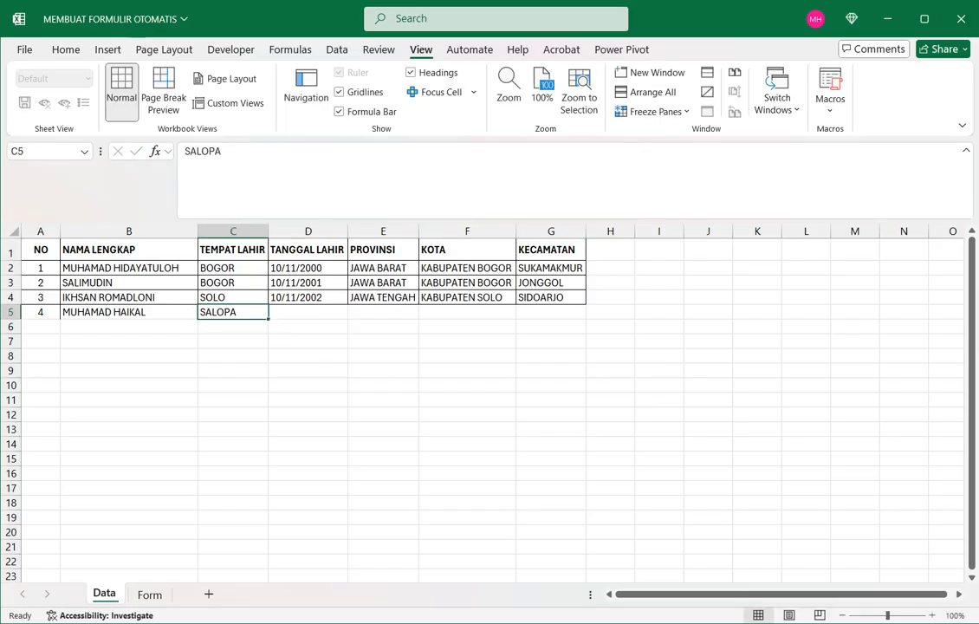
key("Right")
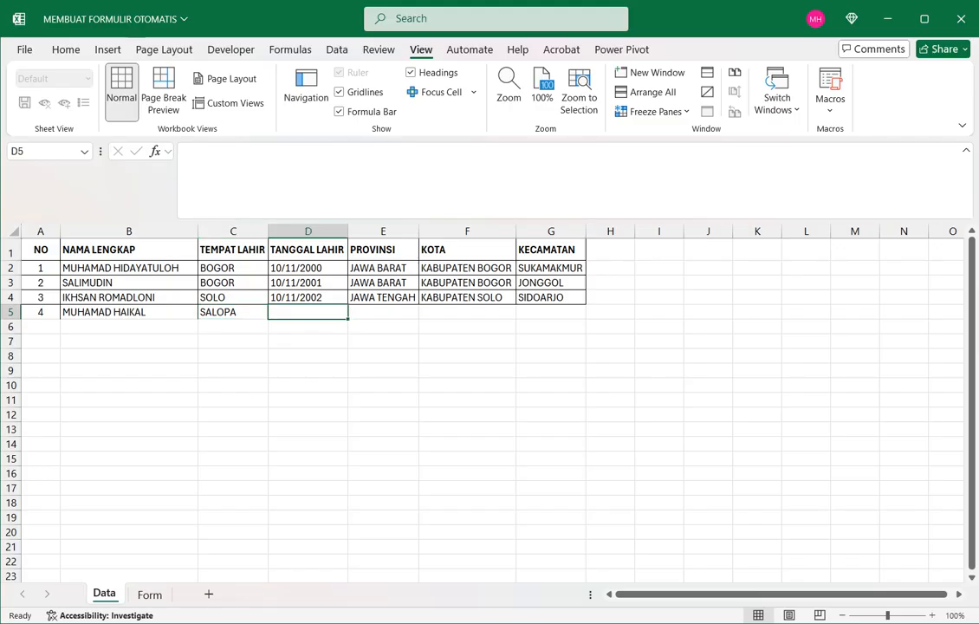
key("Left")
key("Up")
key("Up")
key("Right")
key("ctrl+c")
key("Down")
key("Down")
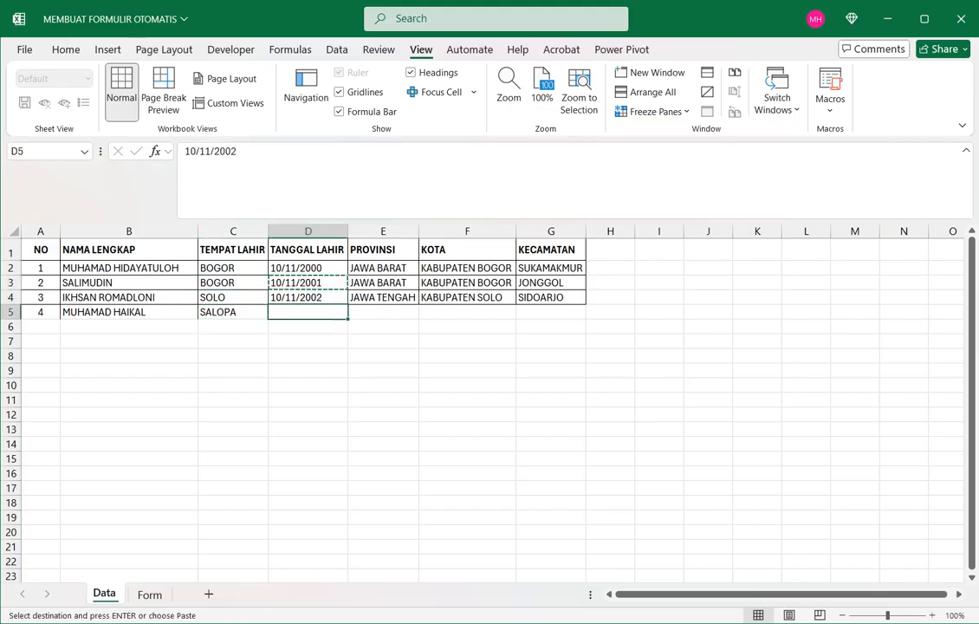
key("ctrl+v")
Step: Copy the province JAWA BARAT from E3 into E5
key("Right")
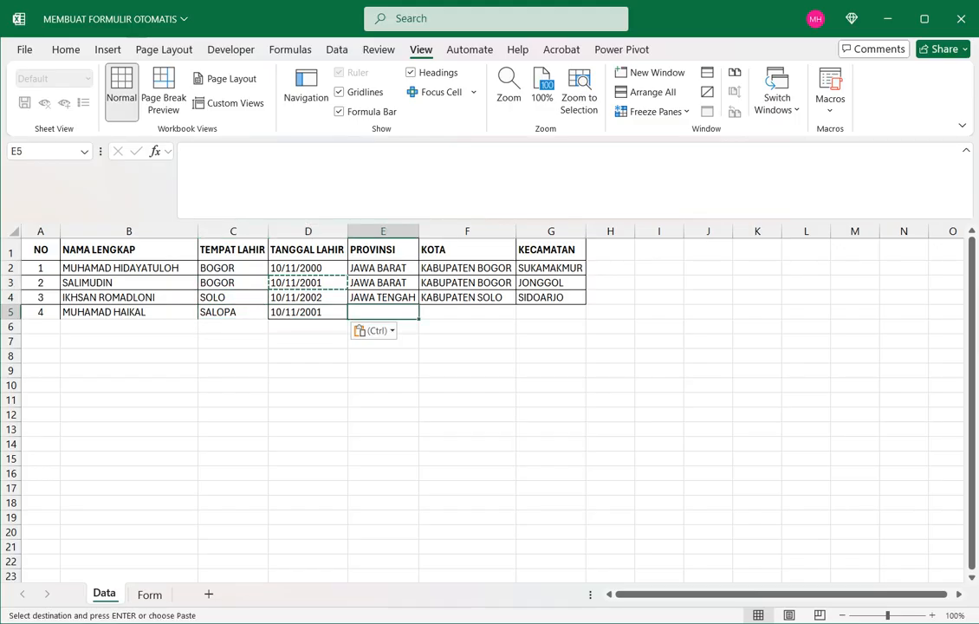
key("Left")
key("Right")
type("JAW")
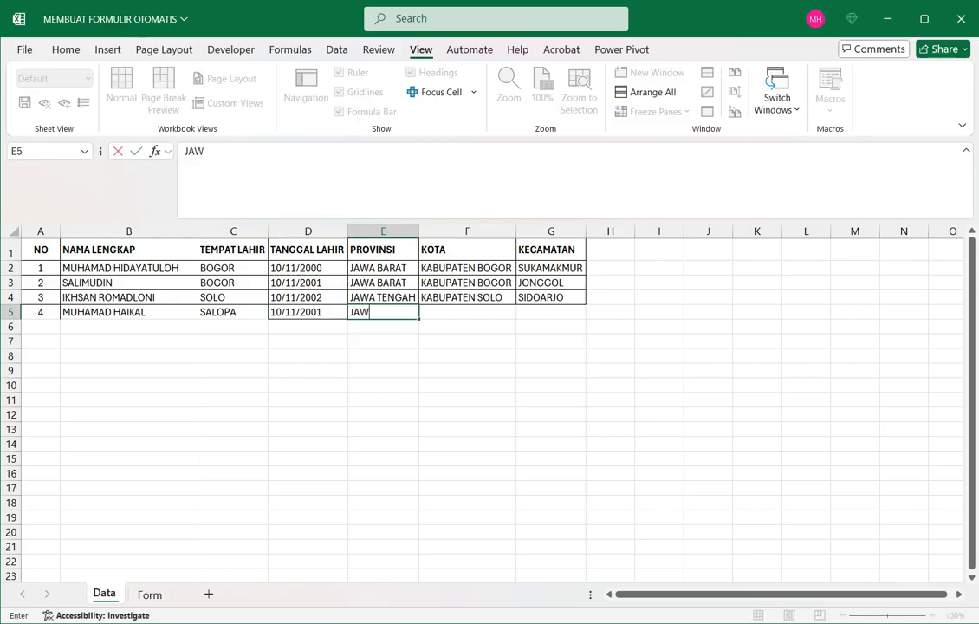
key("BackSpace")
key("BackSpace")
key("BackSpace")
key("Up")
key("Up")
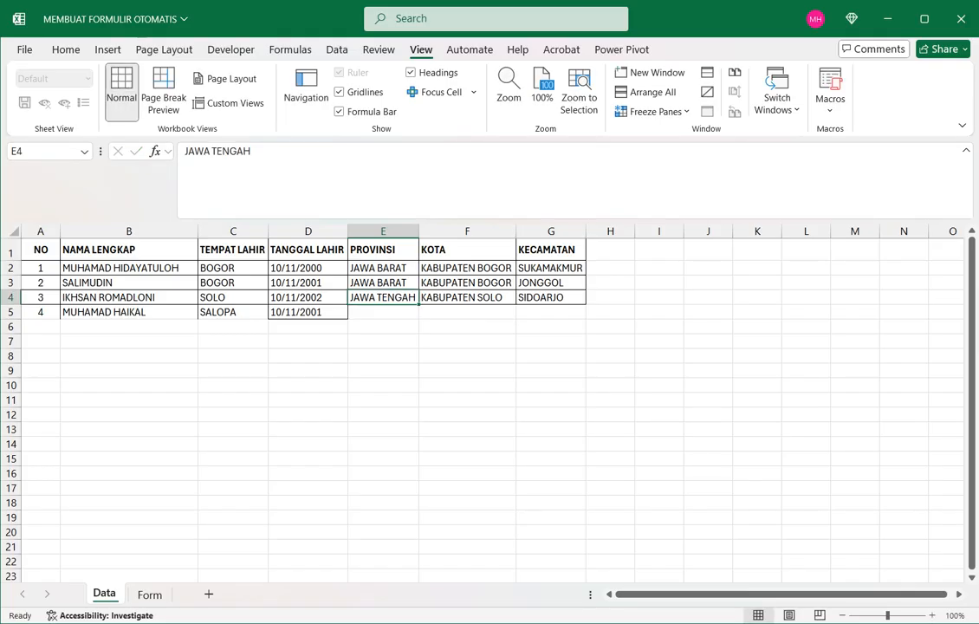
key("Down")
key("Up")
key("ctrl+c")
key("Down")
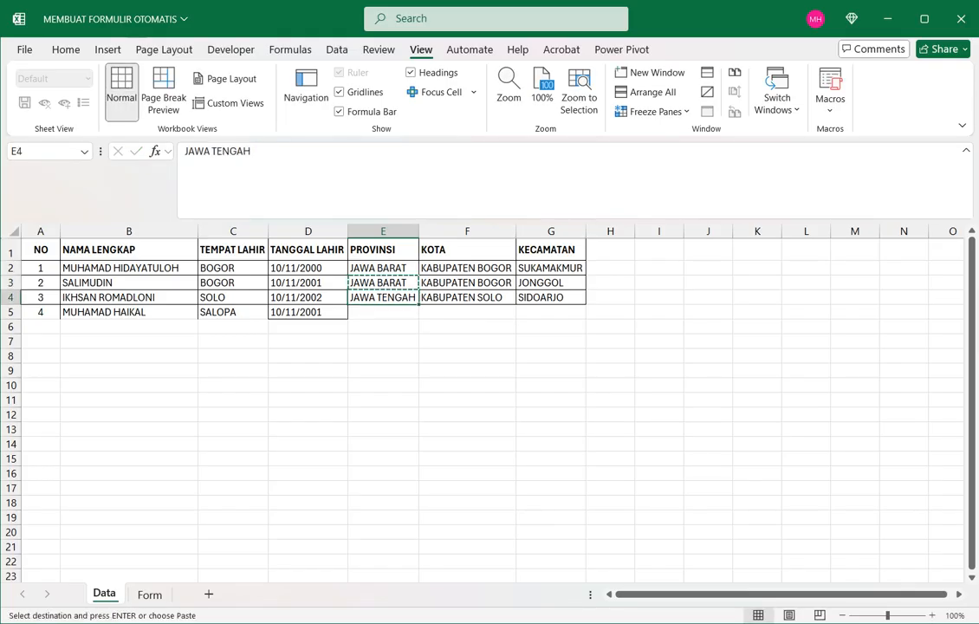
key("Down")
key("ctrl+v")
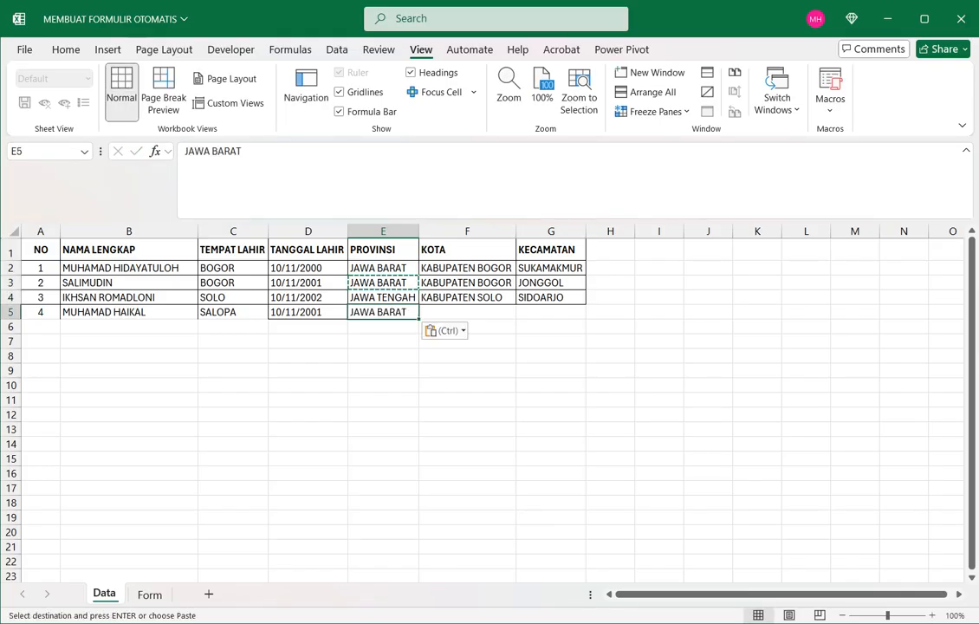
Step: Enter KOTA GARUT as the city in F5
key("Right")
key("Up")
key("Up")
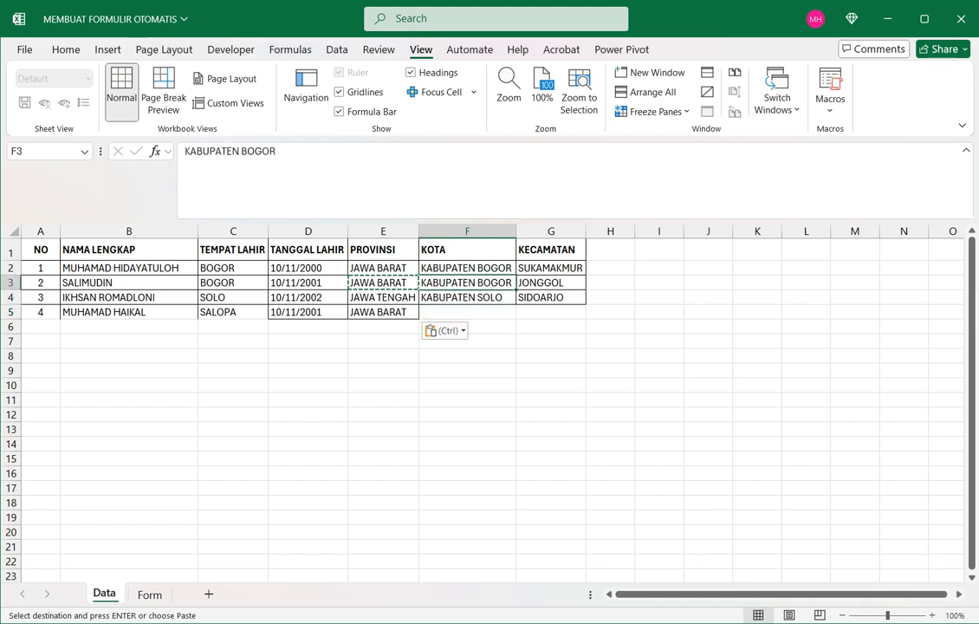
key("Down")
key("Down")
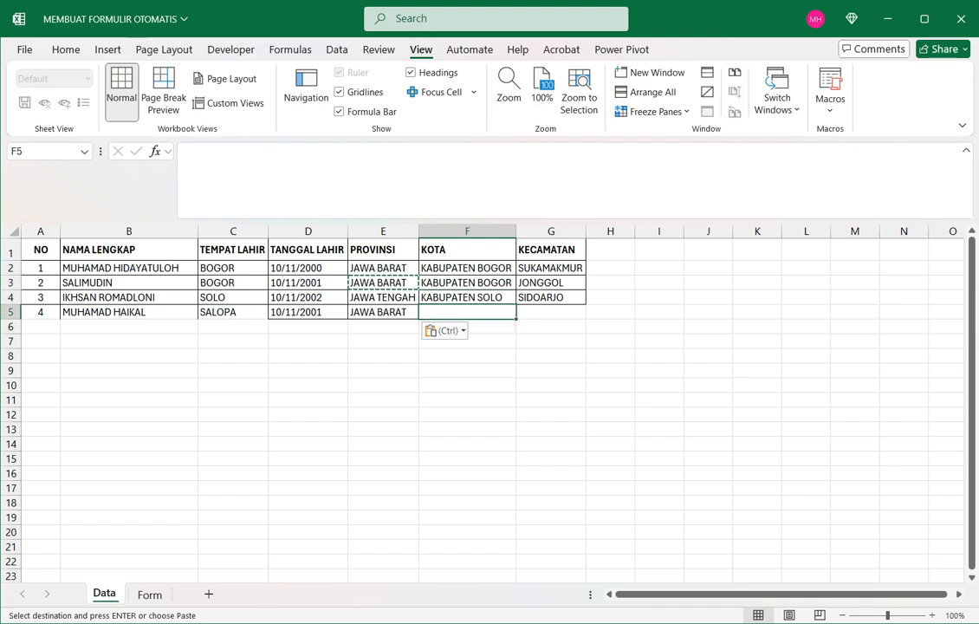
key("Up")
key("Up")
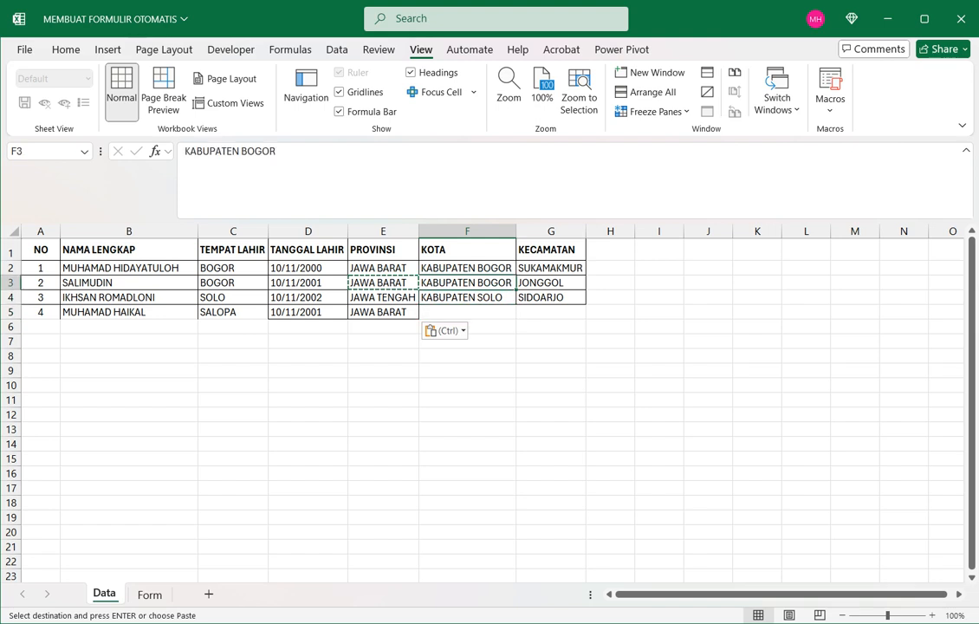
key("Down")
key("Down")
type("KO")
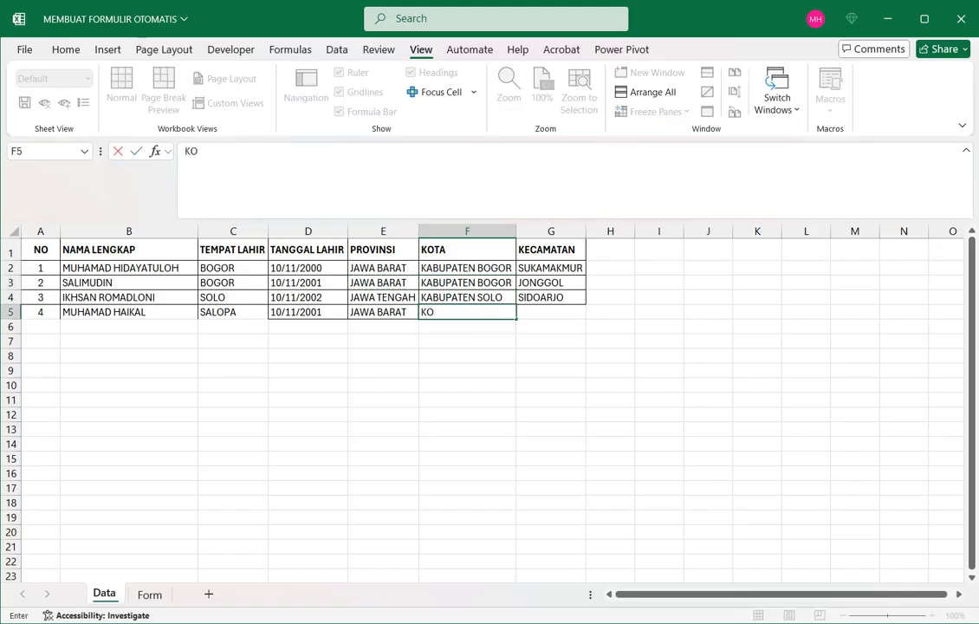
type("TA GARUT")
key("Return")
Step: Enter BARKBAK as the district in G5
key("Down")
key("Up")
key("Up")
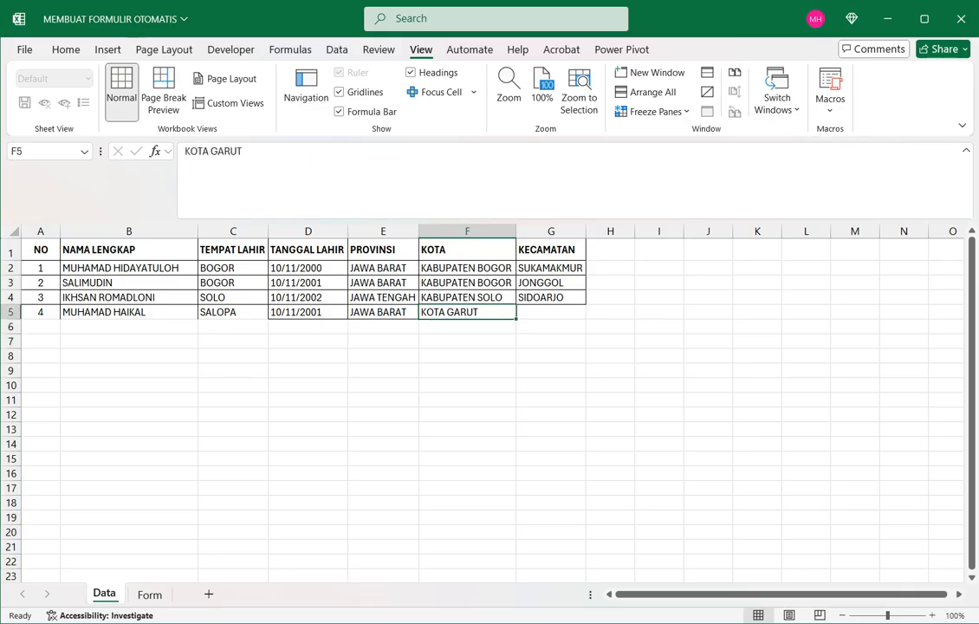
key("Right")
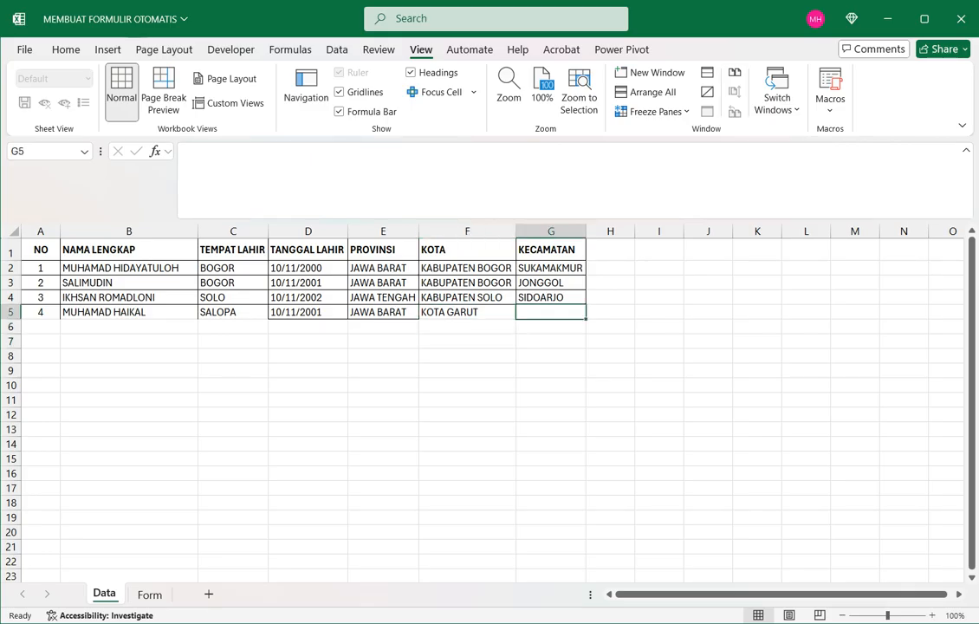
type("BARKBAK")
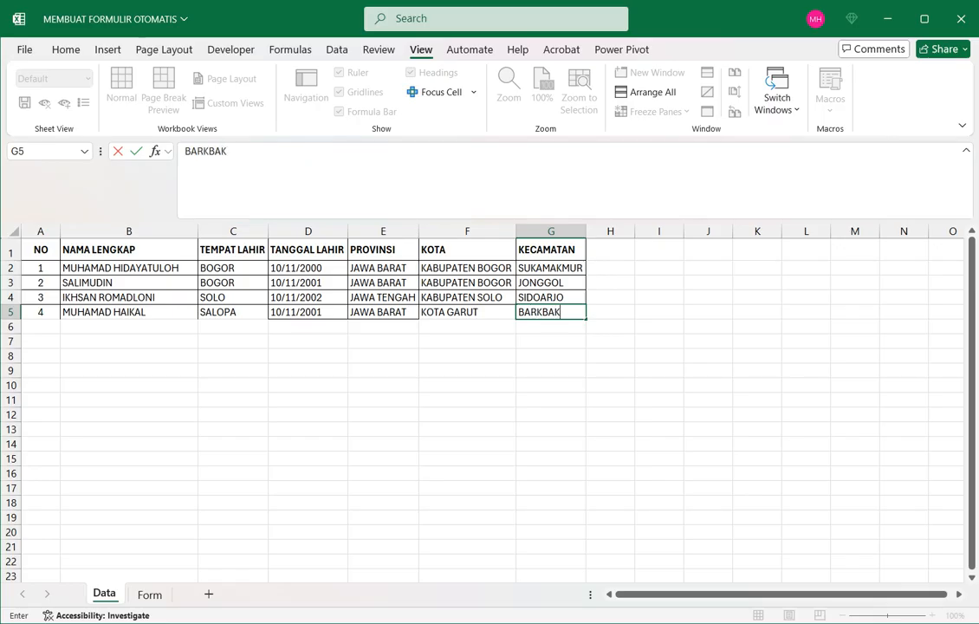
key("Return")
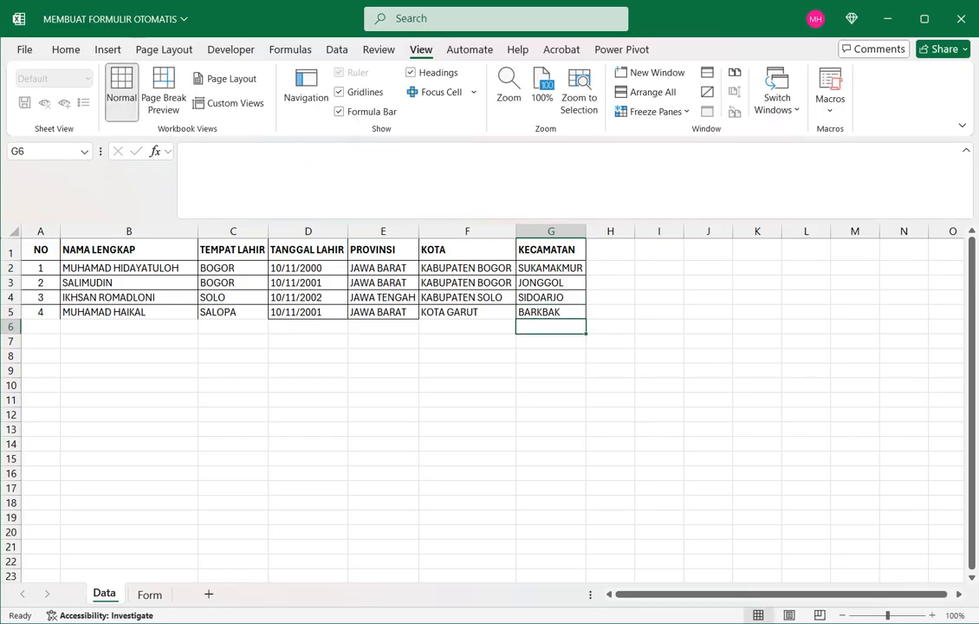
Step: Select records 2–4 across A3:G5
key("Up")
key("shift+Home")
key("shift+Up")
key("shift+Up")
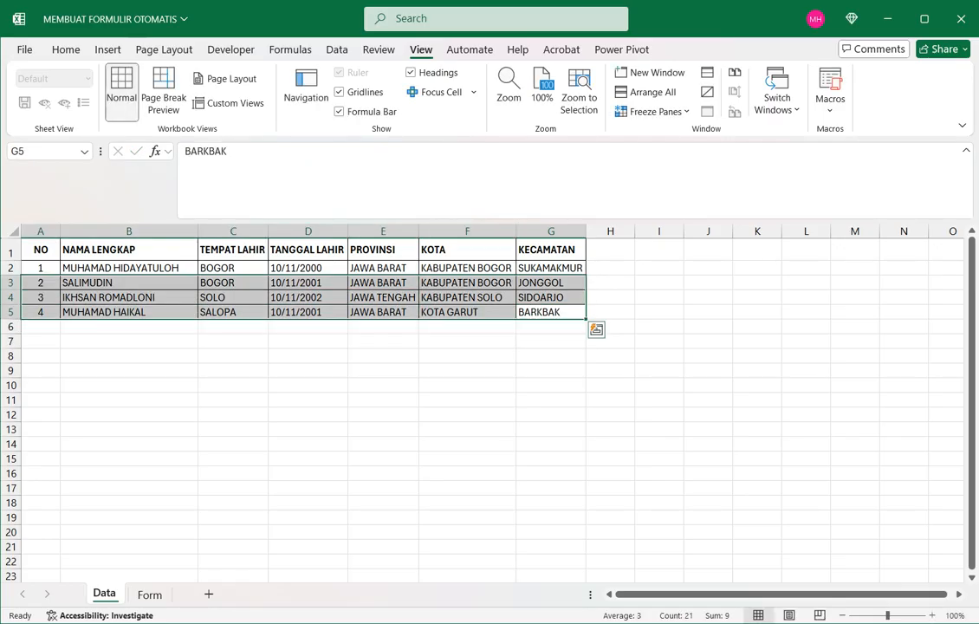
Step: Apply All Borders to the selected records in A3:G5
left_click(66, 49)
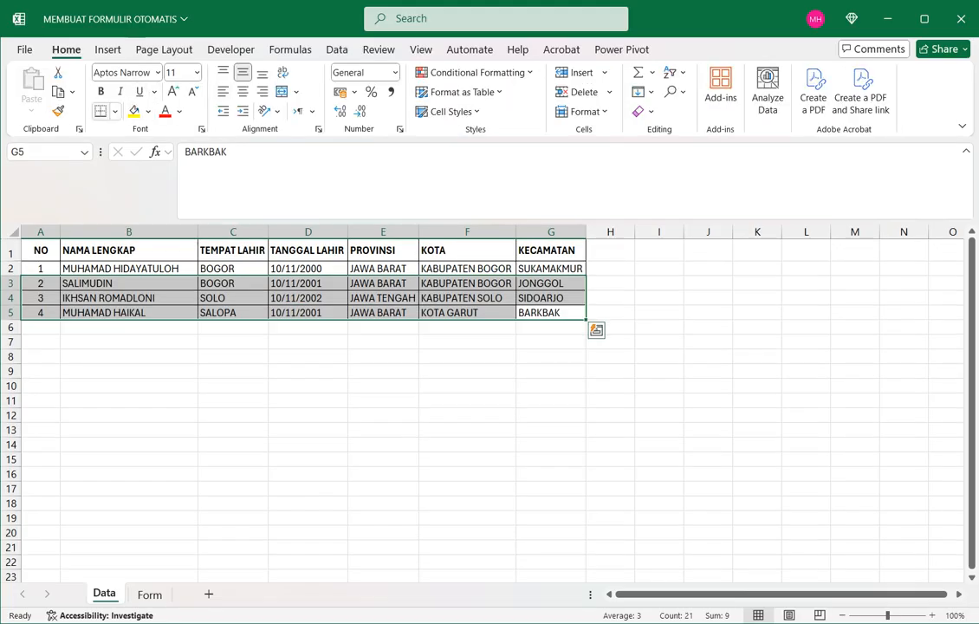
left_click(115, 111)
left_click(144, 267)
Step: Go back to the Form sheet, check its labels, and select the entire worksheet
key("ctrl+Page_Down")
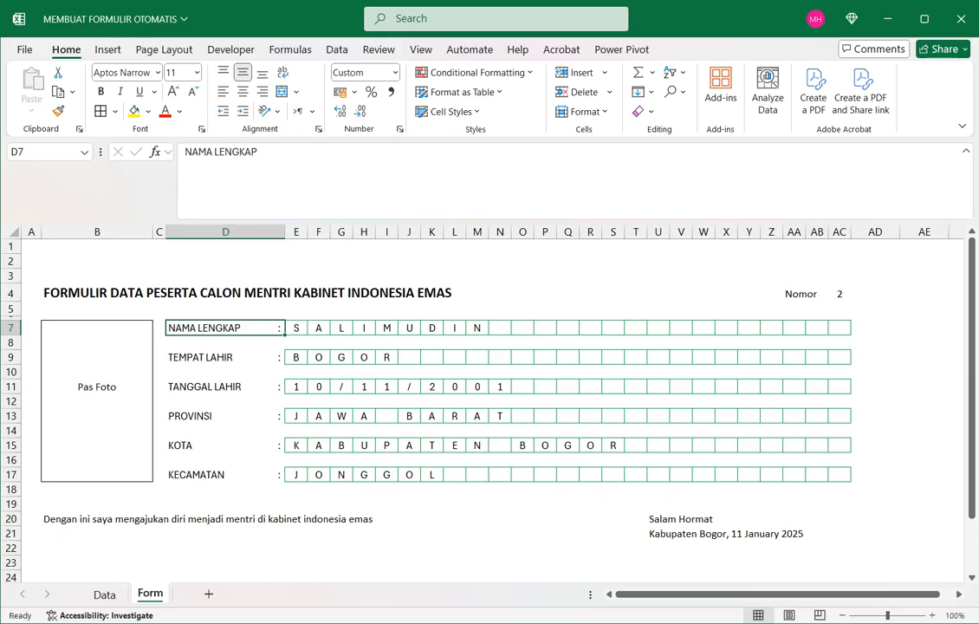
left_click(226, 357)
left_click(226, 387)
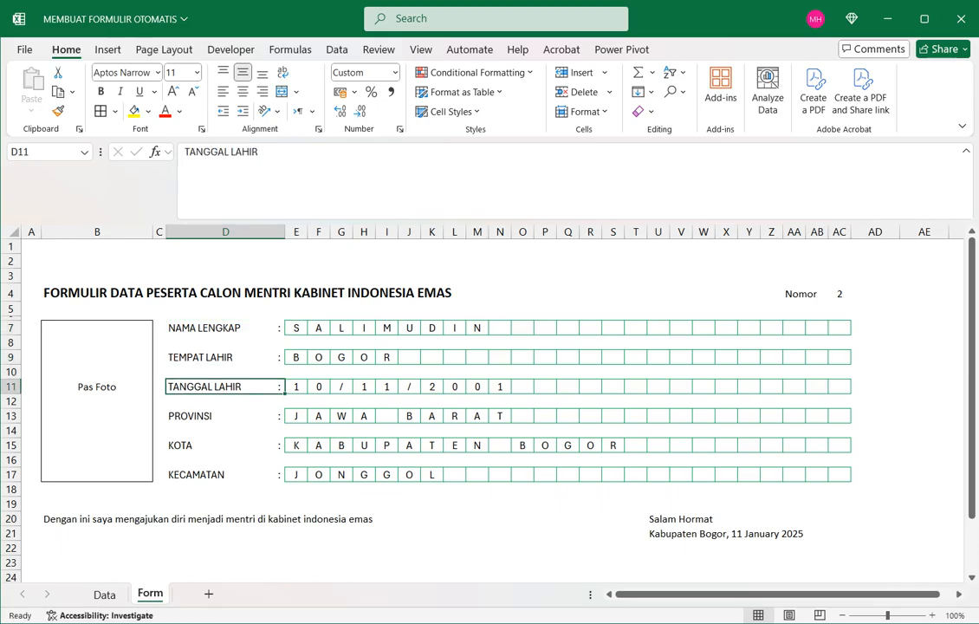
left_click_drag(31, 261, 681, 261)
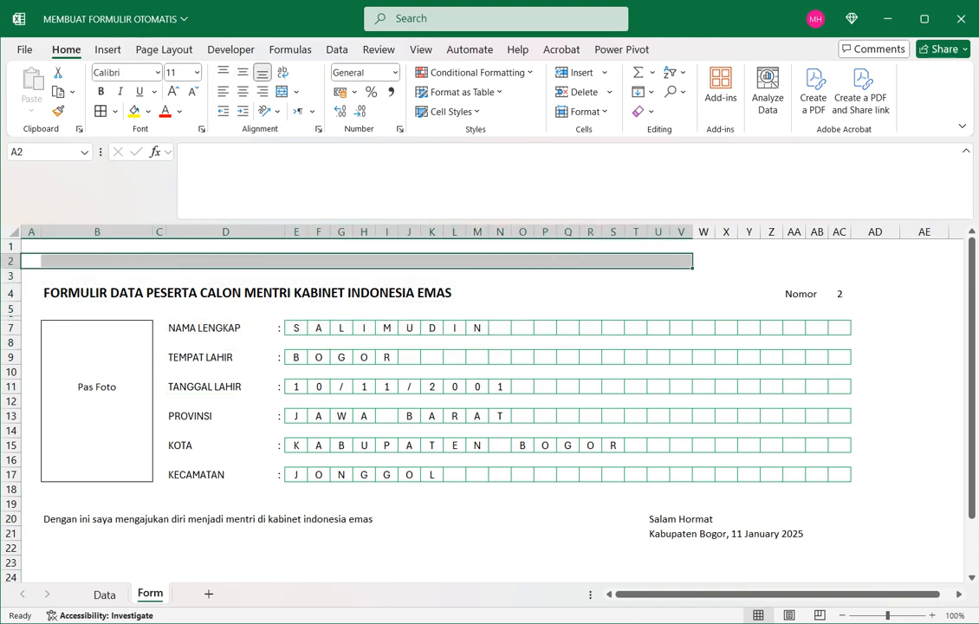
left_click(104, 595)
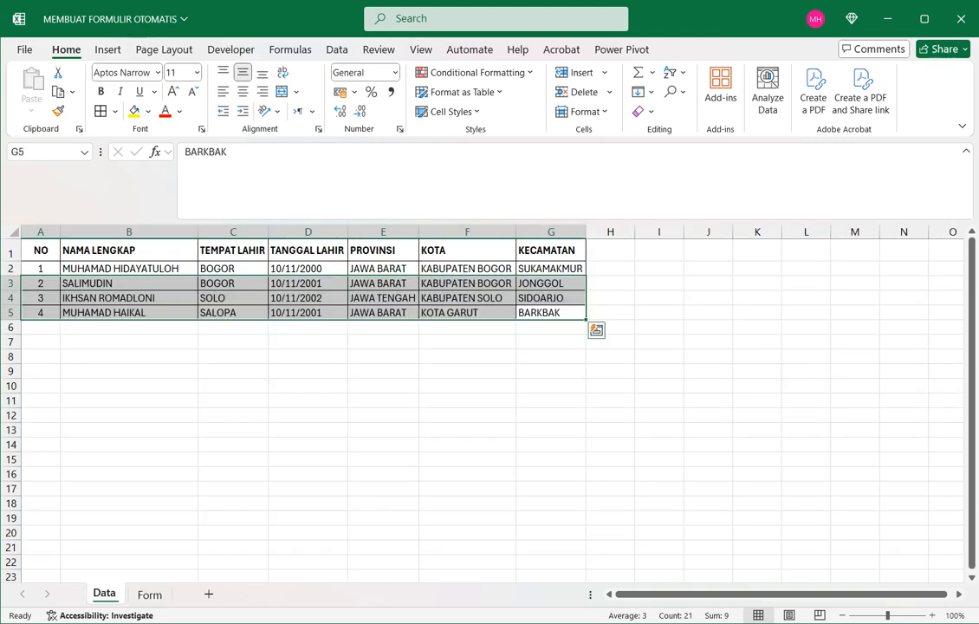
left_click(149, 595)
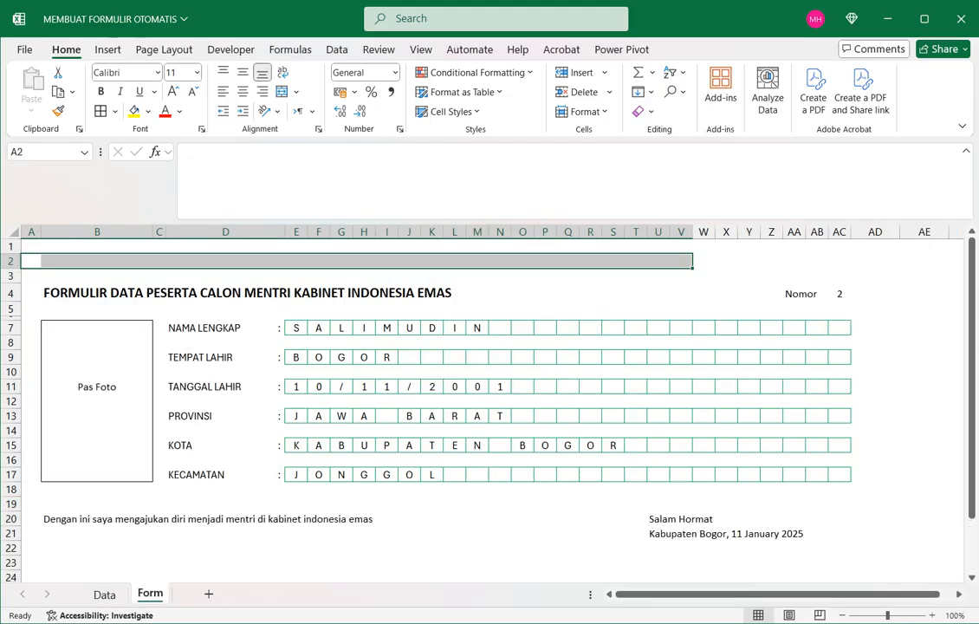
left_click(14, 233)
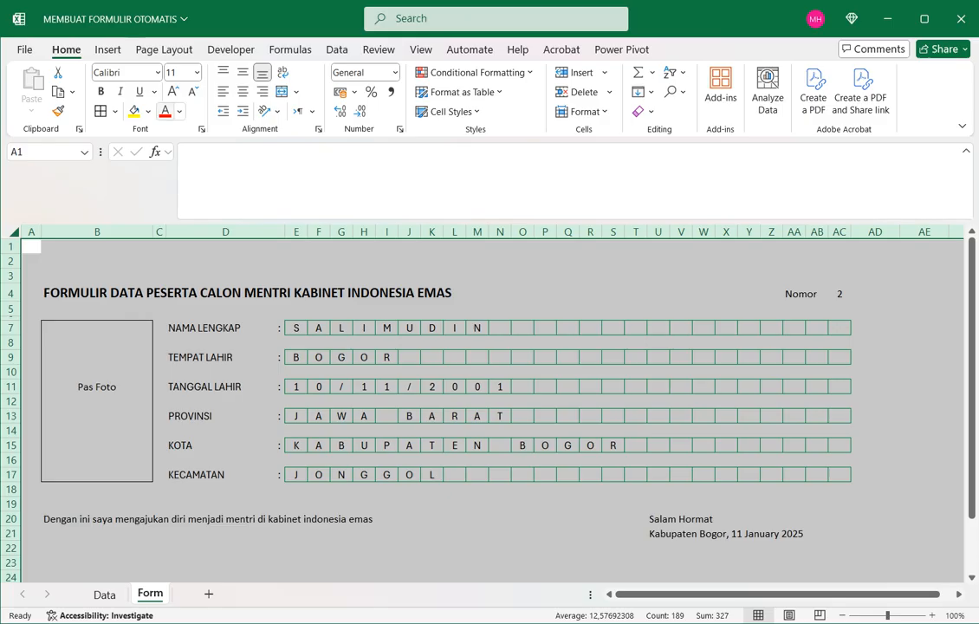
left_click(148, 111)
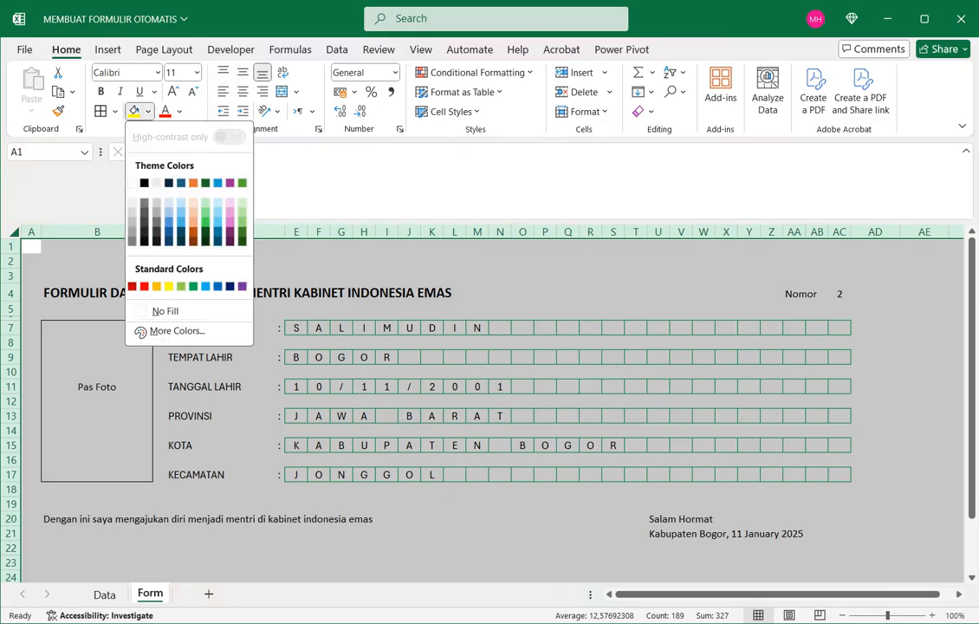
left_click(205, 203)
left_click(318, 308)
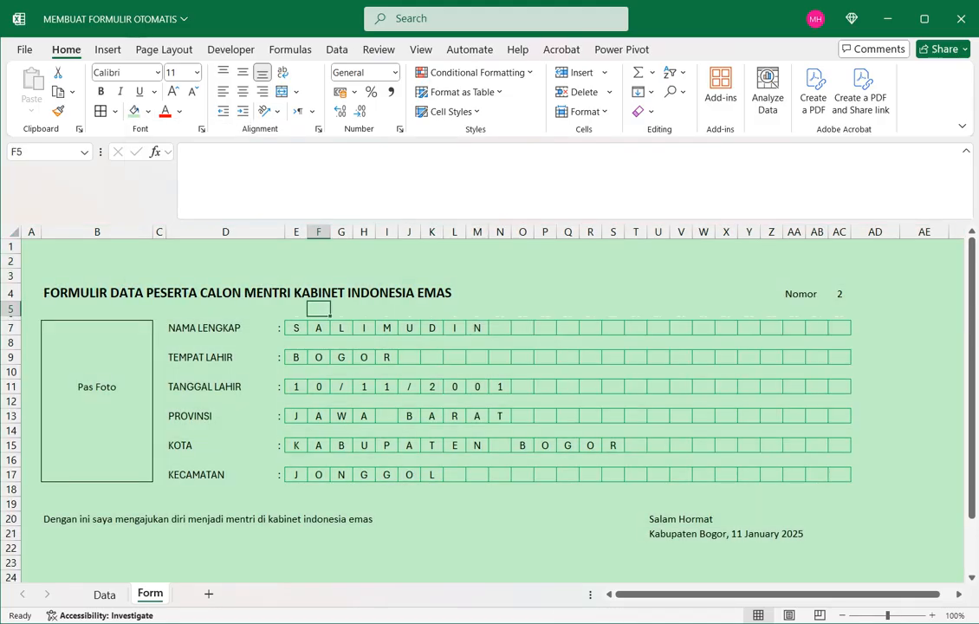
key("ctrl+a")
left_click(704, 387)
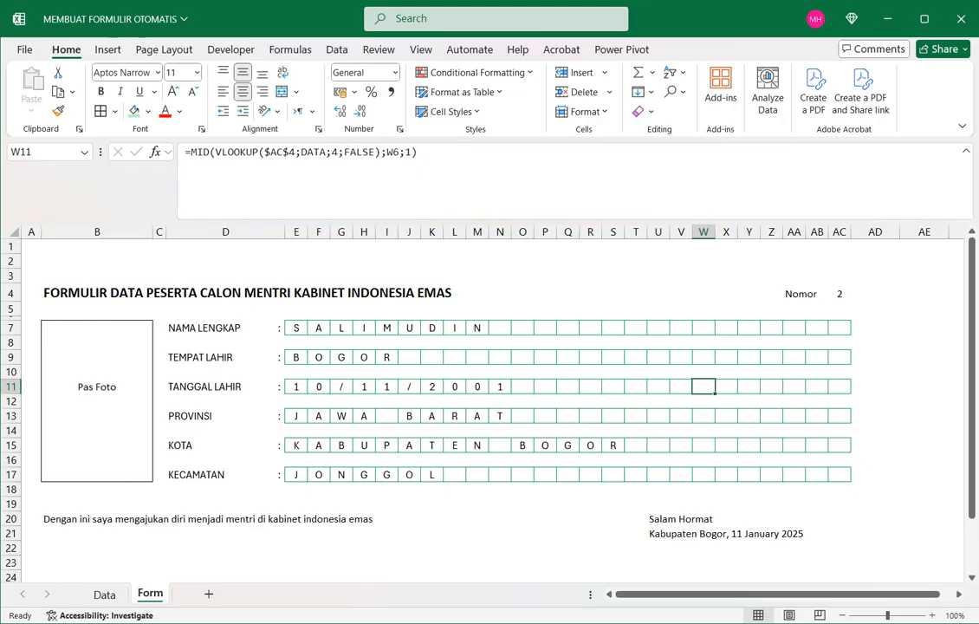
left_click(614, 293)
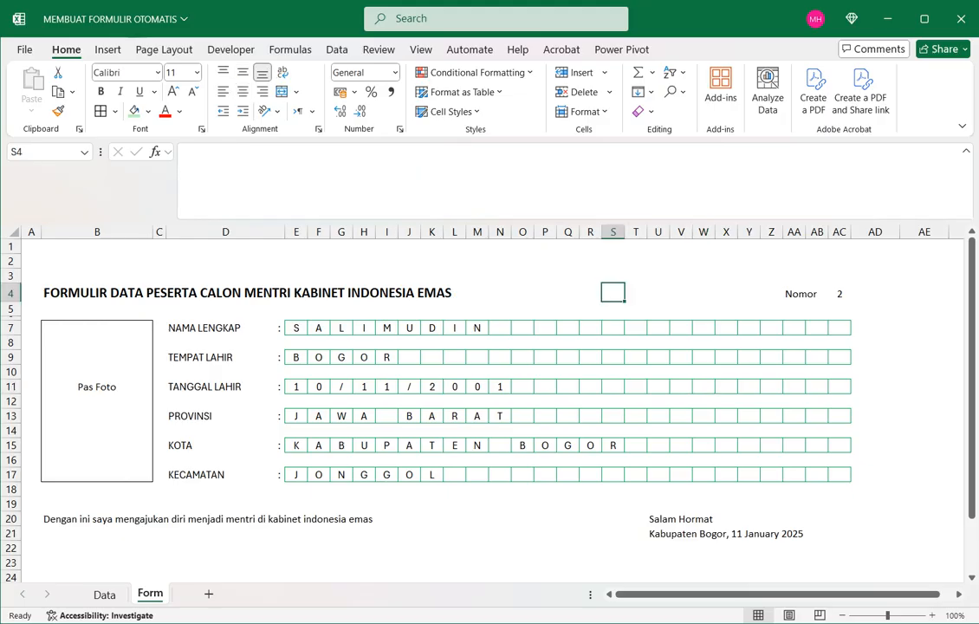
left_click(296, 343)
left_click(297, 328)
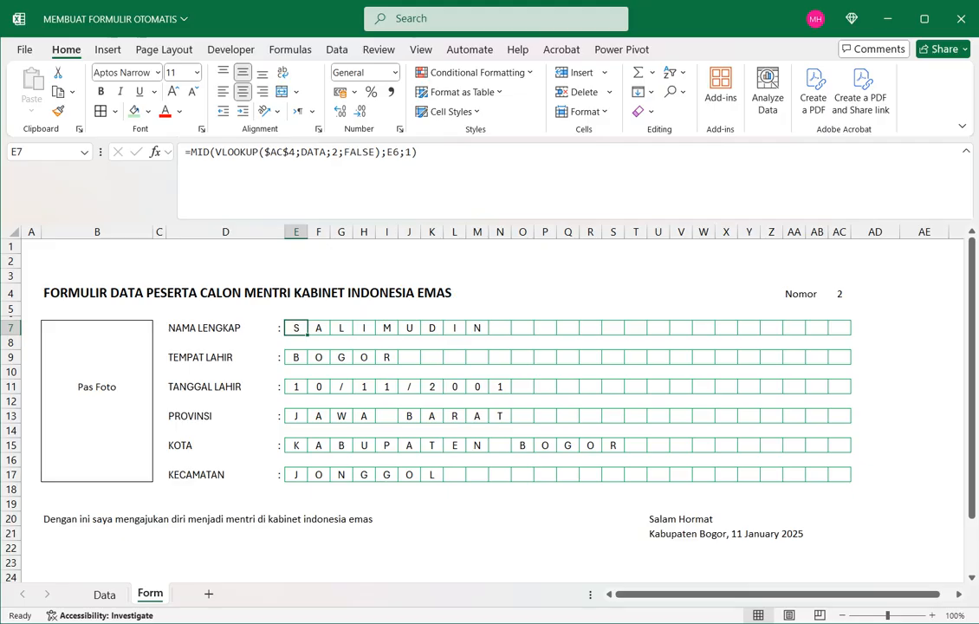
left_click_drag(295, 310, 839, 310)
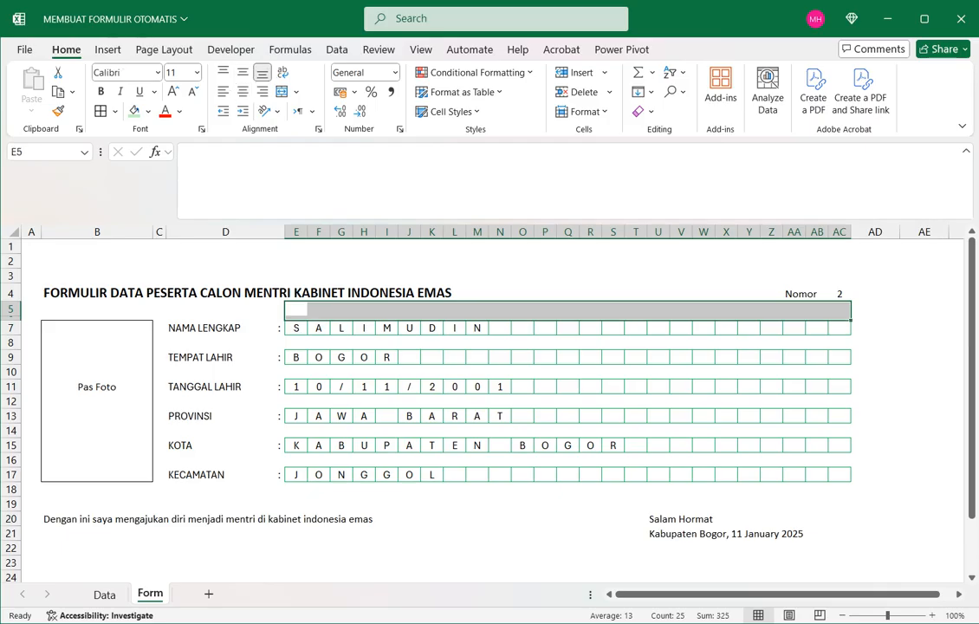
left_click(296, 329)
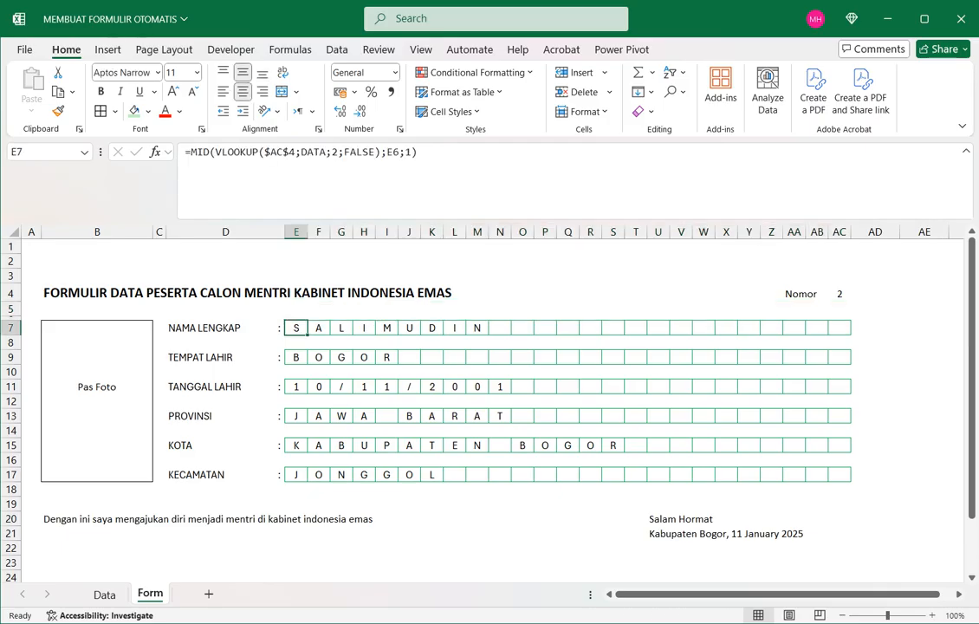
left_click_drag(296, 328, 839, 328)
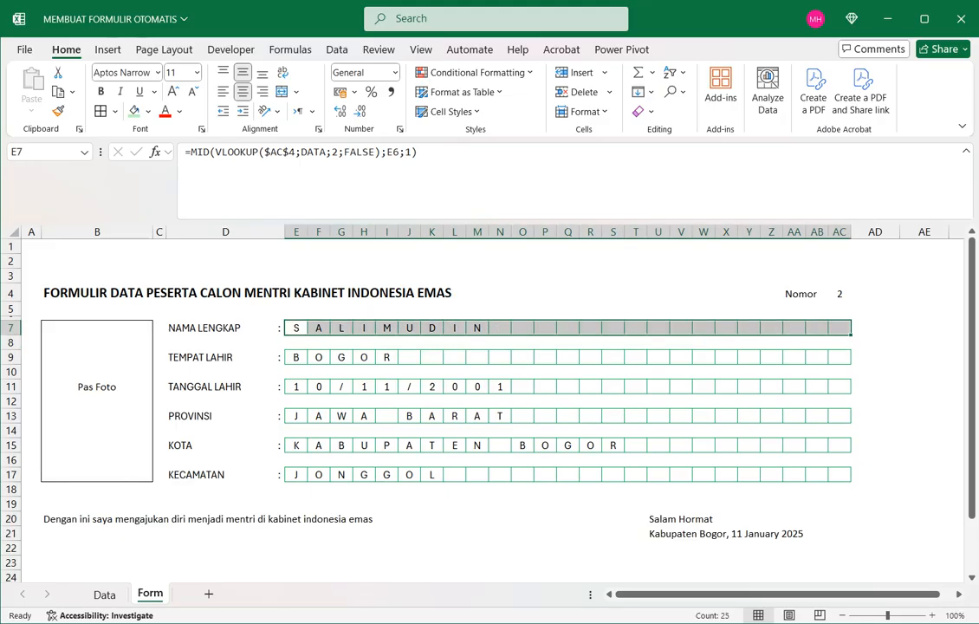
left_click(296, 329)
left_click(296, 310)
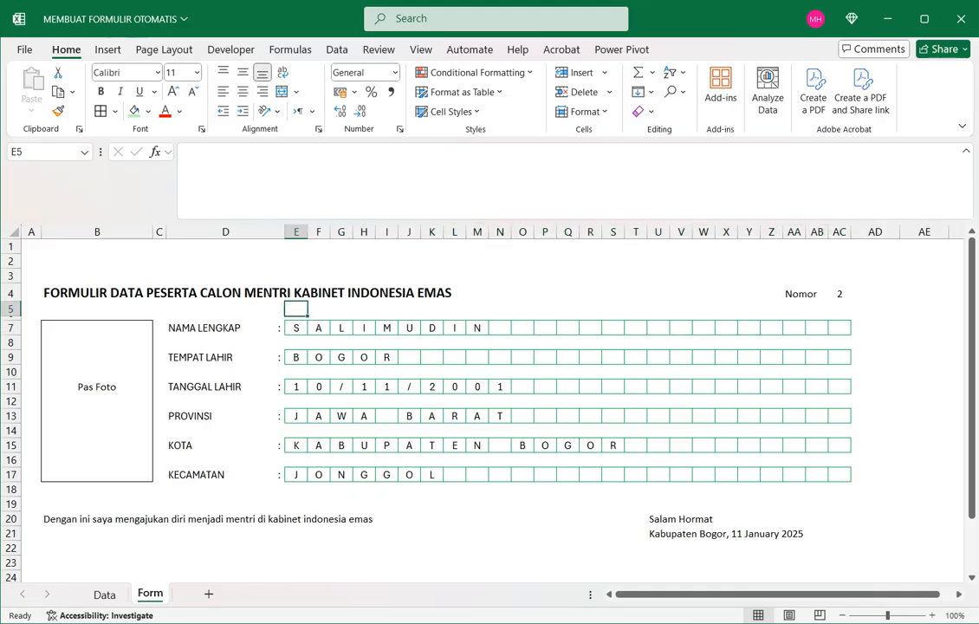
Step: Restore the collapsed row 6 to normal height
key("Down")
key("Up")
key("Right")
key("Right")
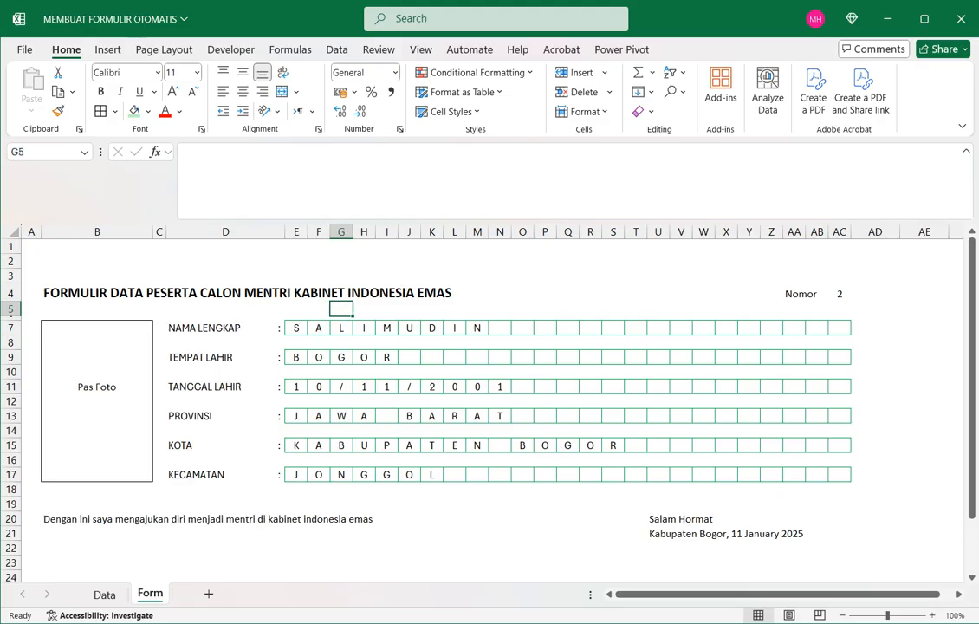
key("Left")
key("Left")
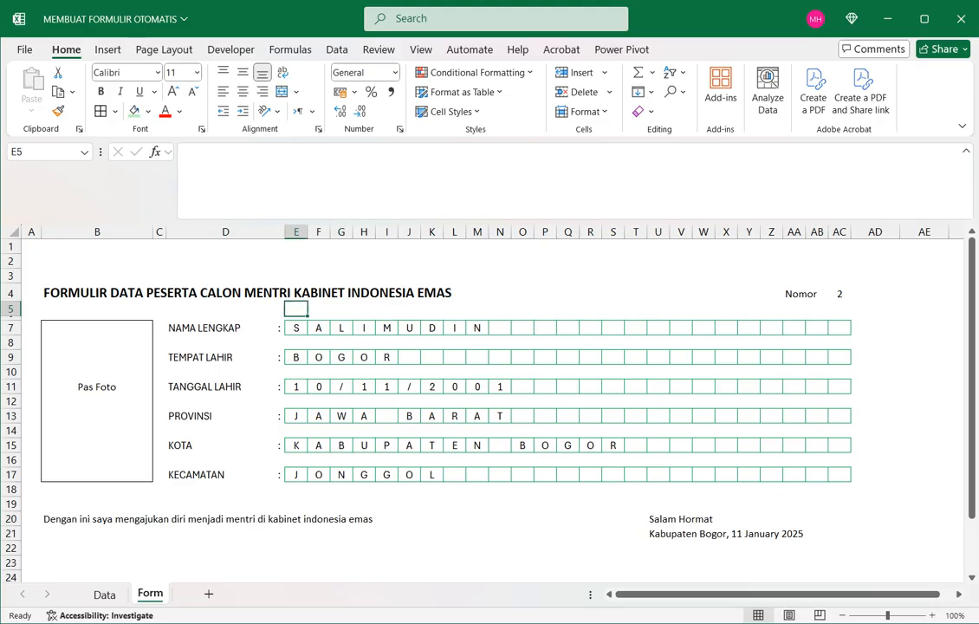
key("Down")
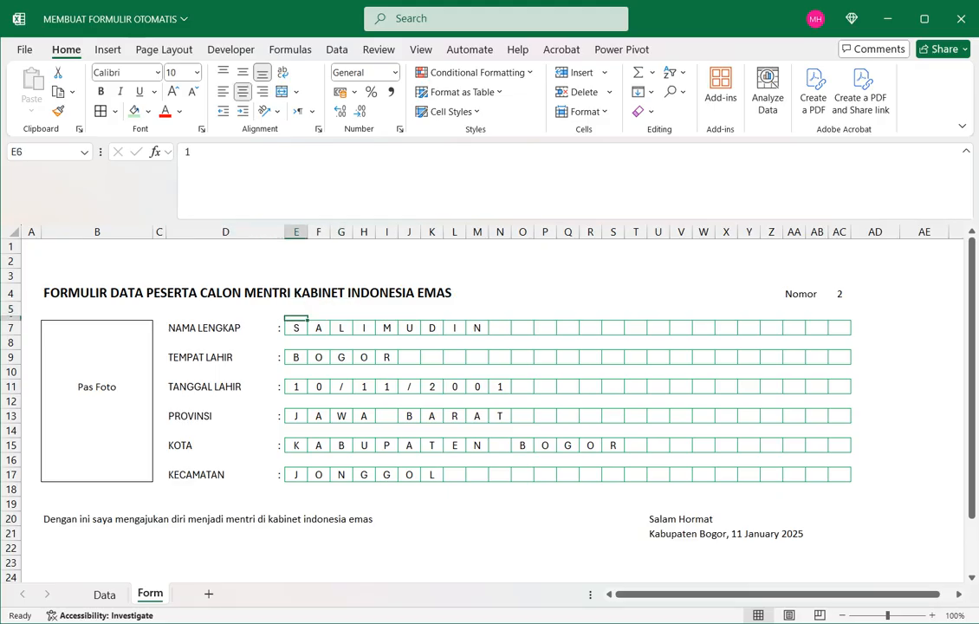
left_click(10, 318)
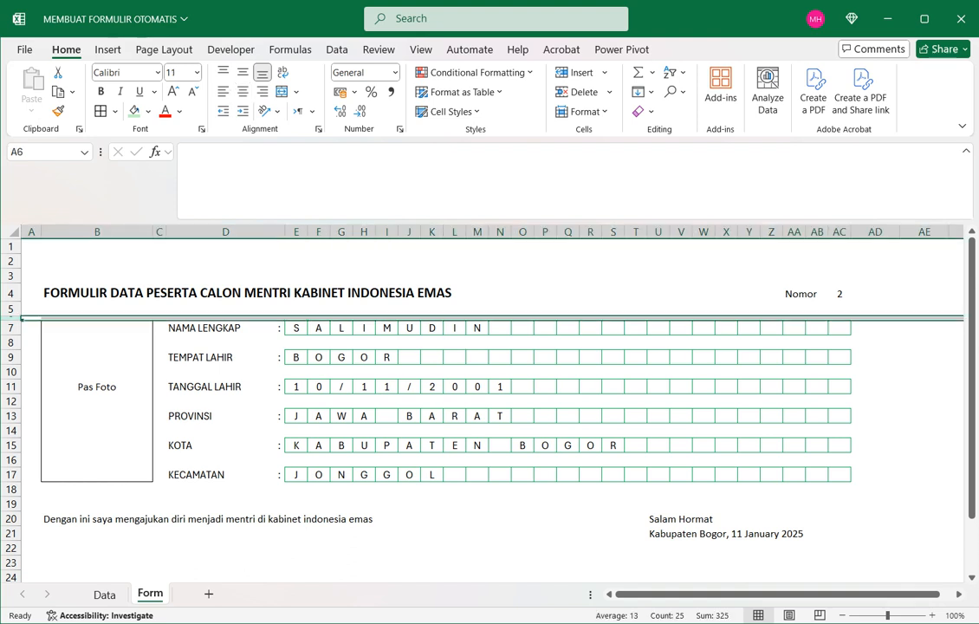
double_click(10, 321)
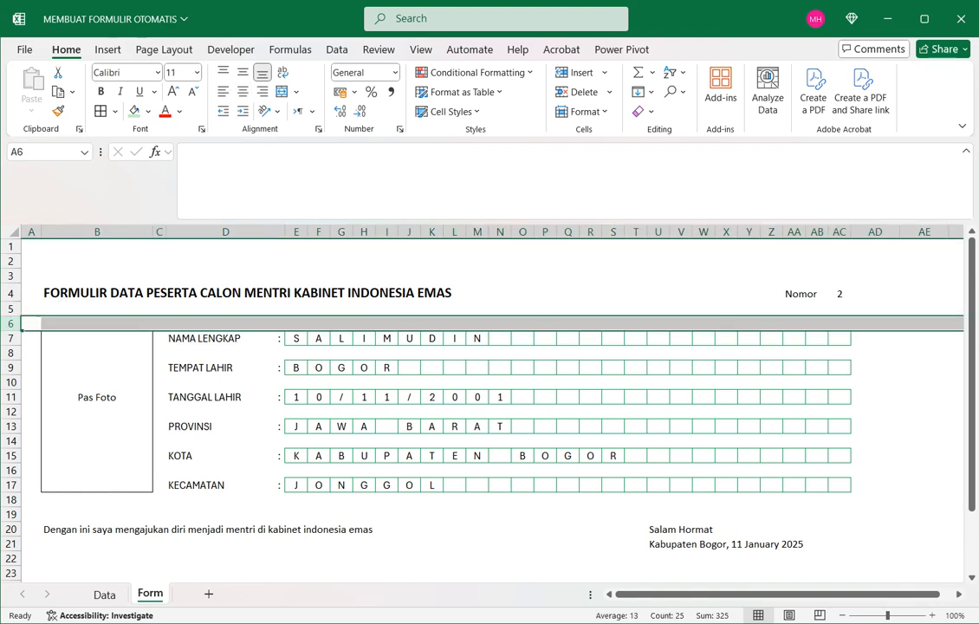
Step: Colour the position numbers 1–25 in E6:AC6 red
left_click_drag(297, 324, 839, 324)
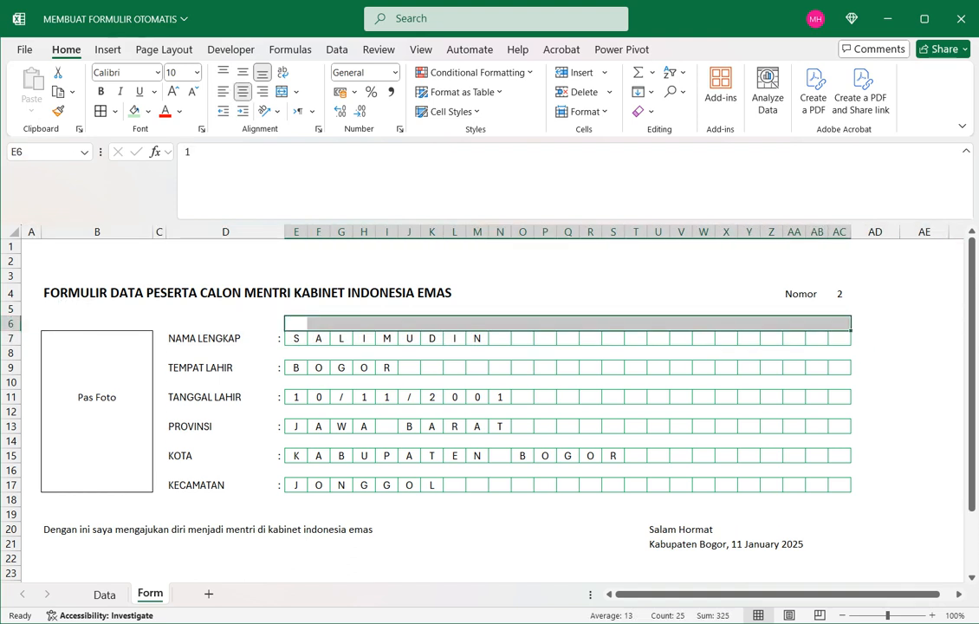
left_click(164, 112)
left_click(455, 412)
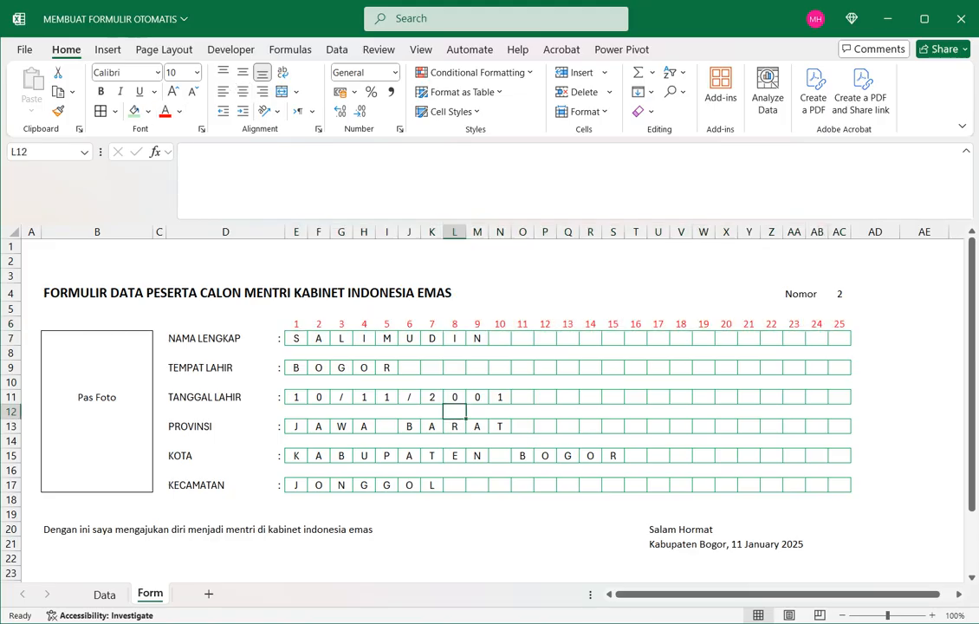
left_click_drag(296, 324, 840, 324)
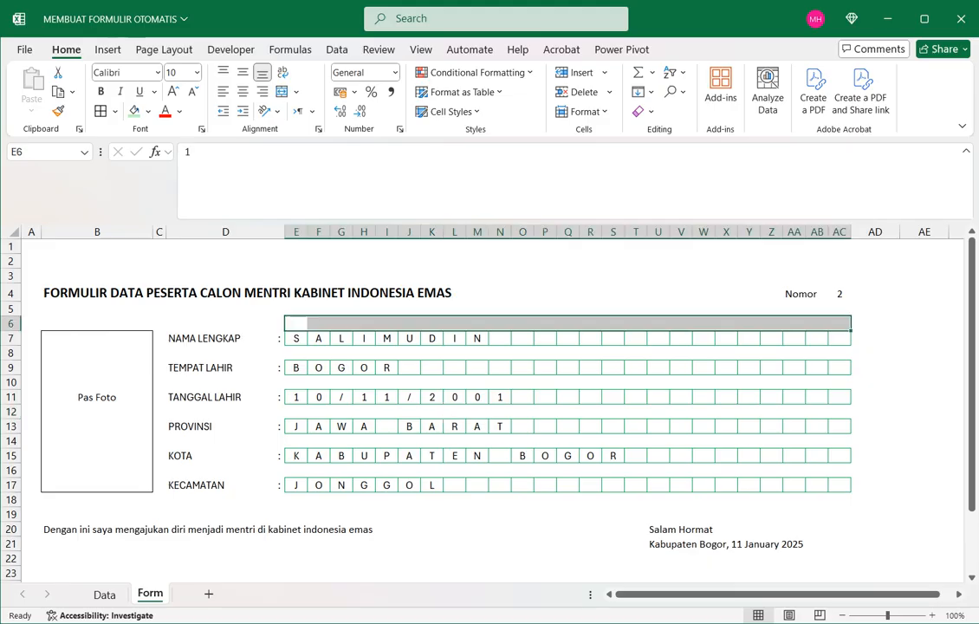
key("ctrl+y")
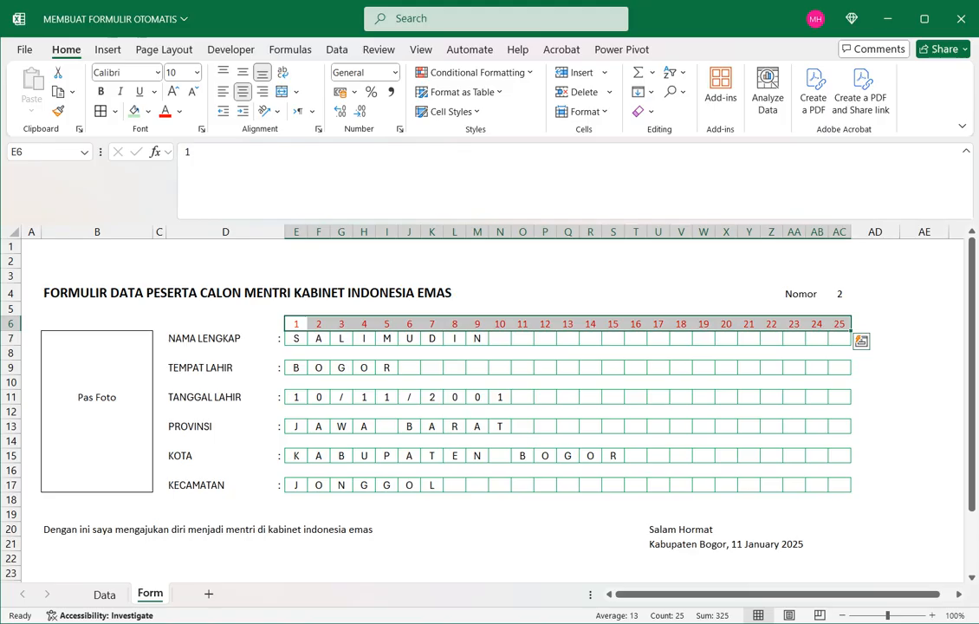
Step: Erase a half-typed =MID from E7, leaving it empty, then go to the Data sheet
key("ctrl+Right")
key("Down")
key("Down")
key("Down")
key("Down")
key("Down")
key("Down")
key("Down")
key("Down")
key("Down")
key("Down")
key("Down")
key("Down")
key("Down")
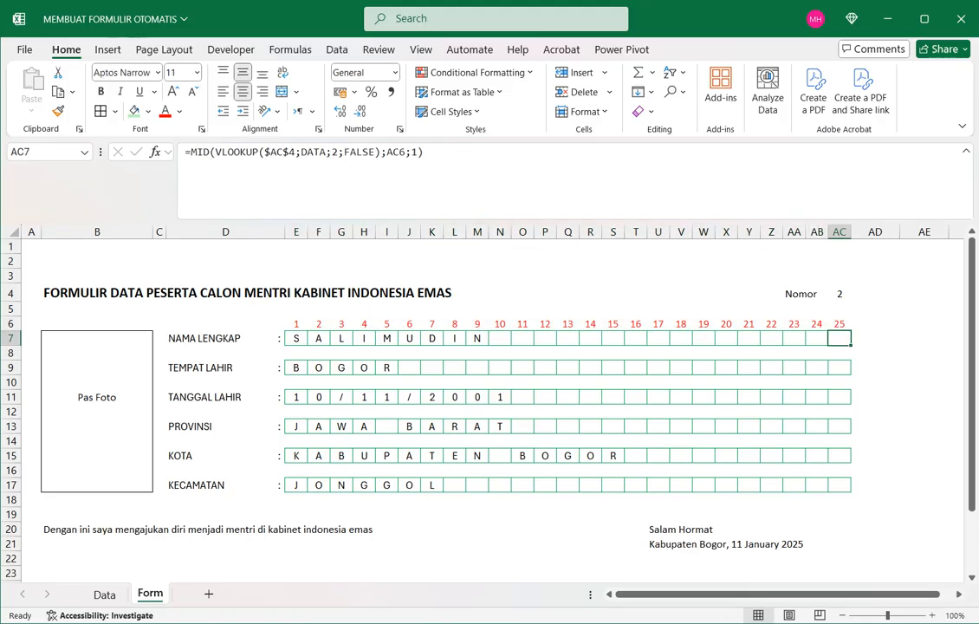
key("Left")
left_click_drag(817, 338, 793, 338)
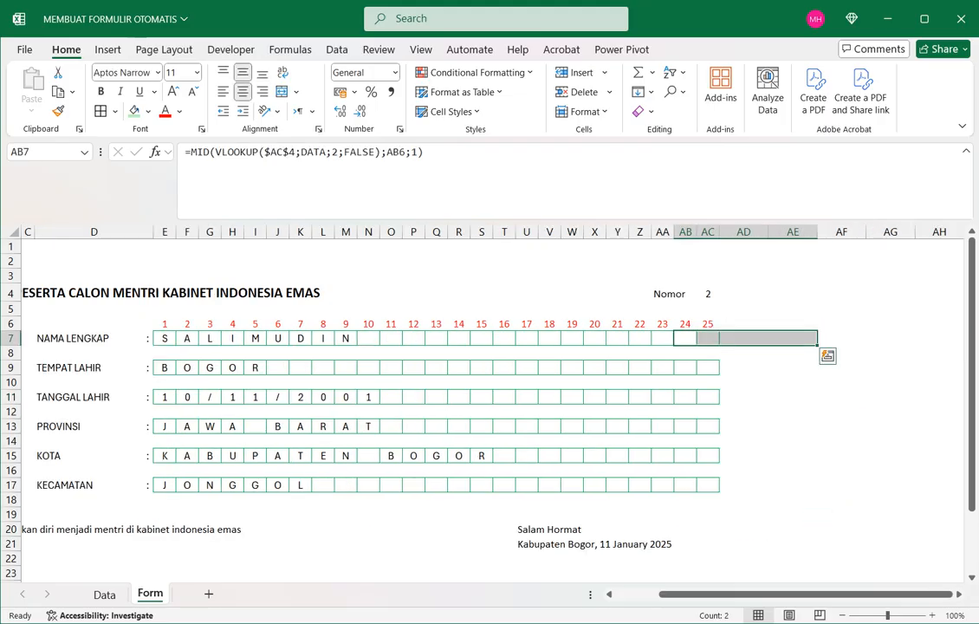
left_click(743, 368)
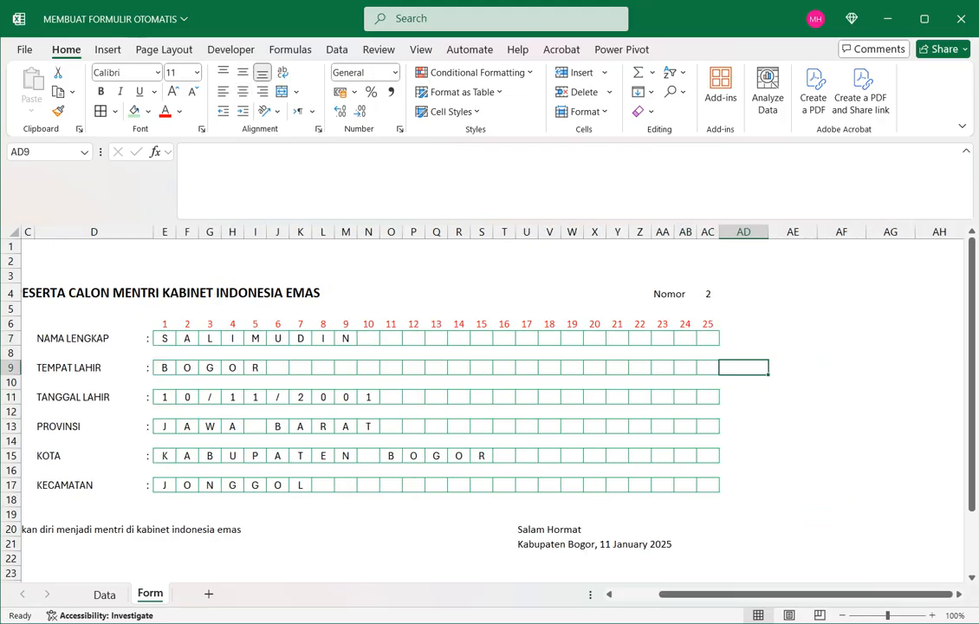
left_click(165, 339)
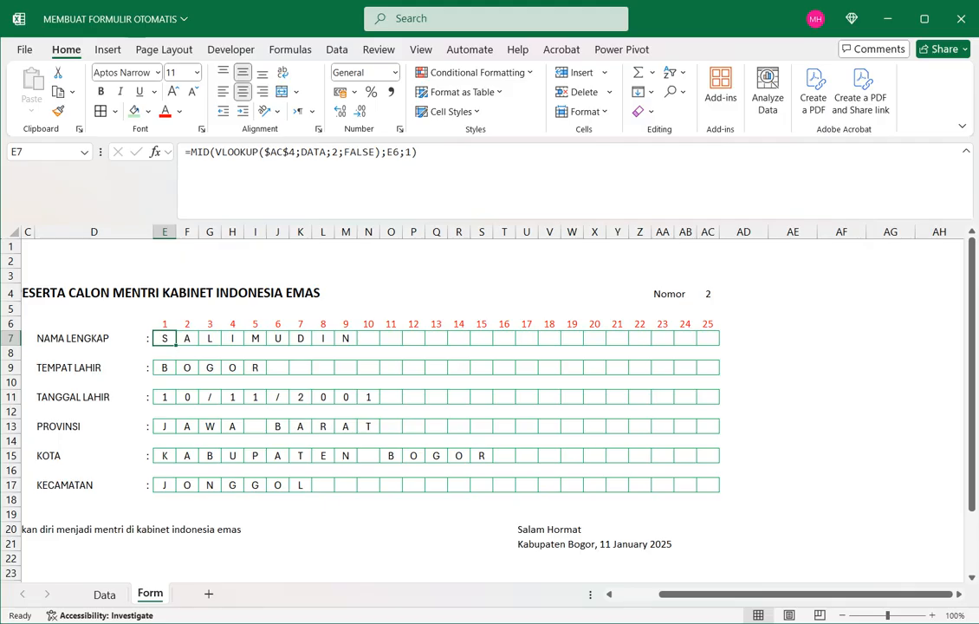
type("=MID")
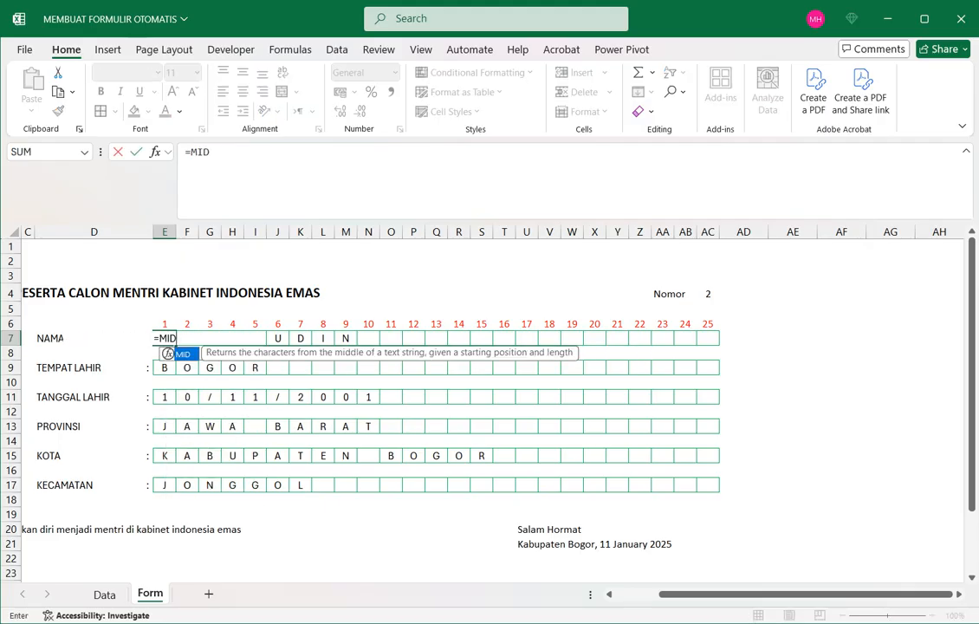
key("BackSpace")
key("BackSpace")
key("BackSpace")
key("BackSpace")
key("Return")
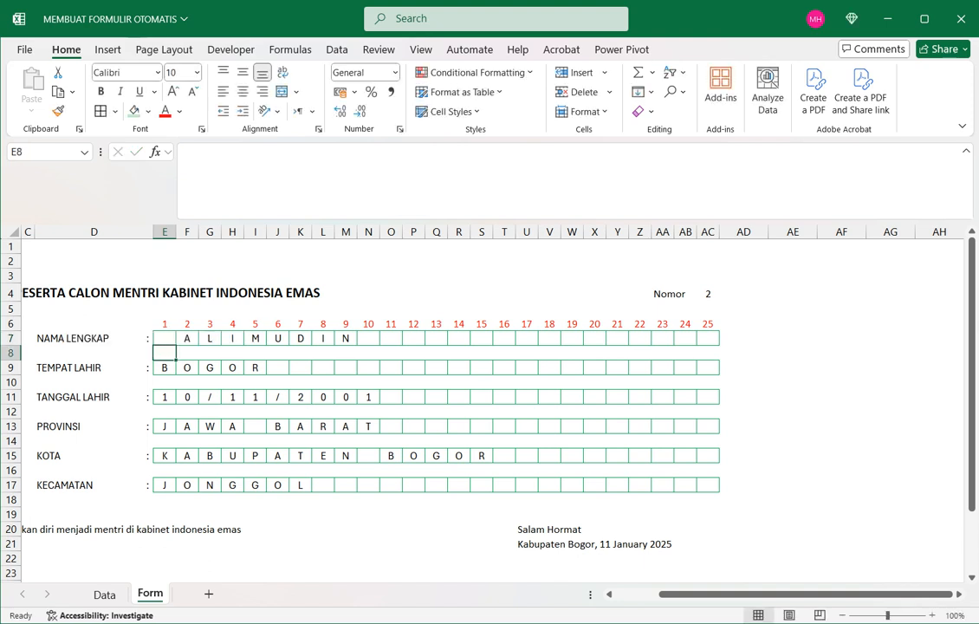
key("ctrl+Page_Up")
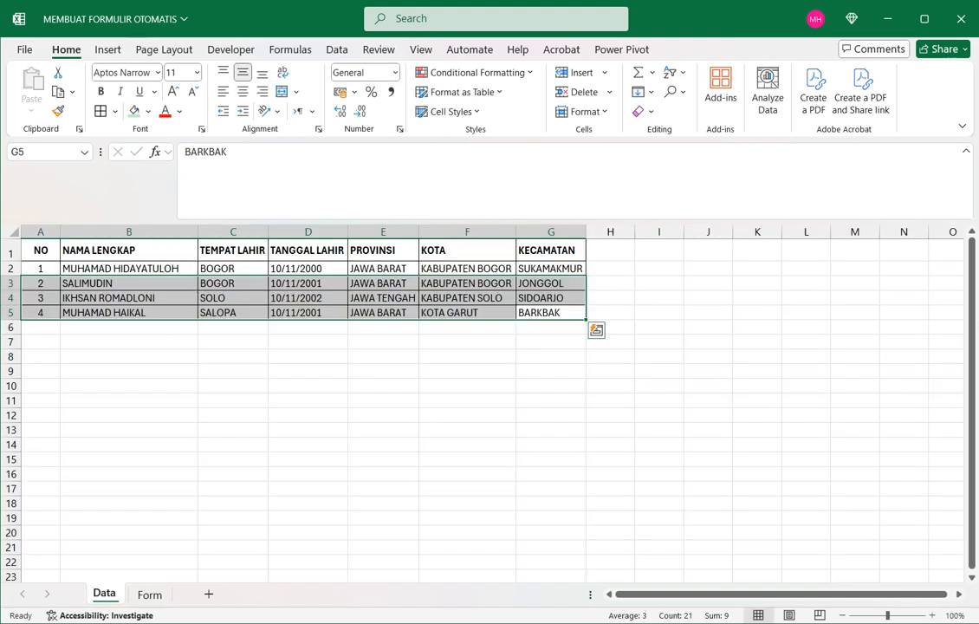
Step: Try =DATA in an empty cell below the table, then erase it
left_click(41, 459)
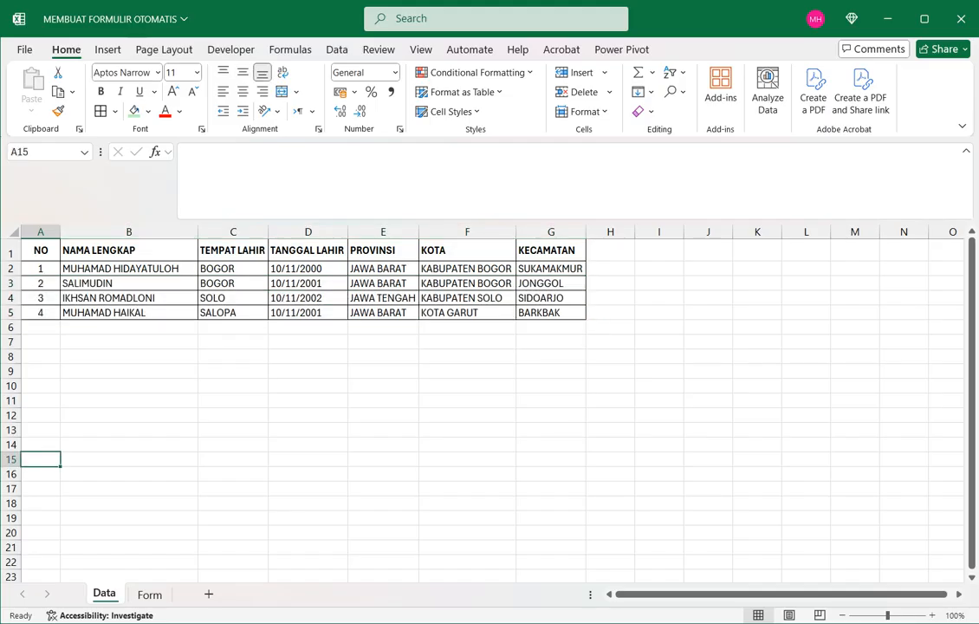
type("=DATA")
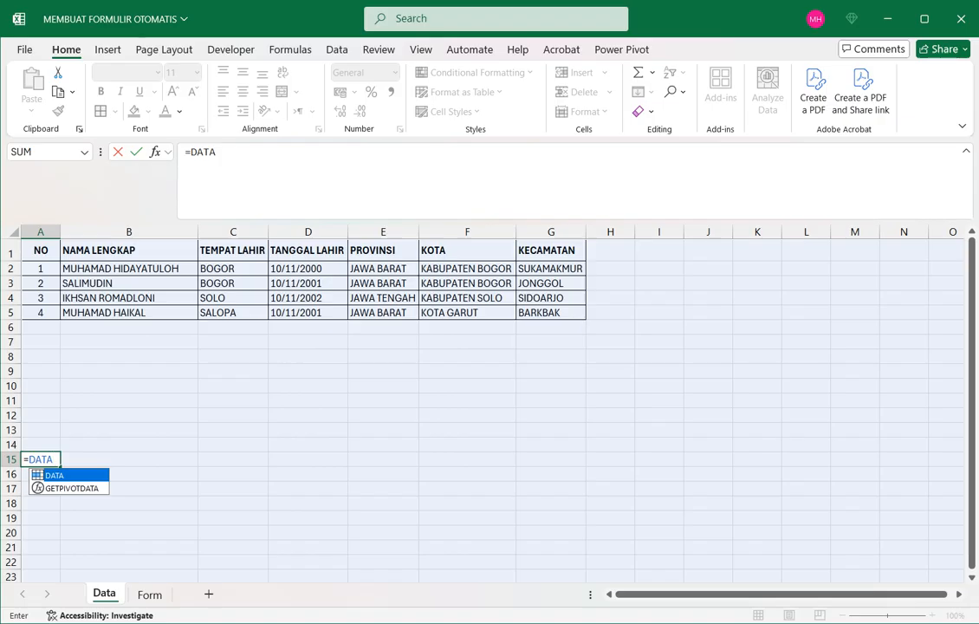
key("BackSpace")
key("BackSpace")
key("BackSpace")
key("BackSpace")
key("BackSpace")
key("Return")
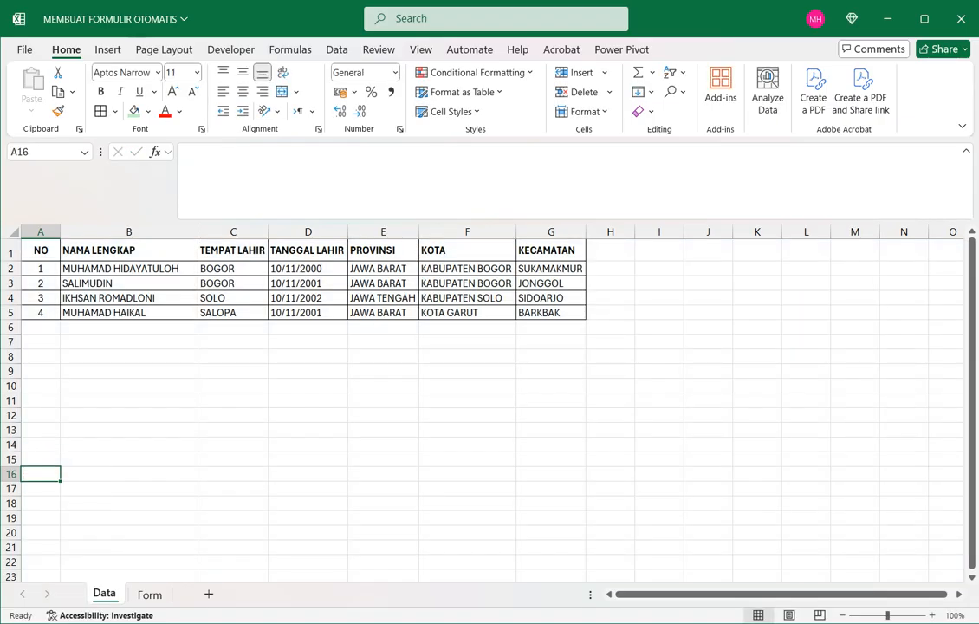
Step: Enter the =DATA named-range formula in cell R4
scroll(482, 403, "down", 4)
left_click(446, 255)
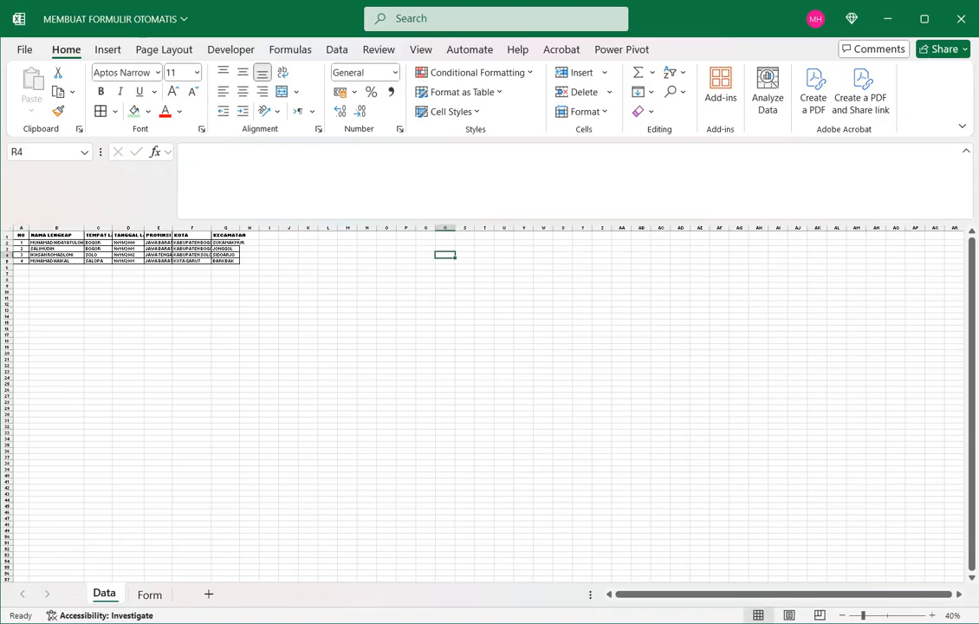
type("=DATA")
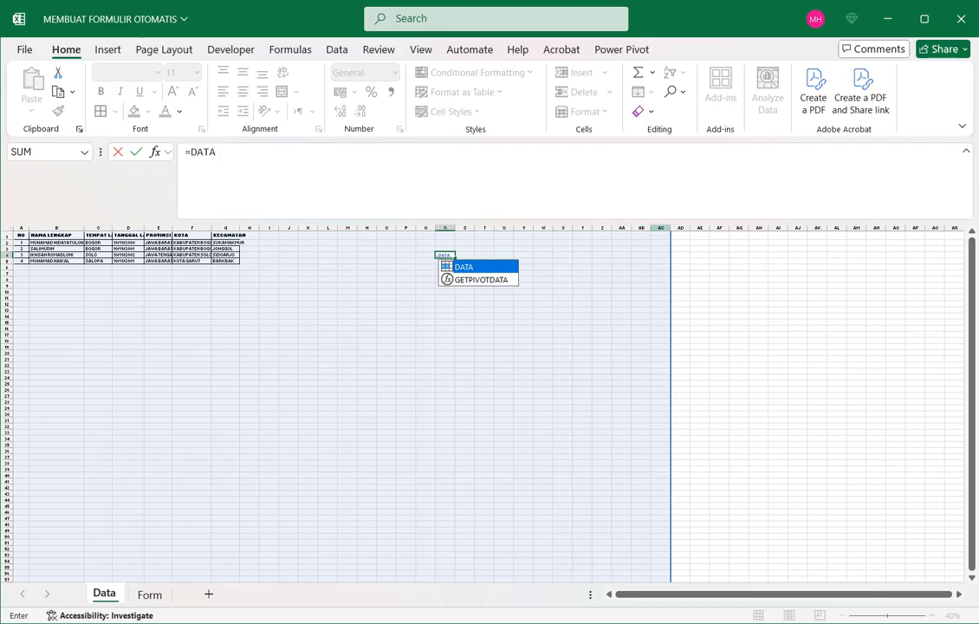
left_click(700, 243)
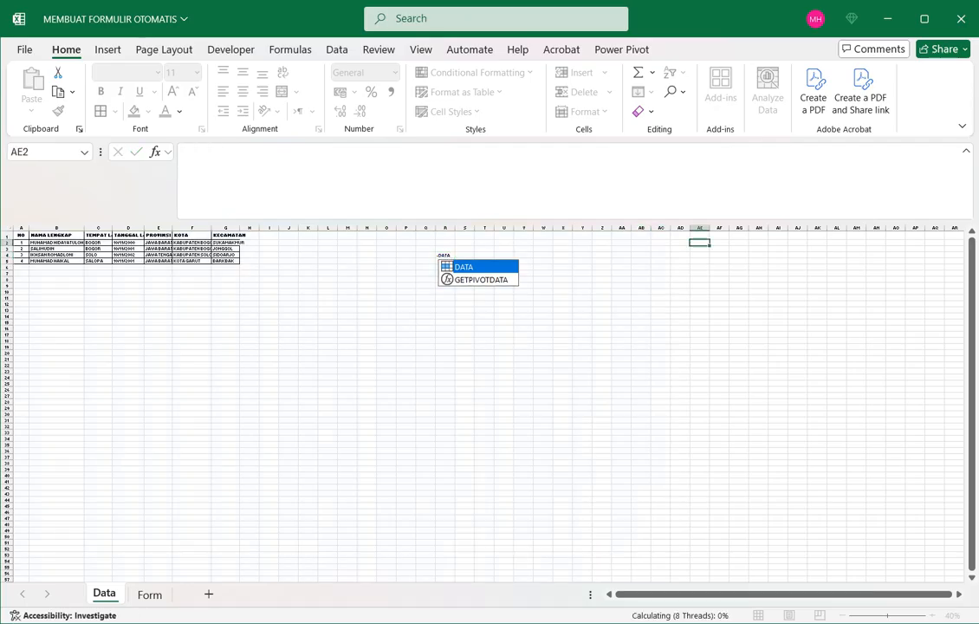
Step: Clear the leftover DATA reference from cell R4
left_click(449, 250)
left_click(446, 254)
key("Delete")
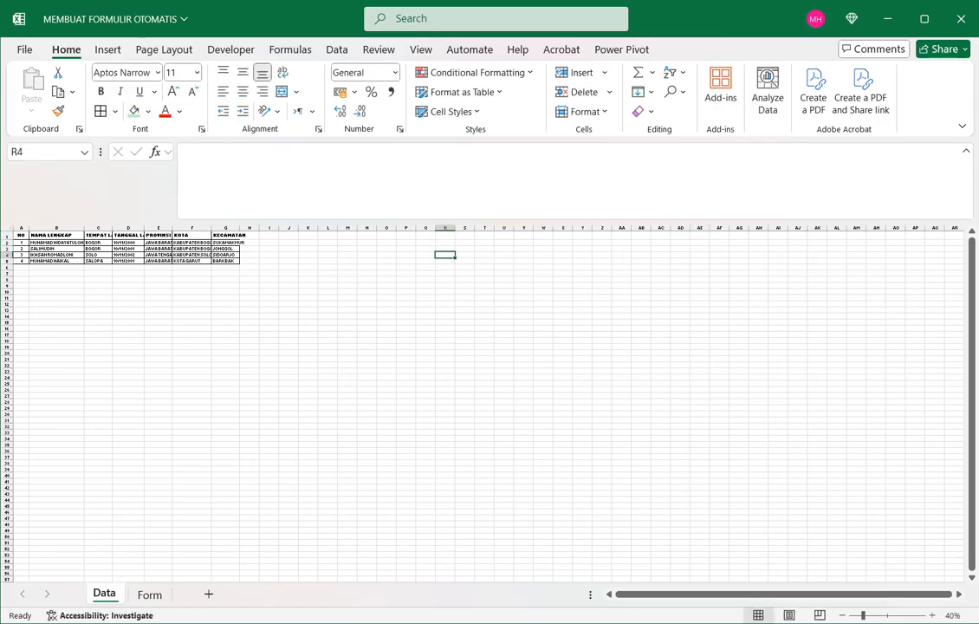
left_click(758, 267)
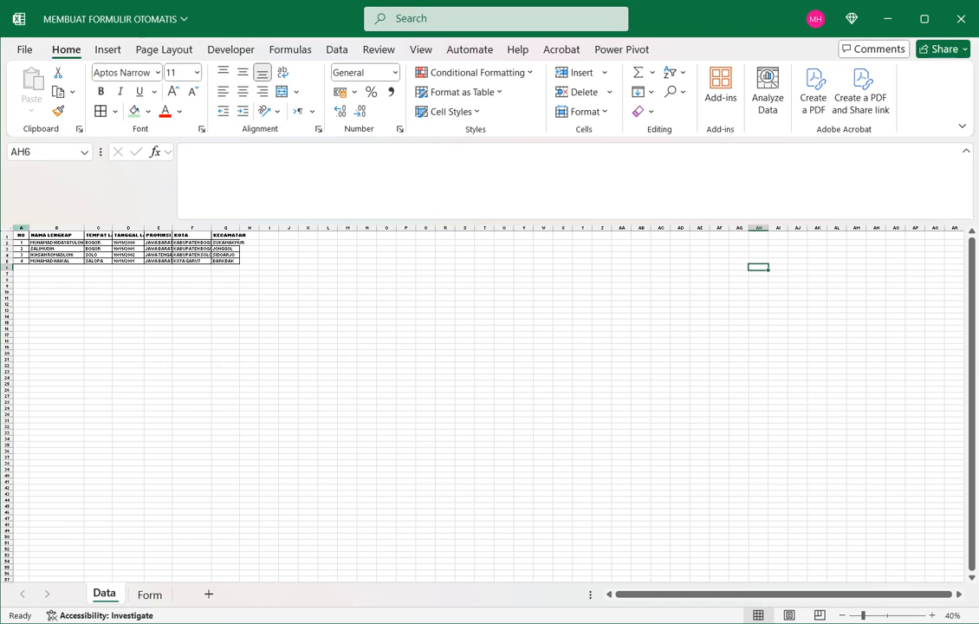
Step: AutoFit columns A through Z of the Data sheet to their contents
left_click_drag(20, 228, 612, 223)
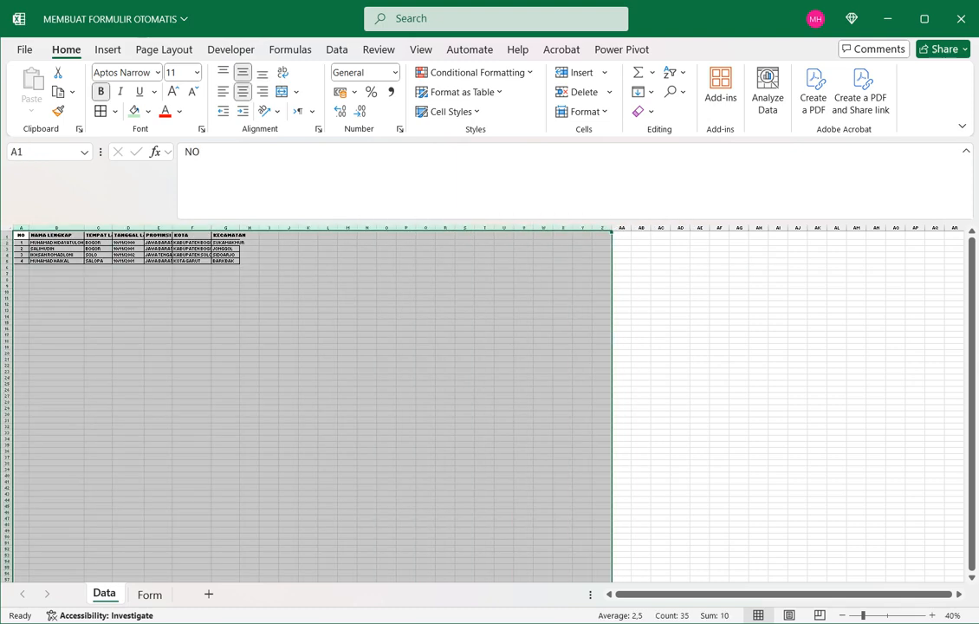
scroll(606, 228, "up", 3)
scroll(607, 228, "down", 2)
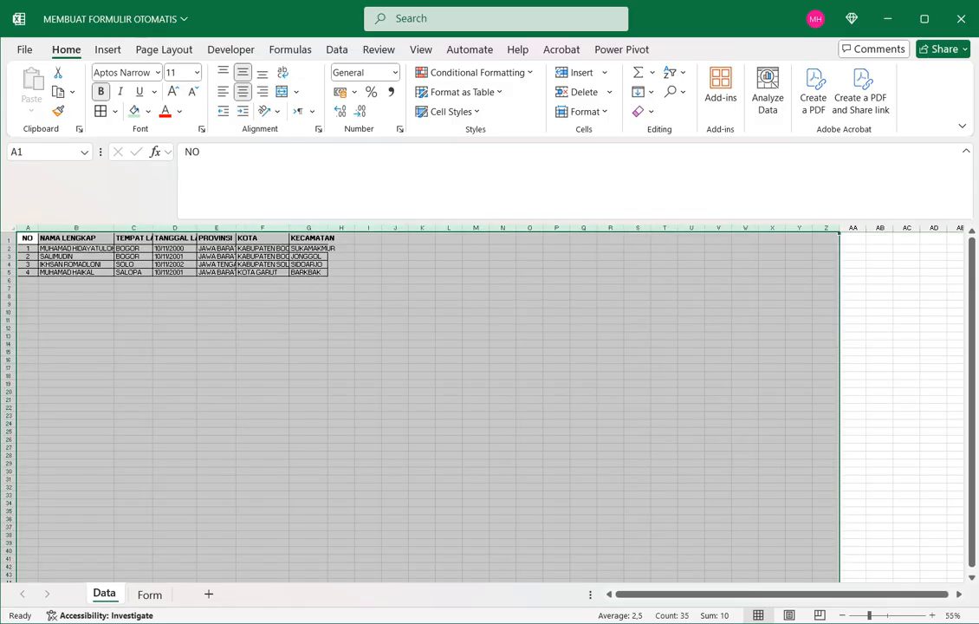
double_click(597, 228)
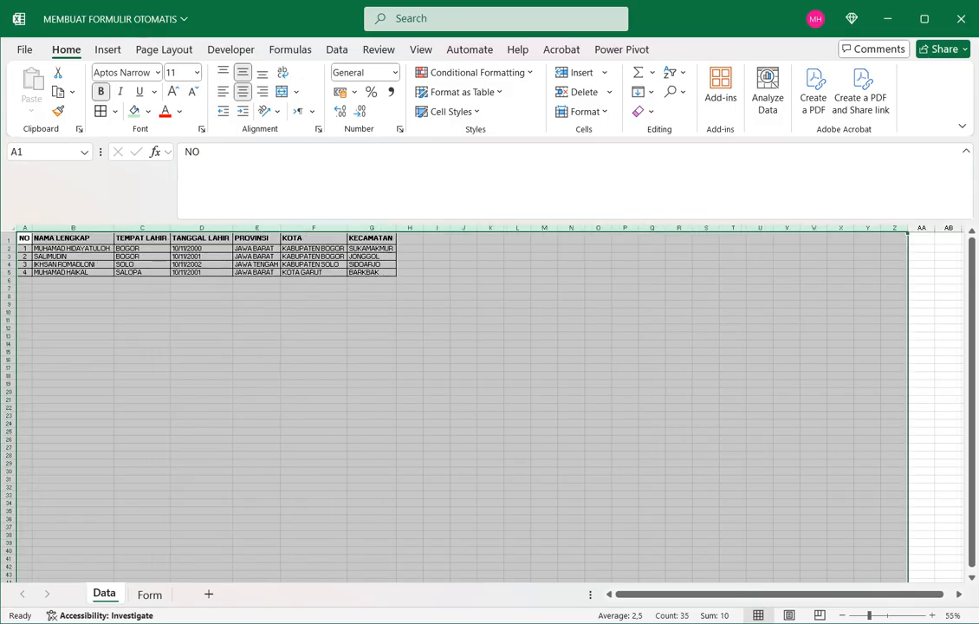
Step: Name table columns A to G 'DATACONTOH' via the Name Box
left_click_drag(372, 228, 24, 228)
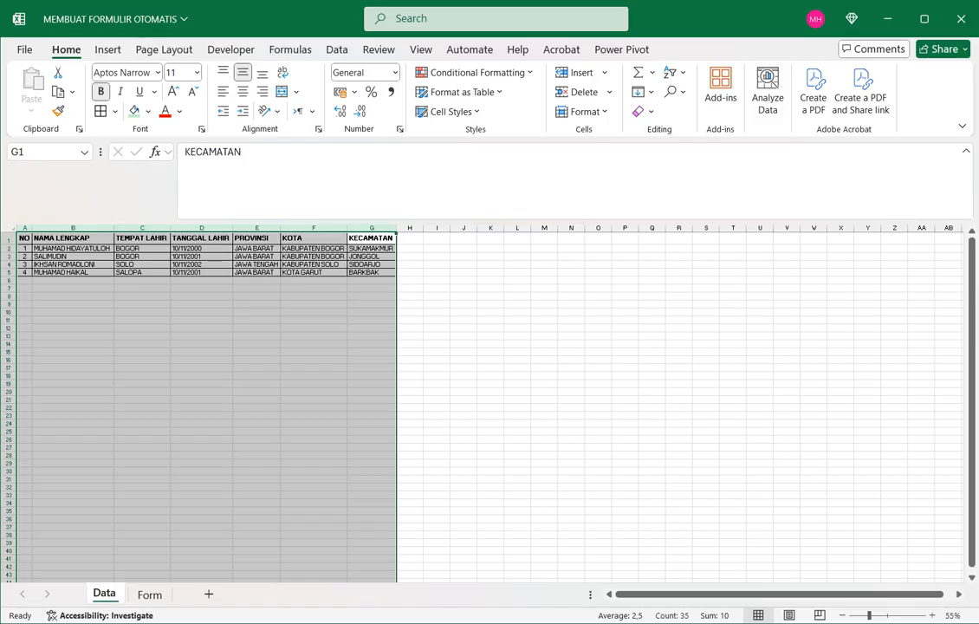
scroll(482, 403, "down", 2)
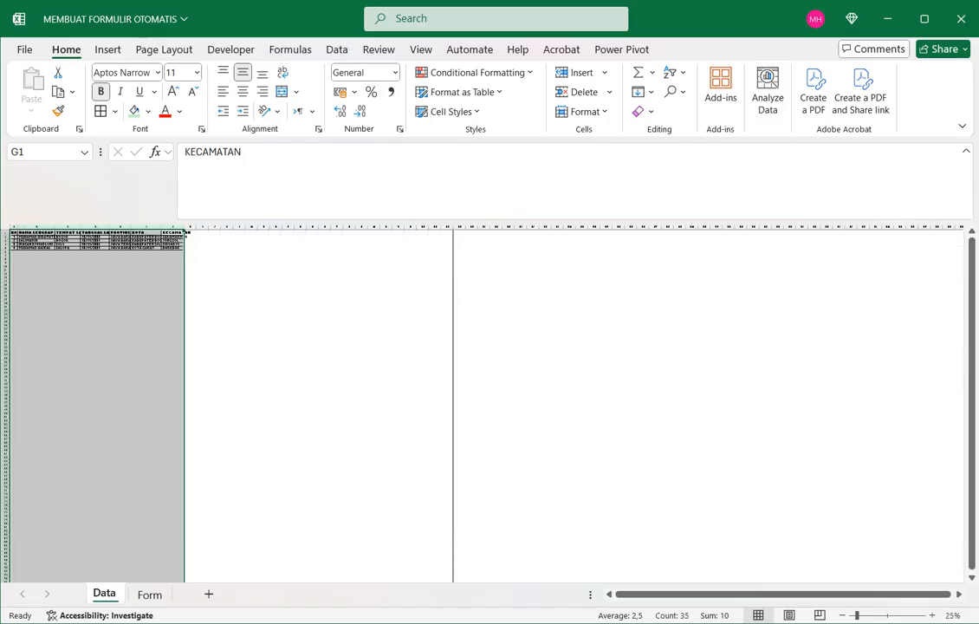
scroll(187, 232, "up", 1)
left_click_drag(710, 228, 19, 228)
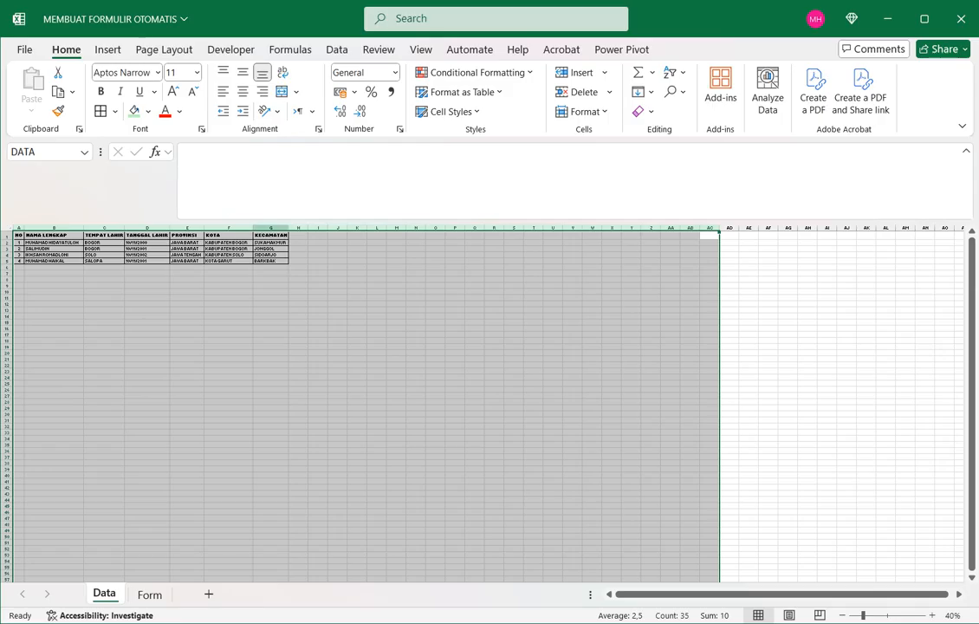
left_click_drag(270, 228, 19, 228)
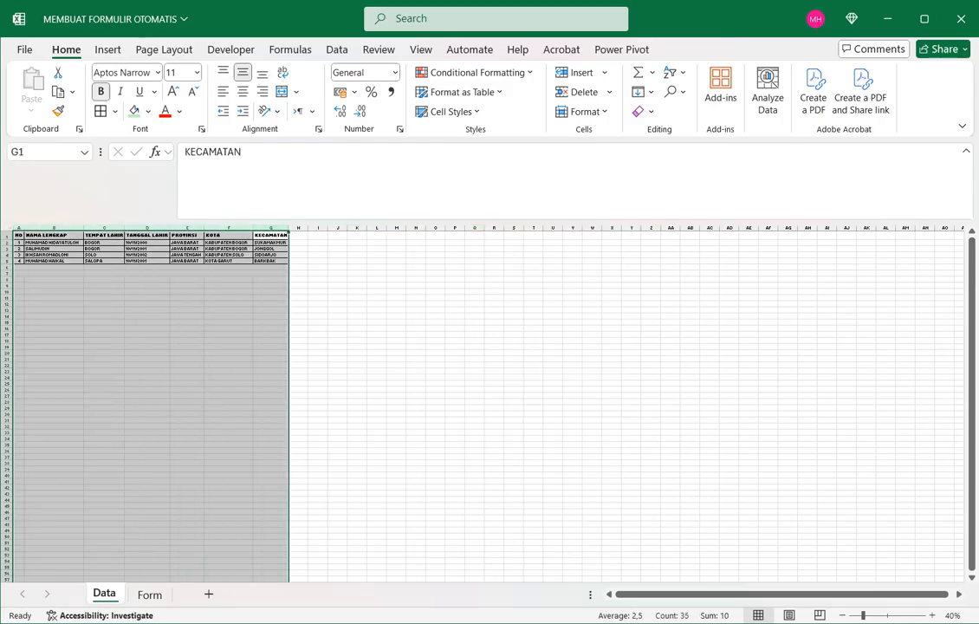
left_click(43, 152)
type("DATACONTOH")
key("Return")
Step: Test =DATACONTOH in an empty Data cell, erase it, and return to the Form sheet
left_click(494, 273)
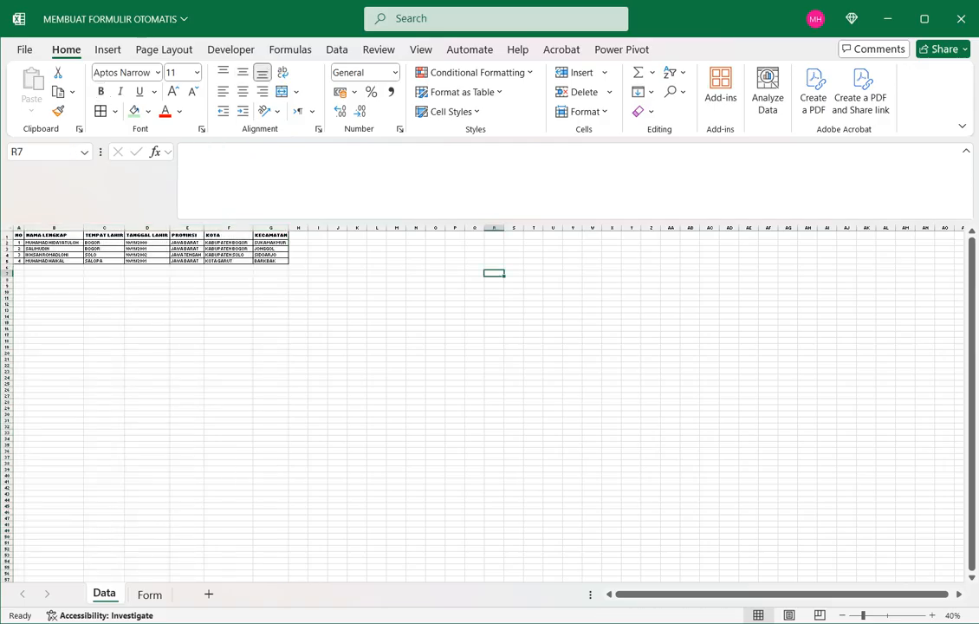
left_click(749, 273)
left_click(592, 267)
left_click(533, 261)
left_click(84, 152)
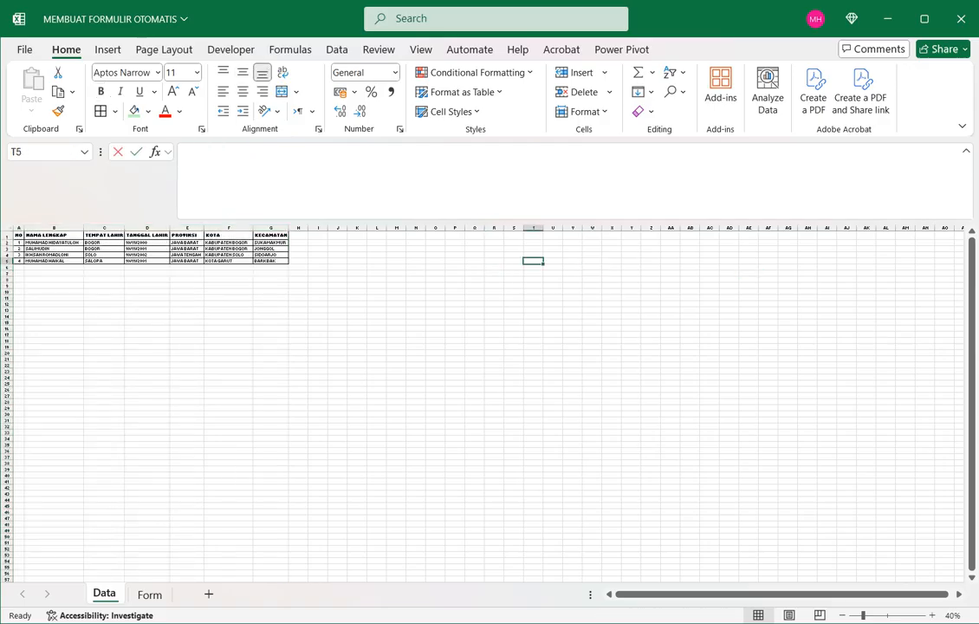
type("=")
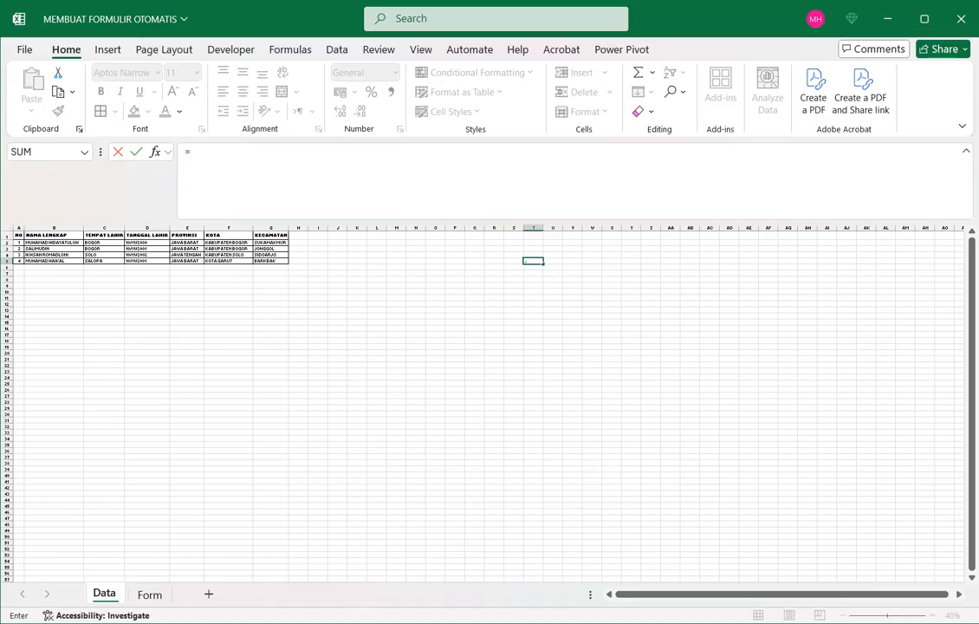
type("DATA")
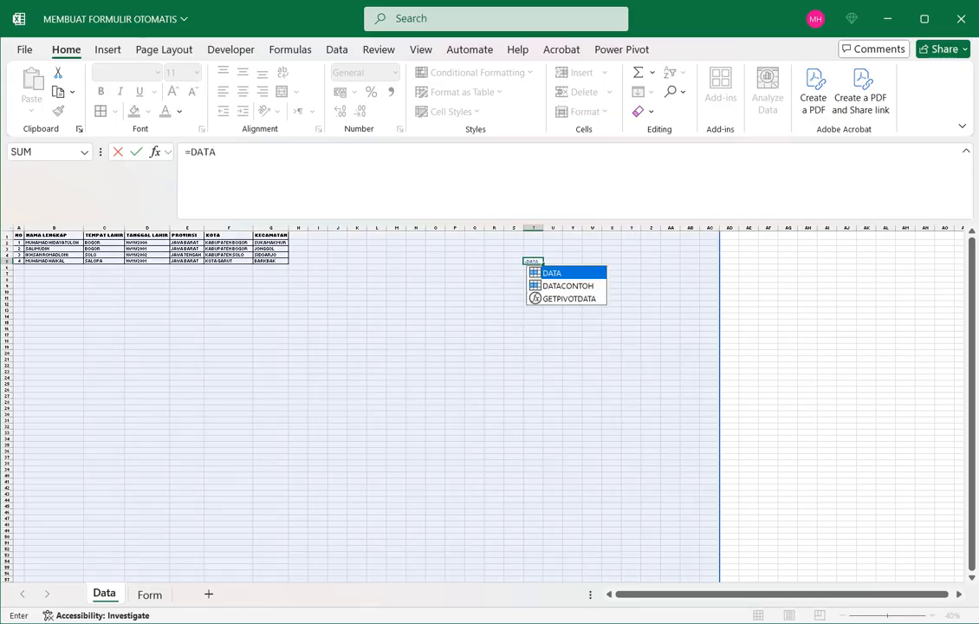
key("Down")
key("Tab")
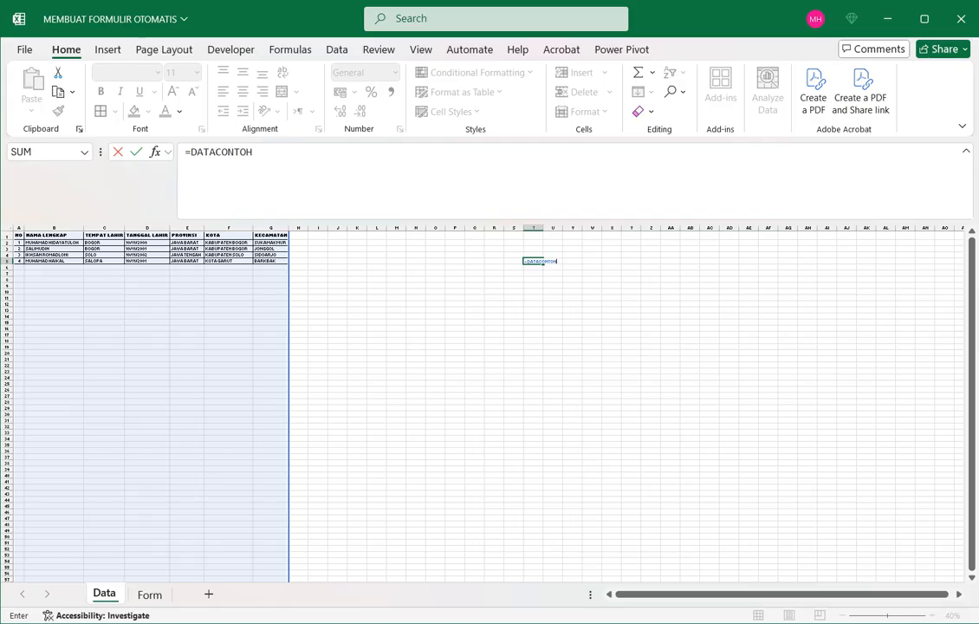
key("BackSpace")
key("BackSpace")
key("BackSpace")
key("BackSpace")
key("BackSpace")
key("BackSpace")
key("BackSpace")
key("BackSpace")
key("BackSpace")
key("BackSpace")
key("BackSpace")
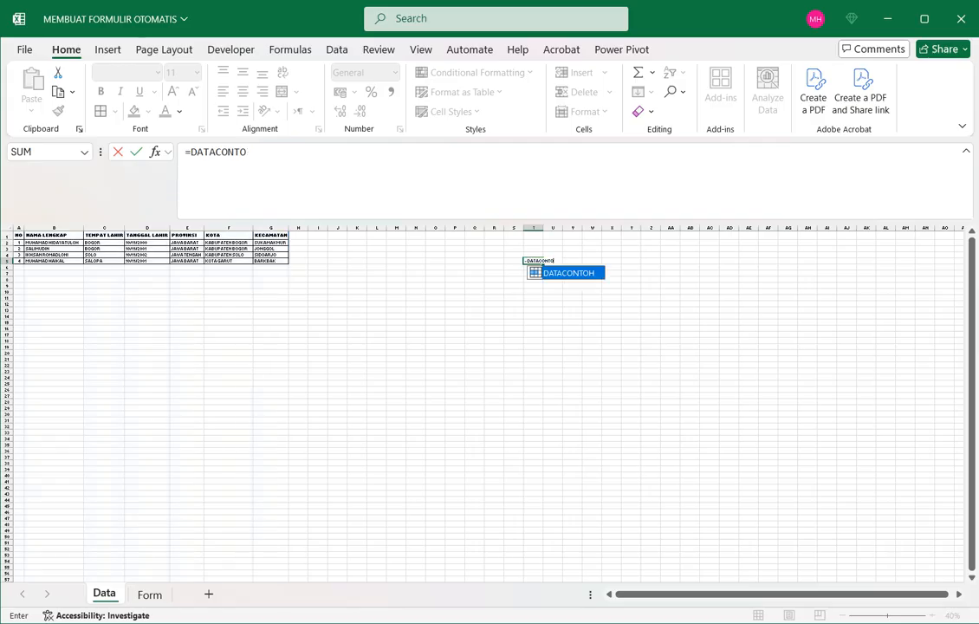
key("Return")
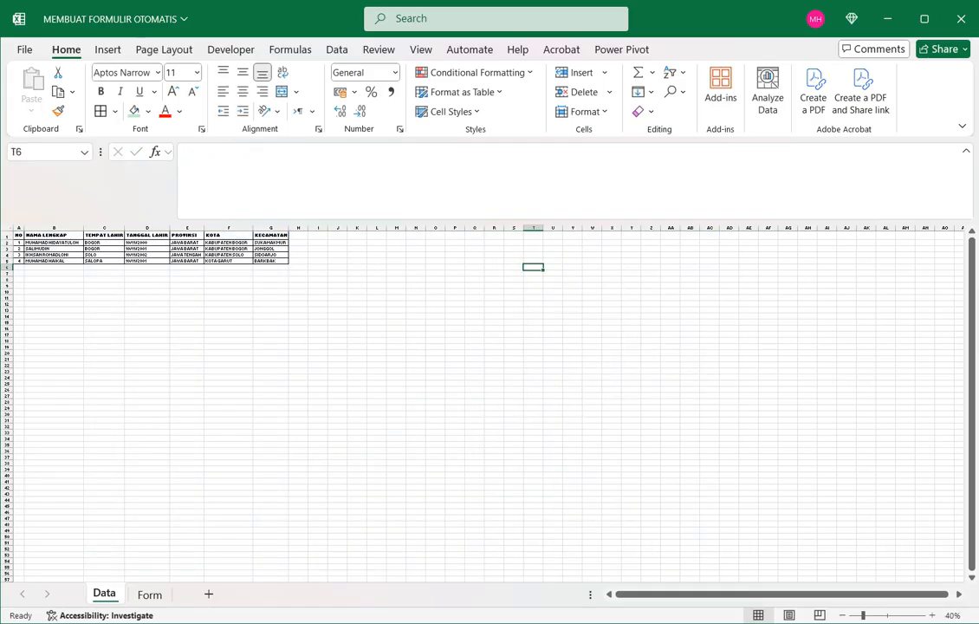
key("ctrl+Page_Down")
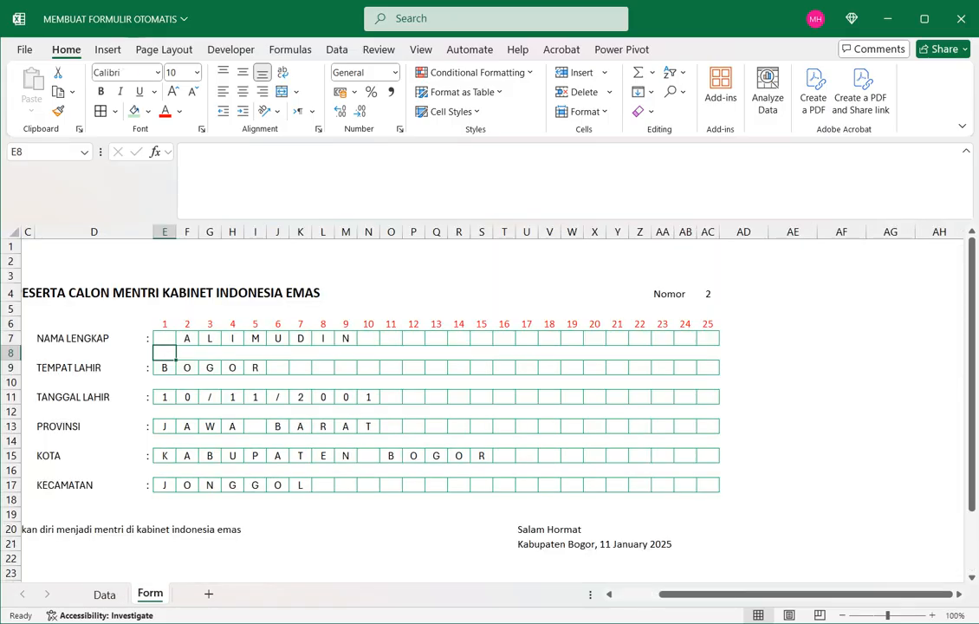
Step: Begin a =MID( formula in E7, the first NAMA LENGKAP box
left_click(165, 338)
type("MID")
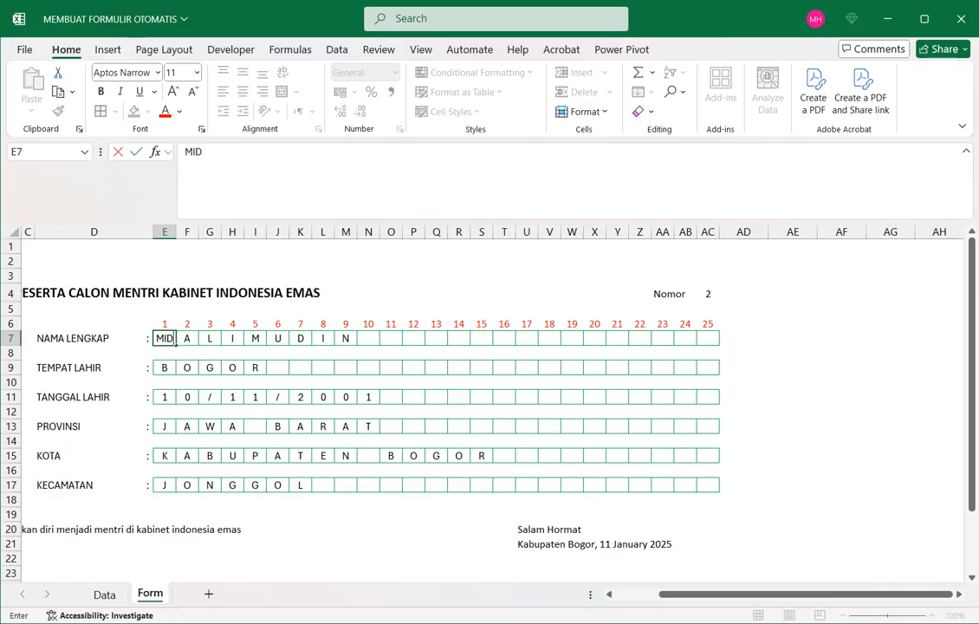
left_click(184, 152)
type("=MID")
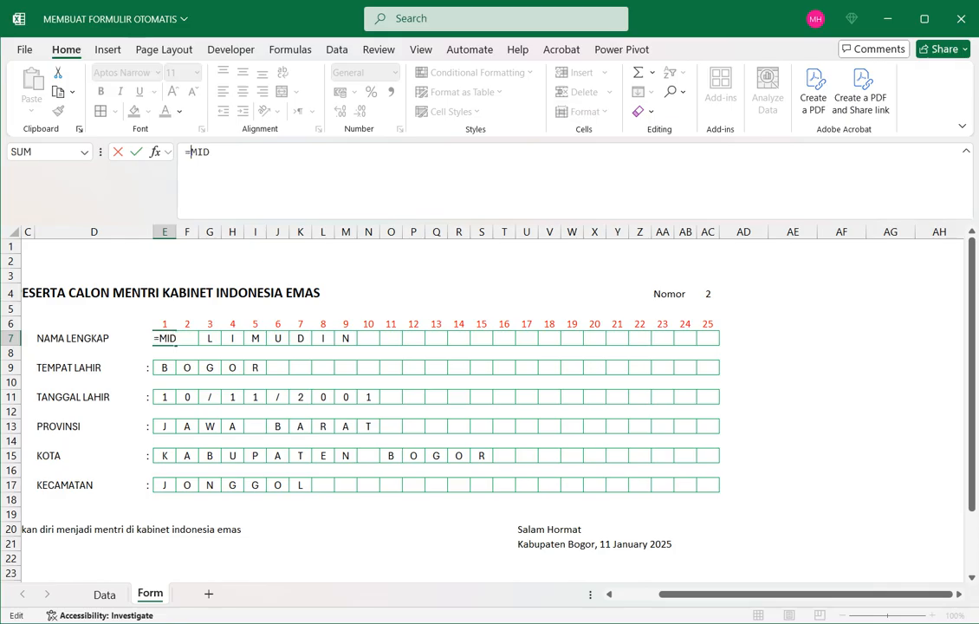
type("(")
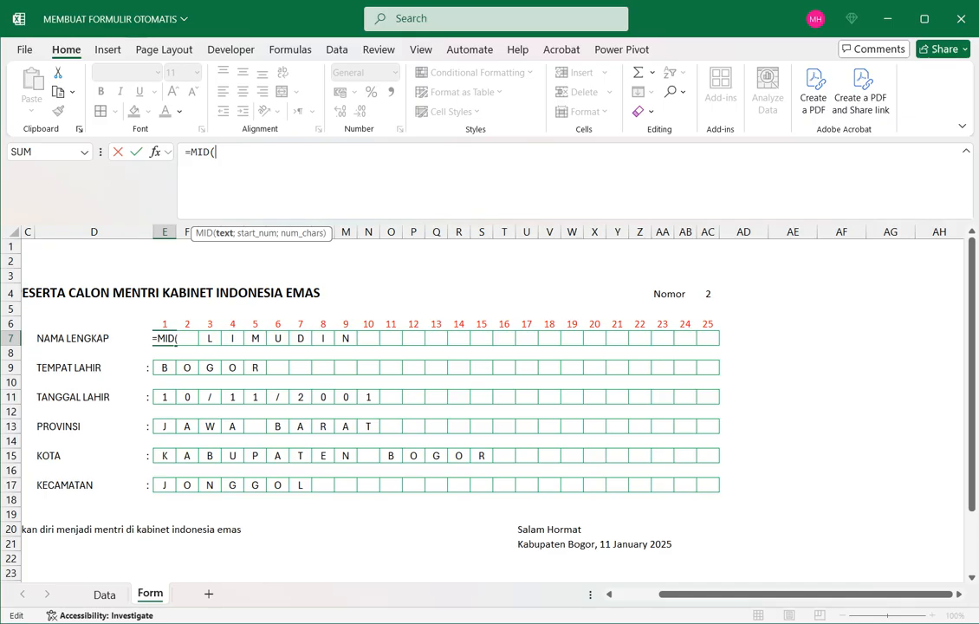
Step: Add VLOOKUP with AC4 as lookup value and DATACONTOH as the table
type("VLO")
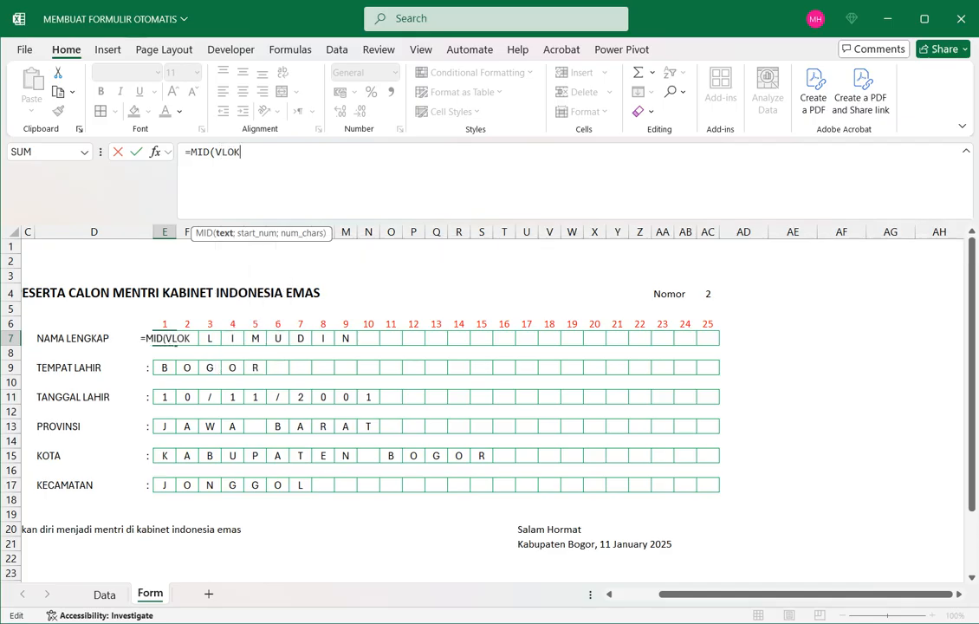
key("Tab")
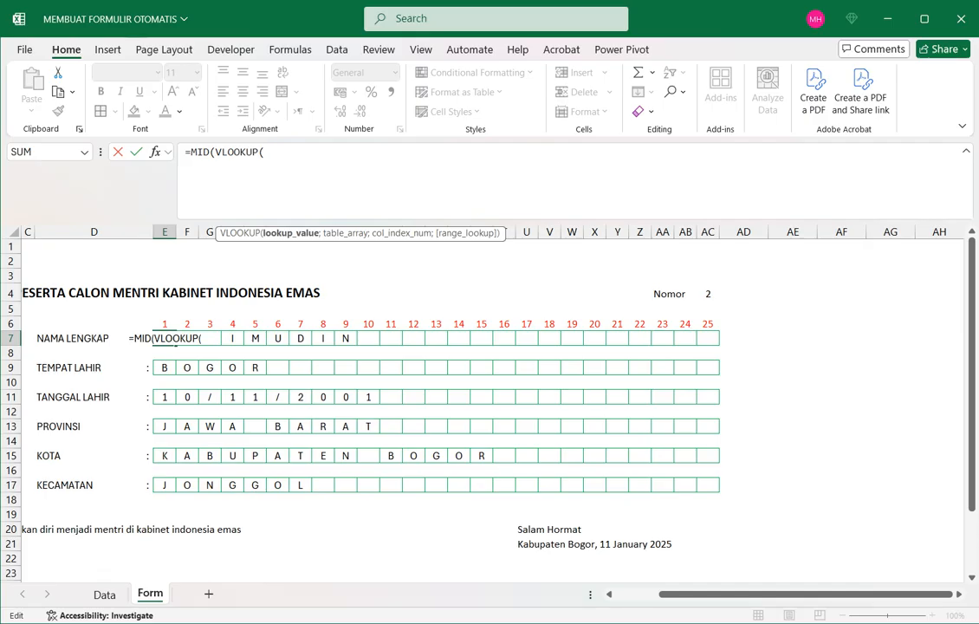
left_click(708, 294)
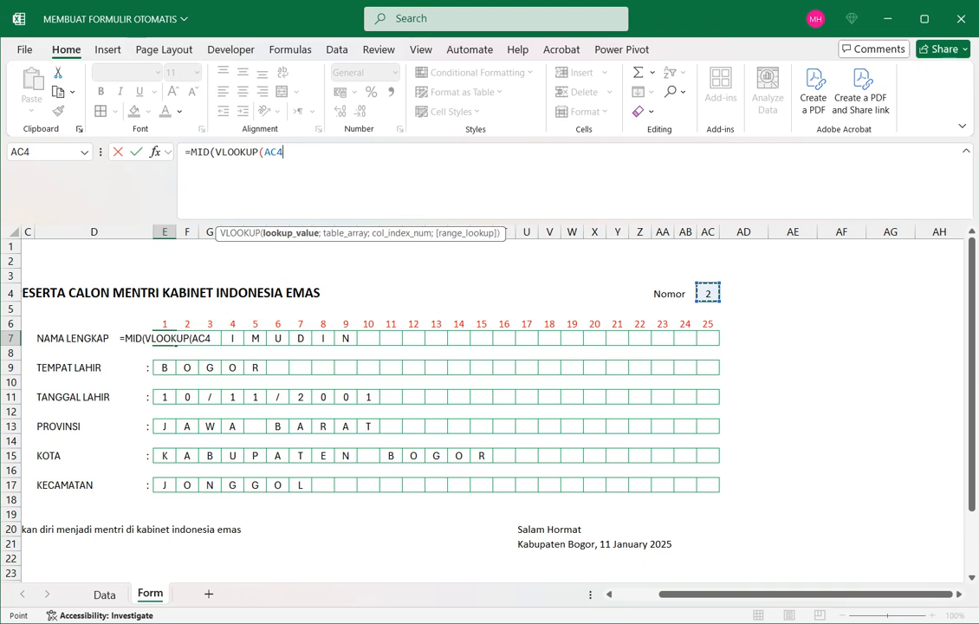
type(";")
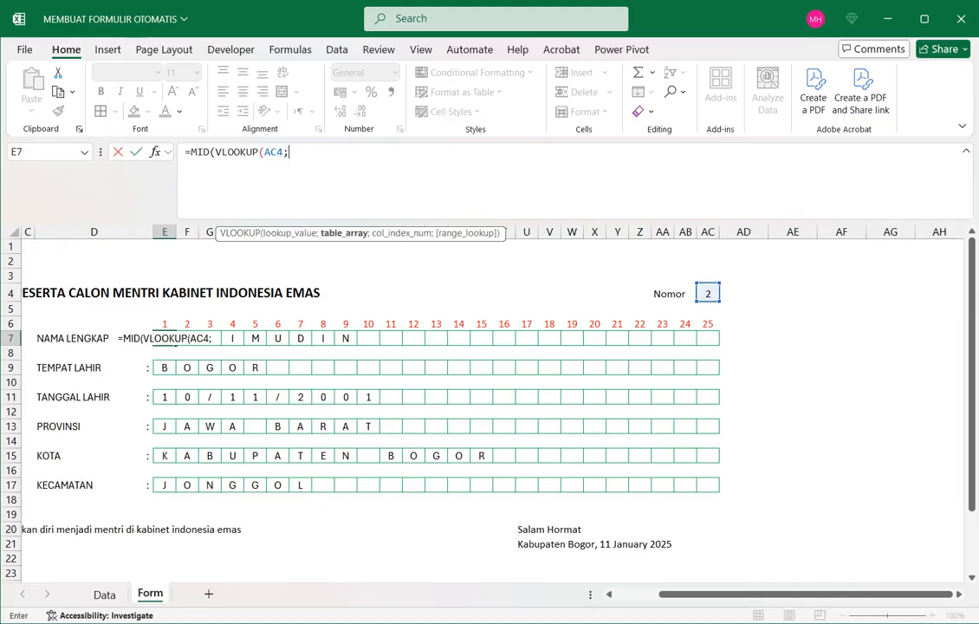
type("DAT")
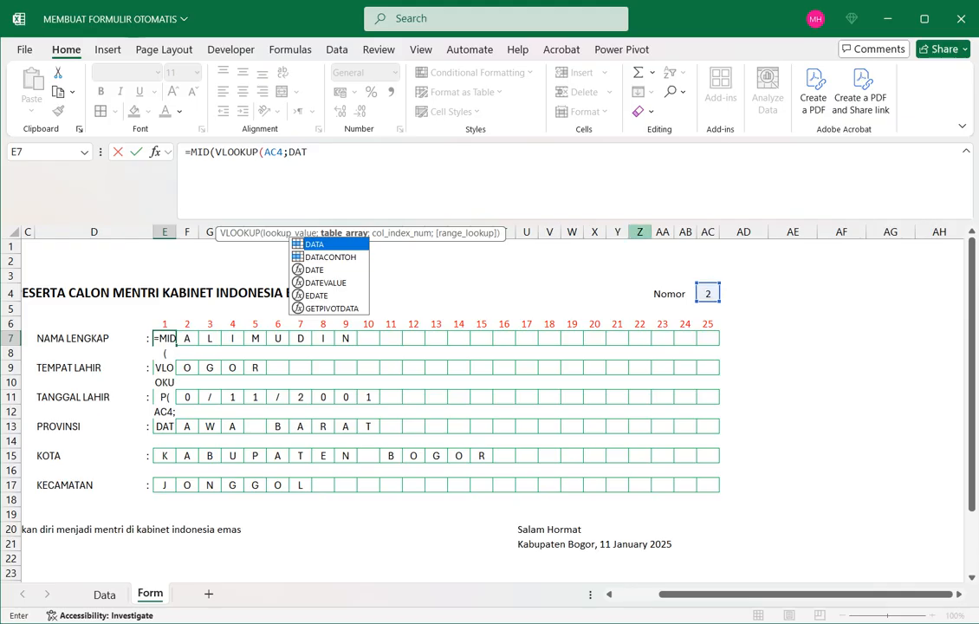
key("Down")
key("Tab")
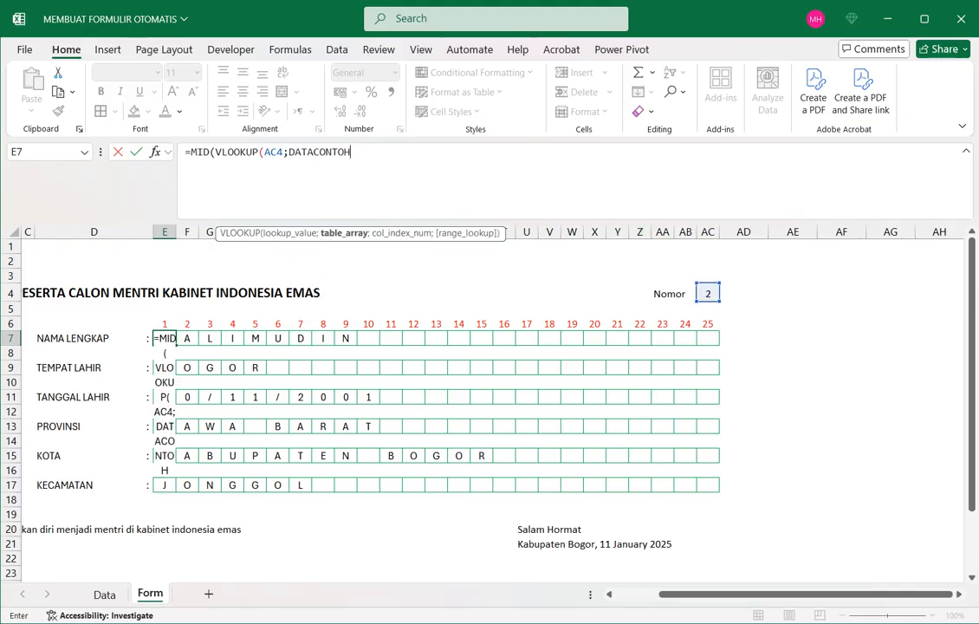
type(";")
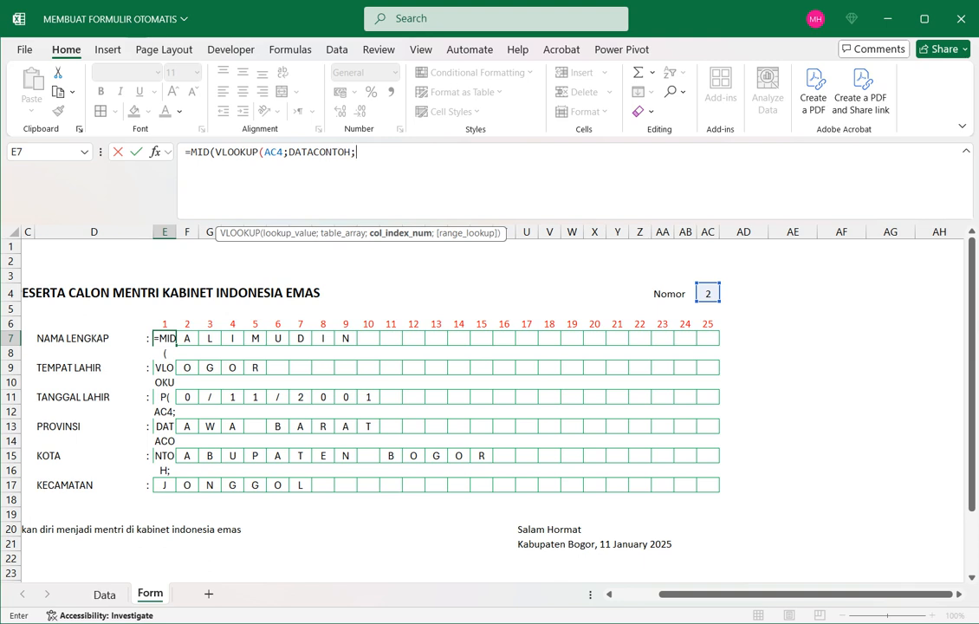
Step: Drop the stray Data sheet reference and close VLOOKUP with column 2 and FALSE
left_click(104, 594)
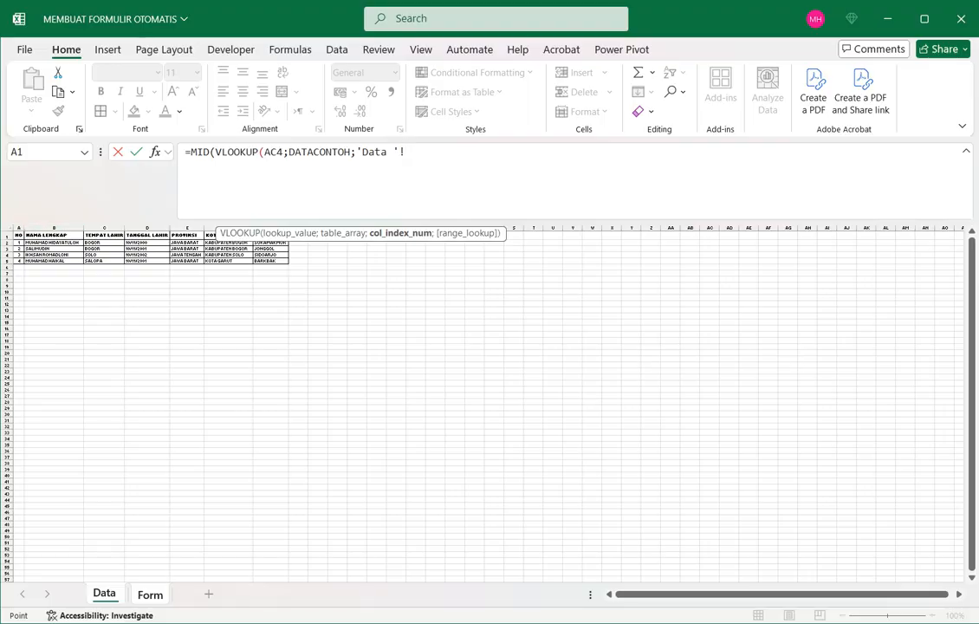
left_click_drag(409, 152, 357, 153)
type("2;")
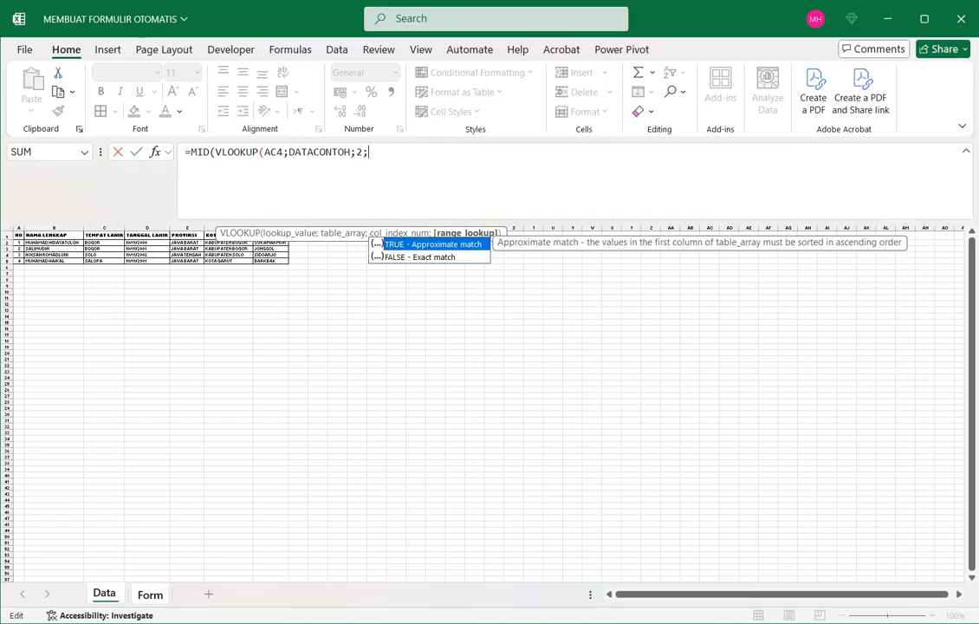
type("FALSE")
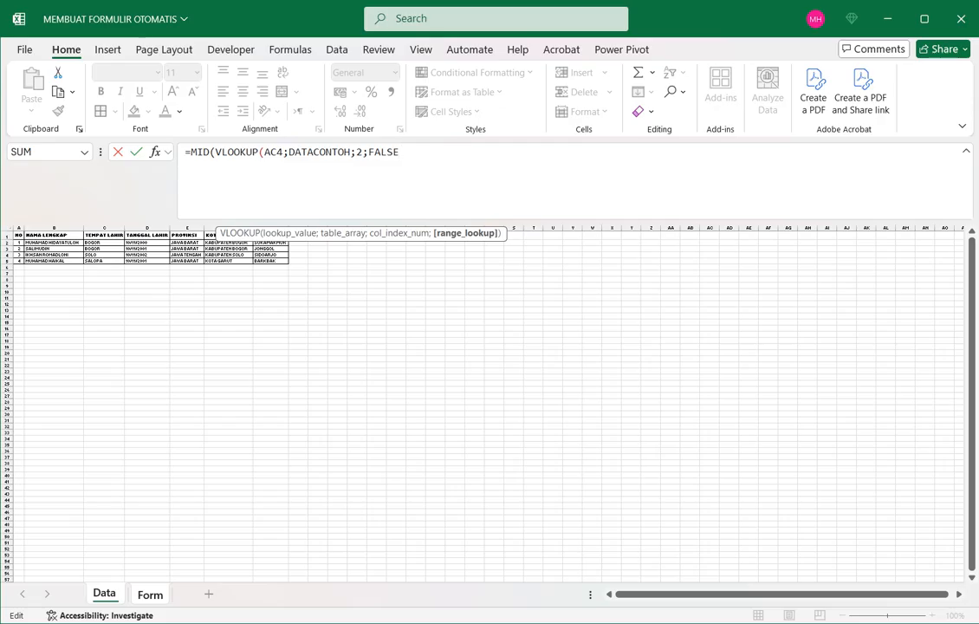
type(")")
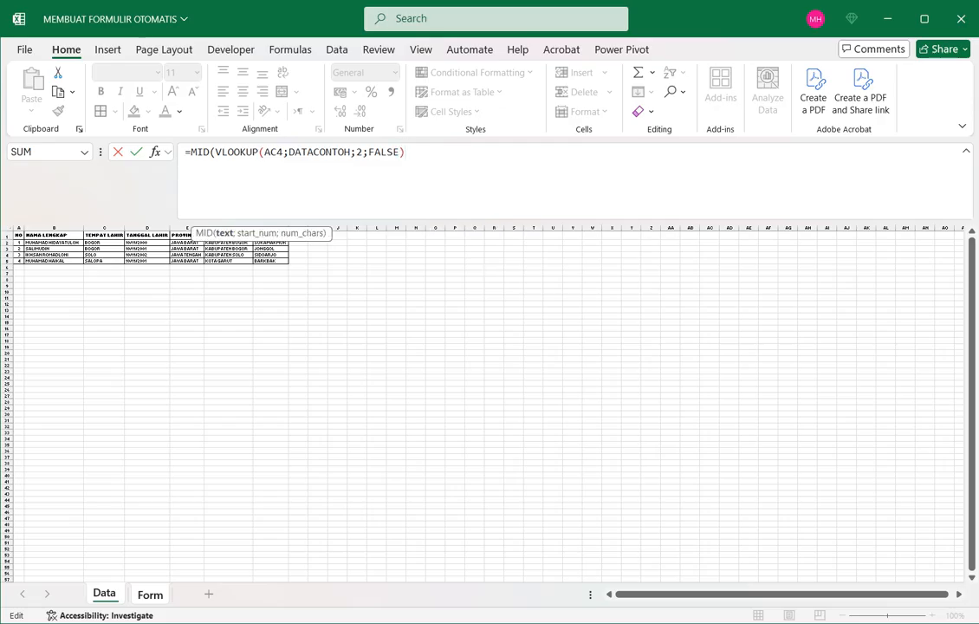
type(";")
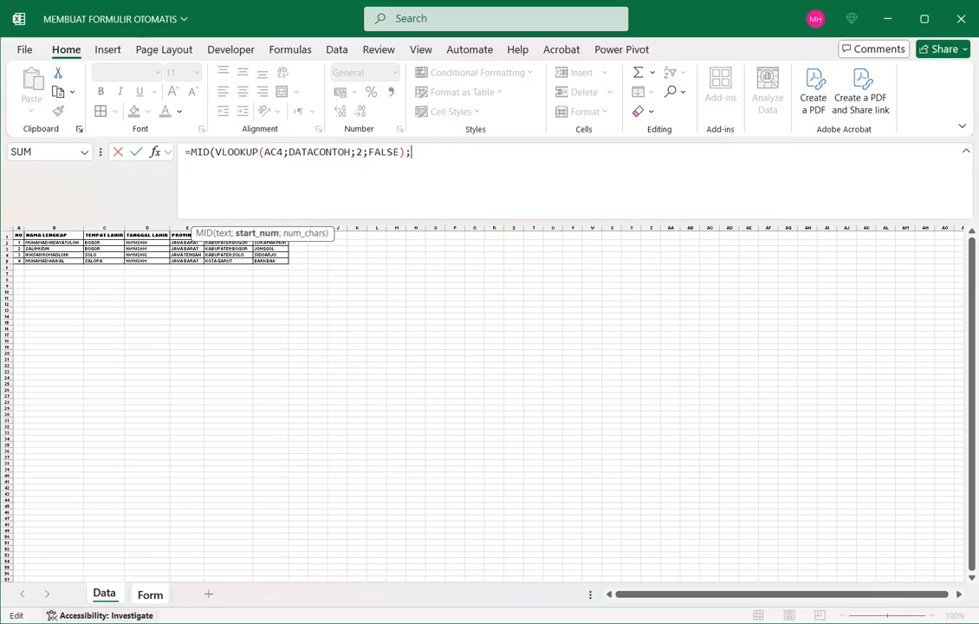
key("ctrl+Page_Down")
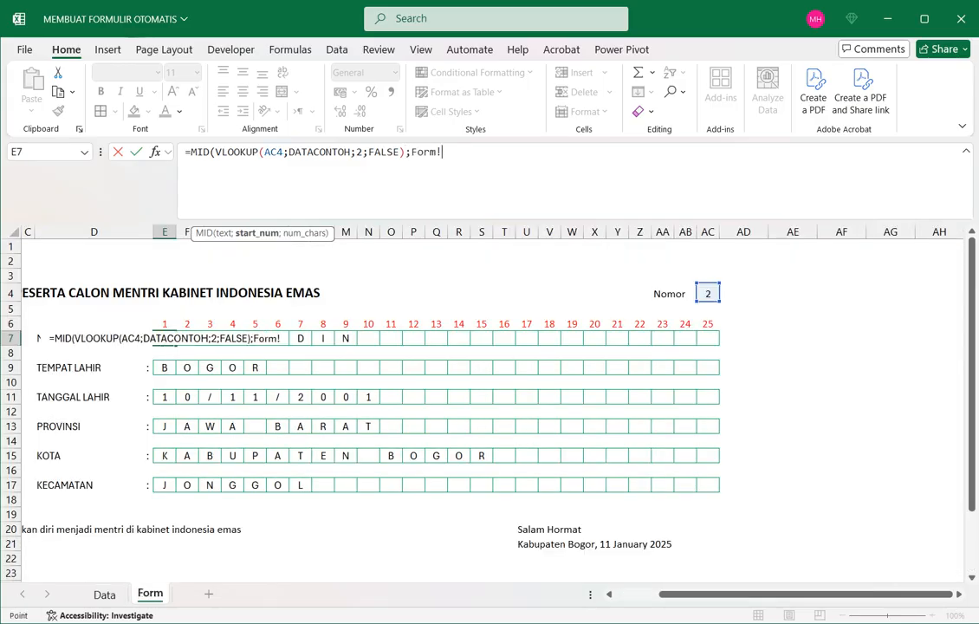
Step: Remove the stray Form! text and finish MID with start position E6 and length 1
double_click(426, 152)
key("BackSpace")
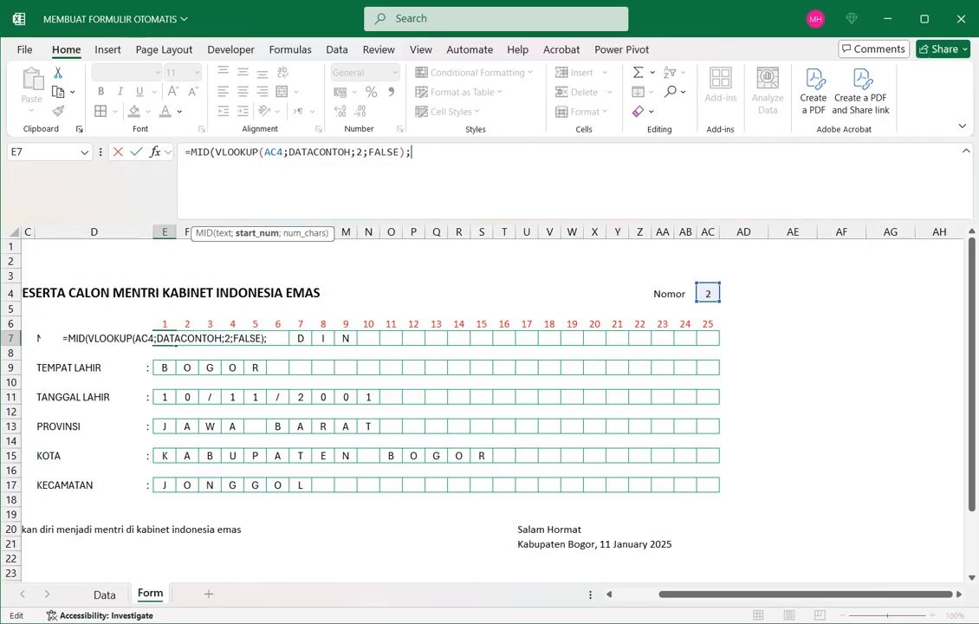
double_click(384, 152)
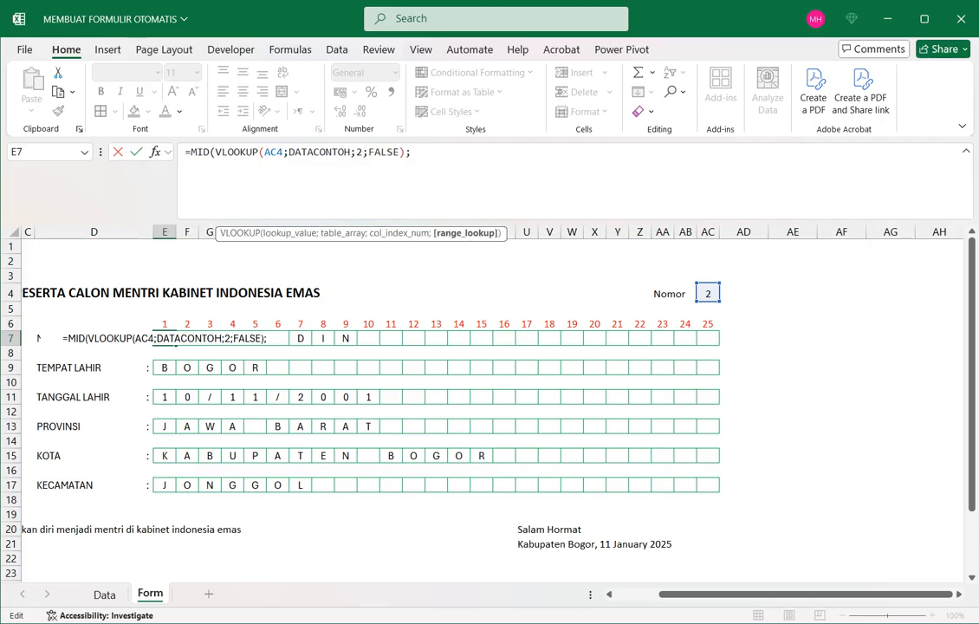
left_click(413, 153)
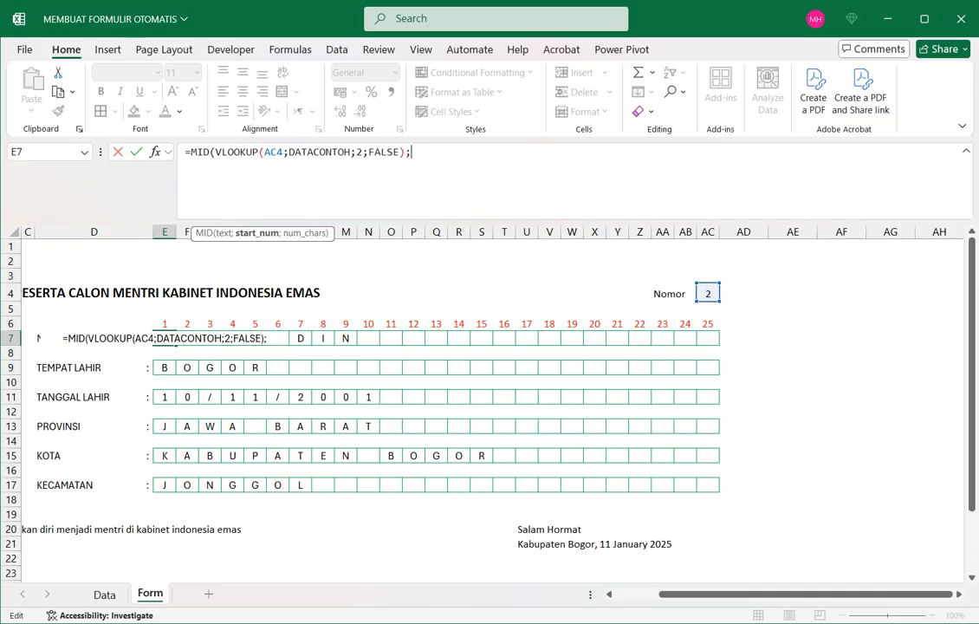
left_click(165, 324)
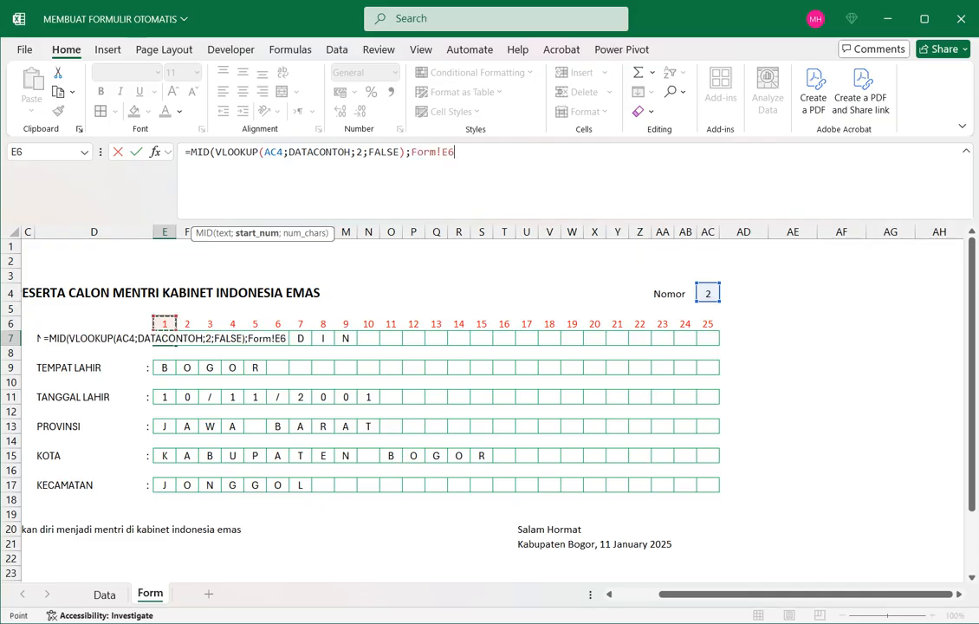
type(";")
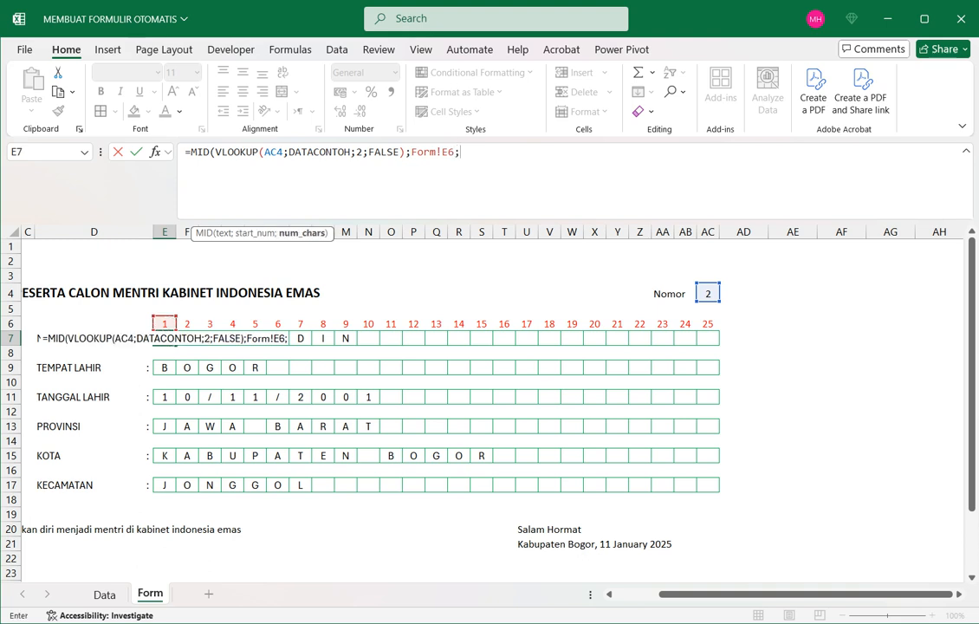
type("1")
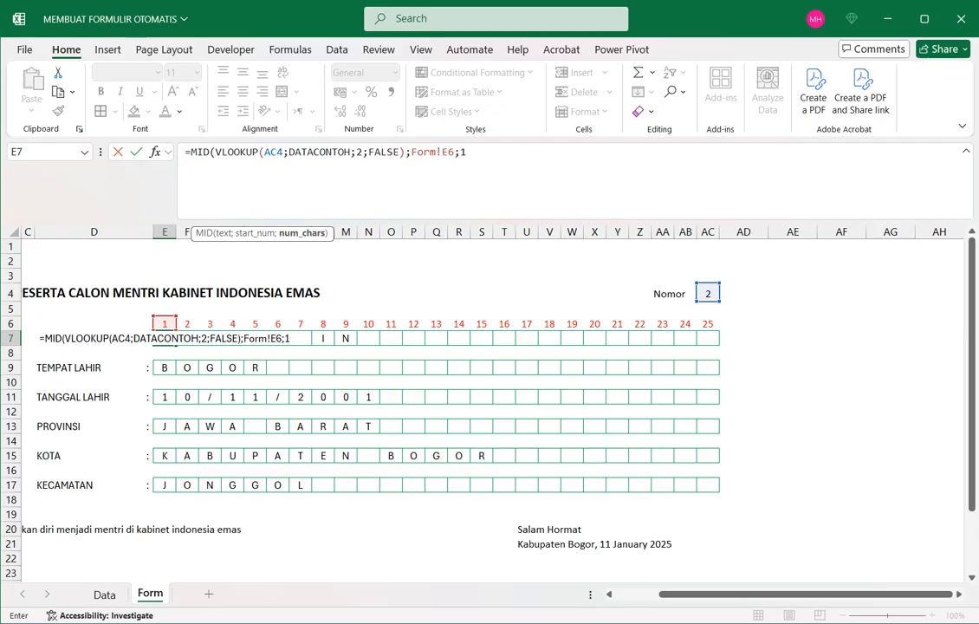
type(")")
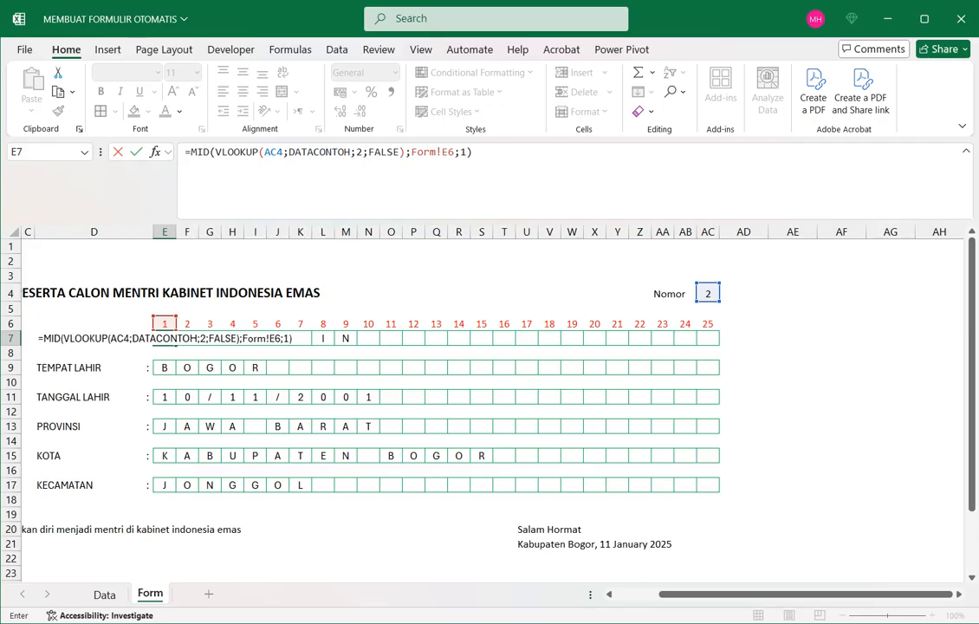
Step: Commit E7's formula so it shows S, and clear name boxes F7:AC7
key("Return")
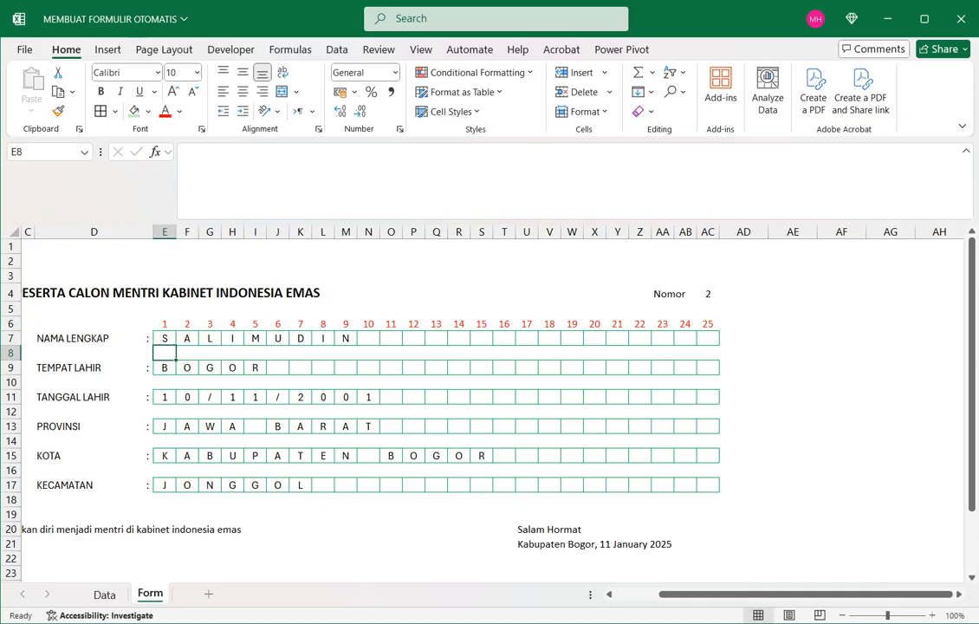
left_click(165, 339)
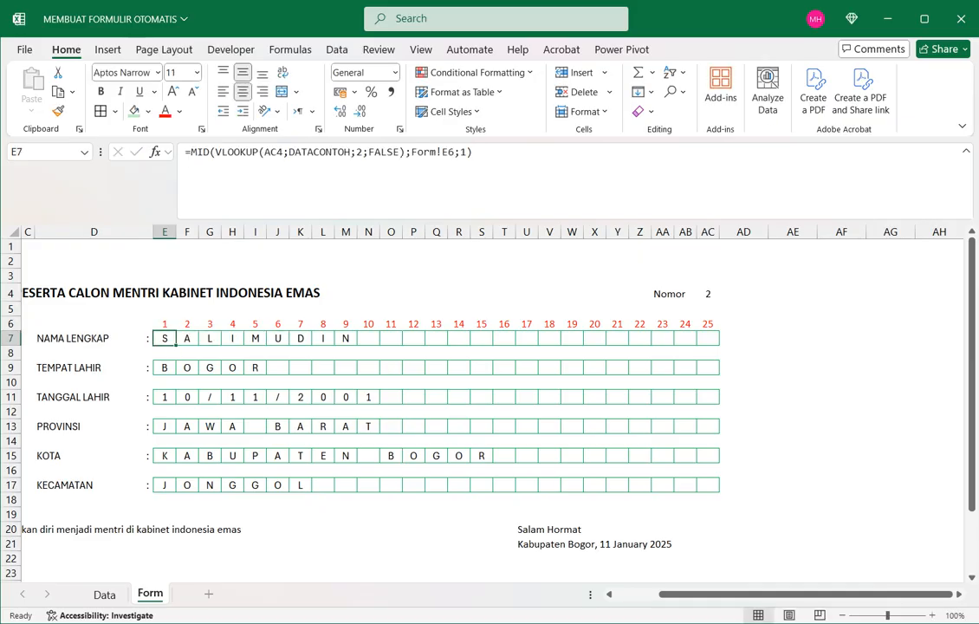
left_click_drag(187, 339, 708, 339)
key("Delete")
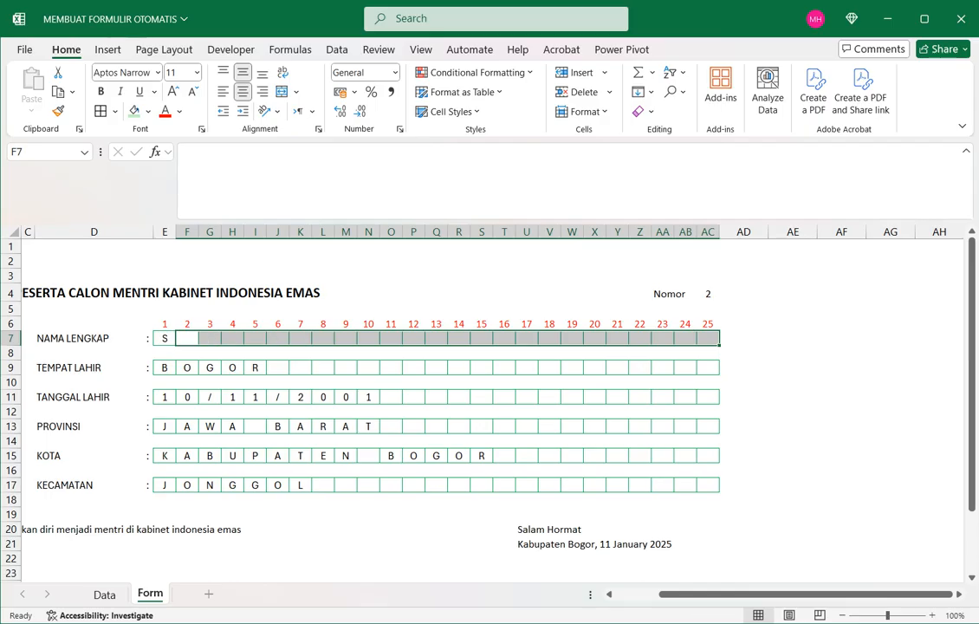
Step: Clear all the letter boxes in E9:AC17 below the name row
left_click(165, 324)
left_click_drag(165, 368, 663, 486)
key("shift+Right")
key("shift+Right")
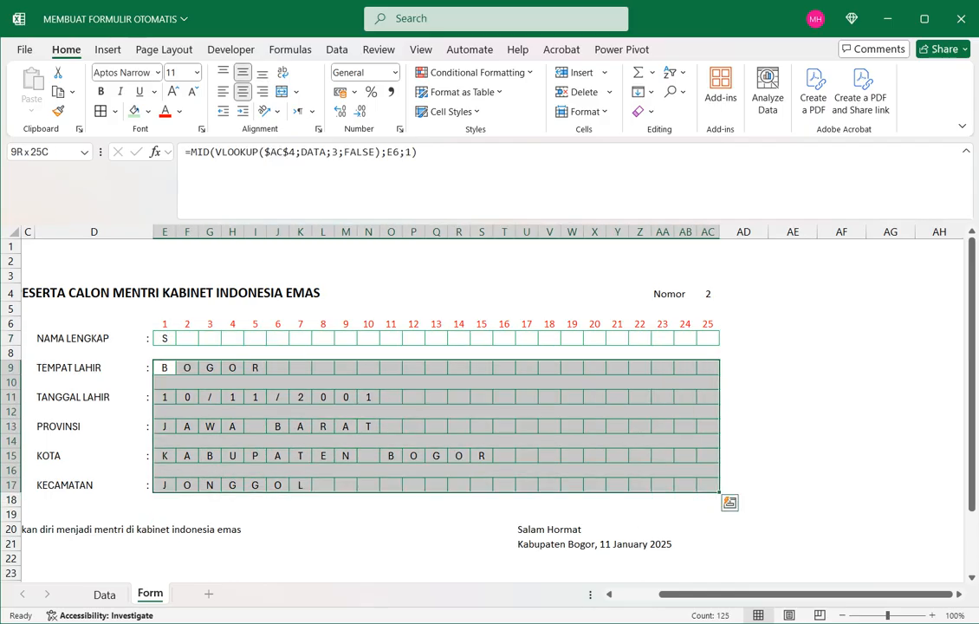
key("Delete")
left_click(165, 339)
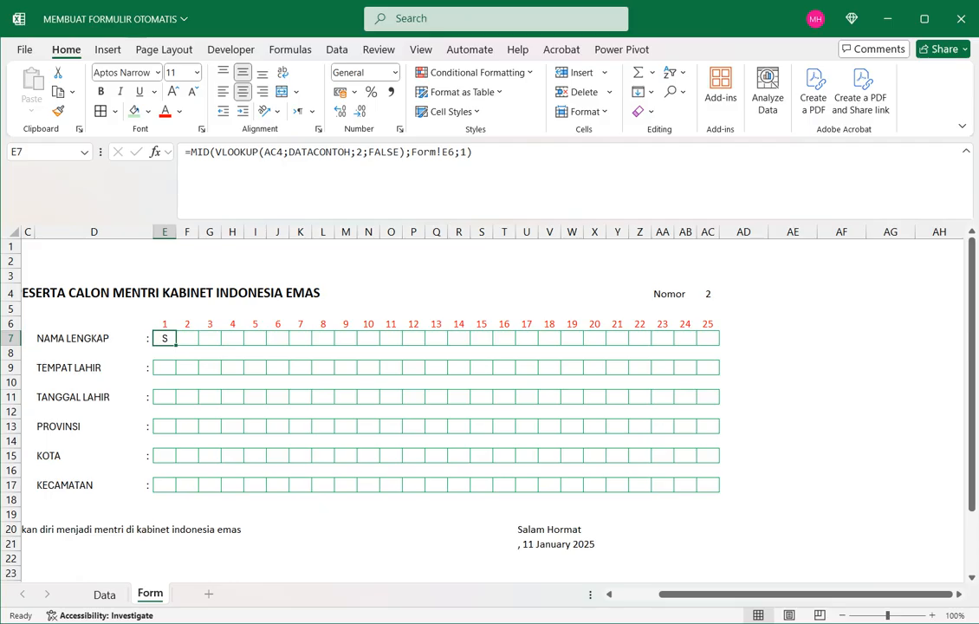
double_click(273, 152)
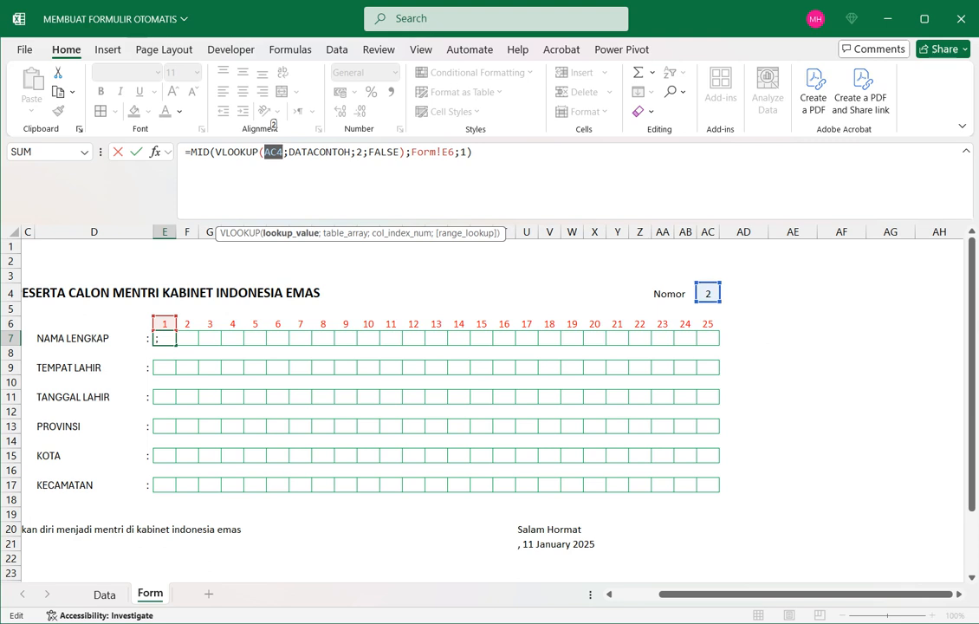
key("Return")
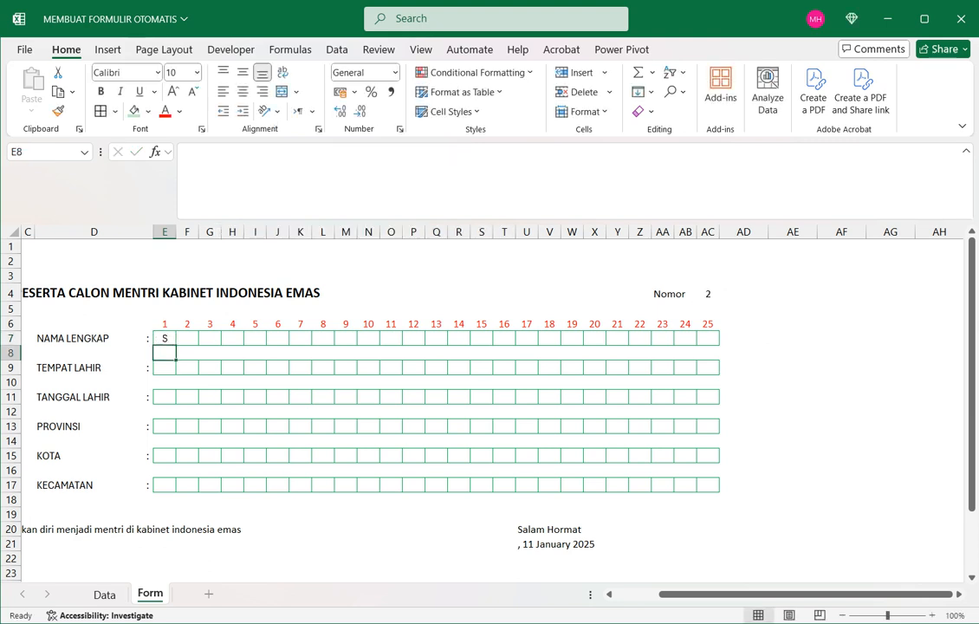
left_click(165, 338)
left_click_drag(175, 346, 314, 348)
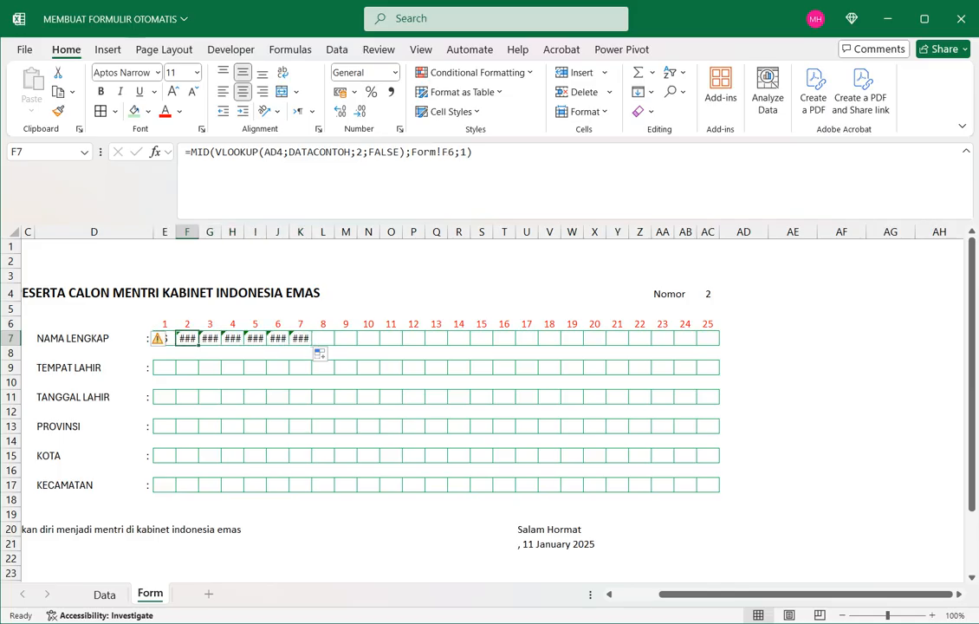
double_click(187, 338)
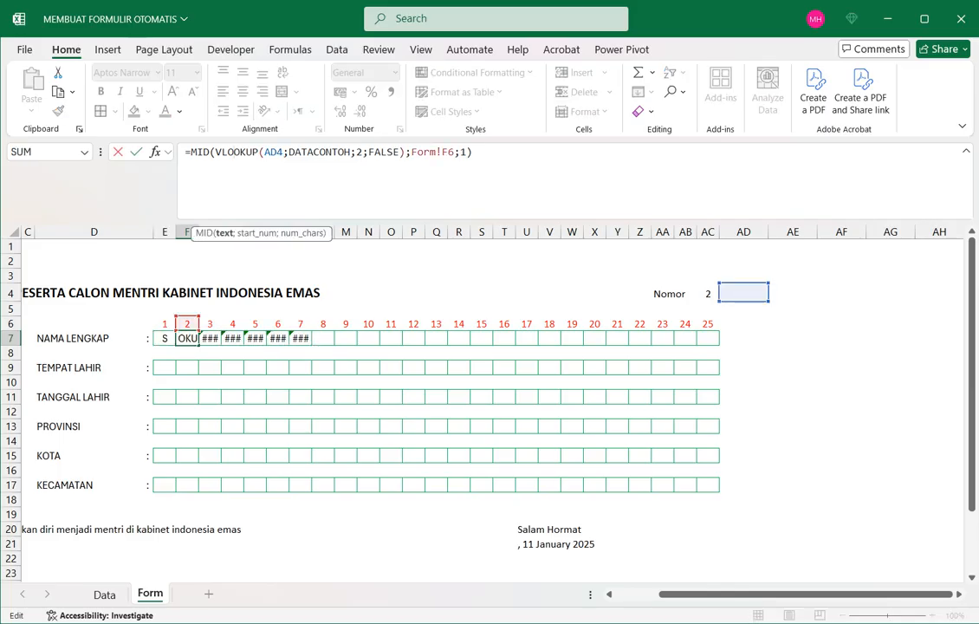
key("Return")
left_click(209, 338)
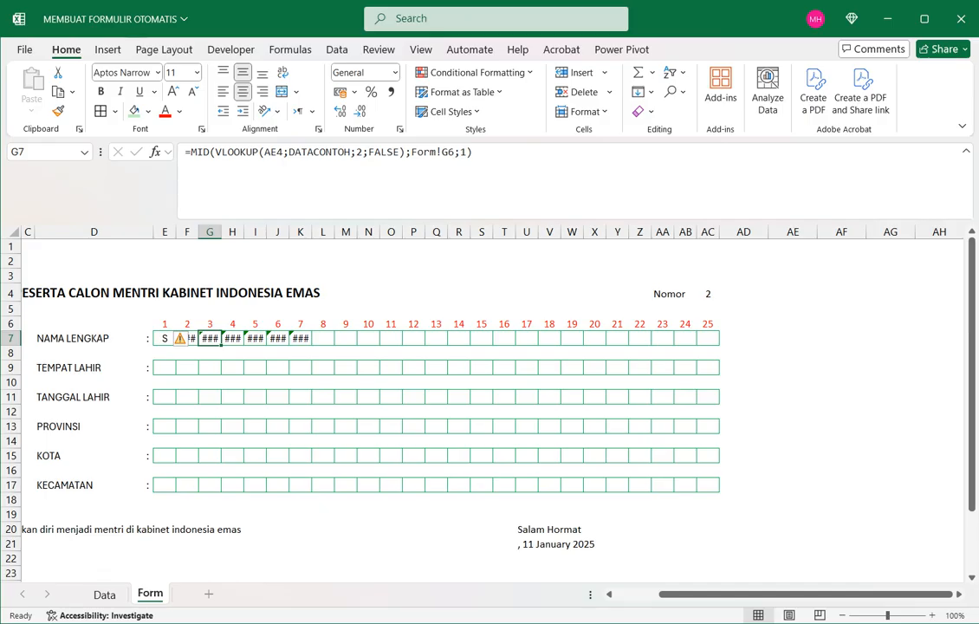
left_click(331, 152)
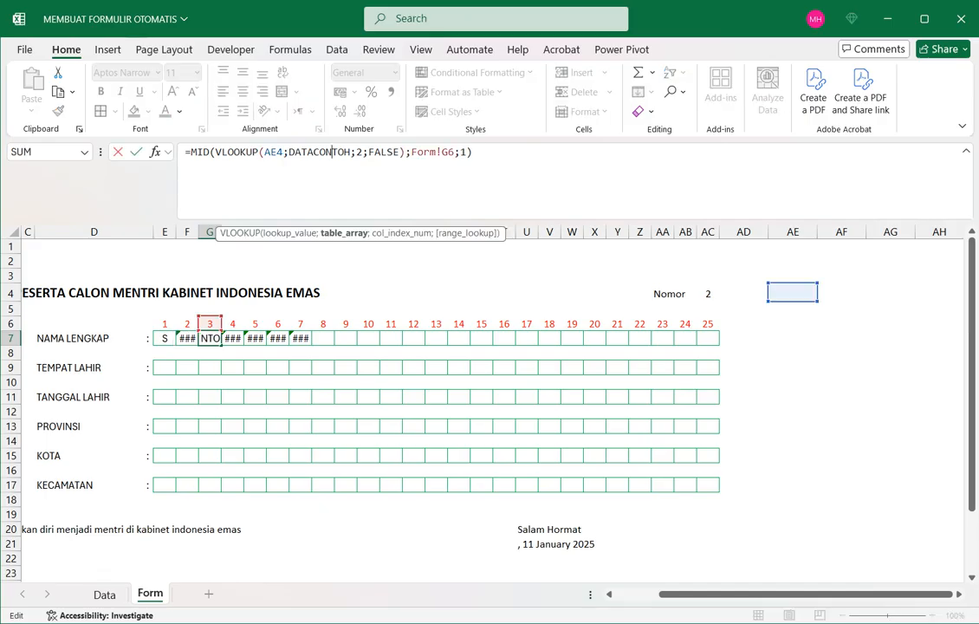
key("Return")
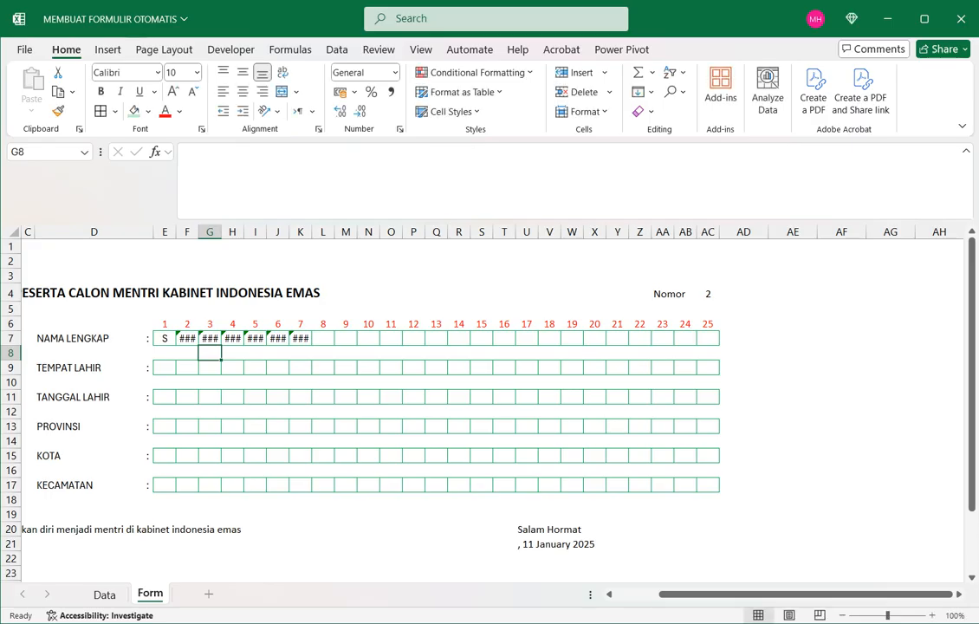
left_click_drag(186, 338, 708, 338)
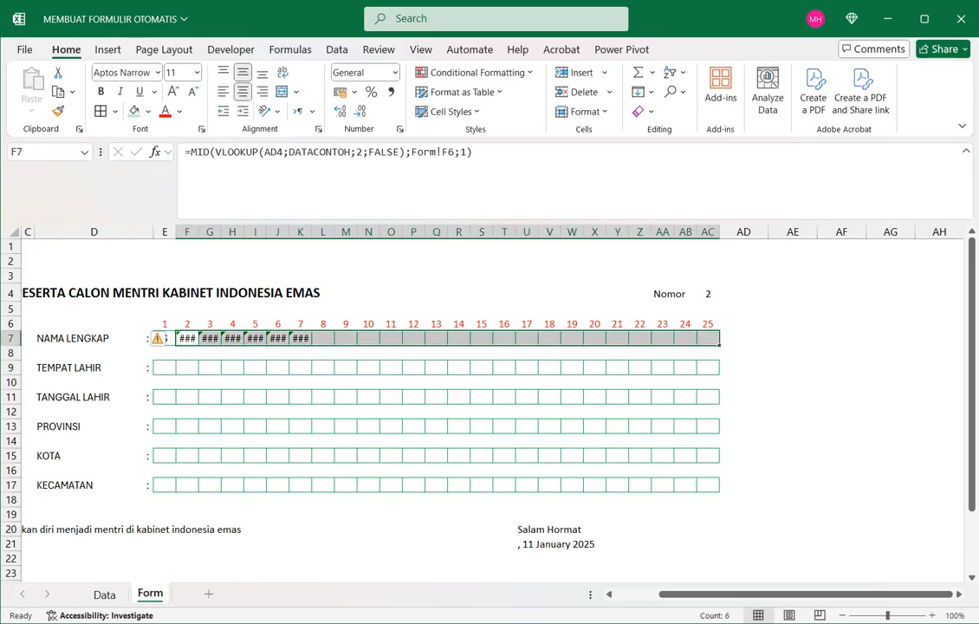
key("Delete")
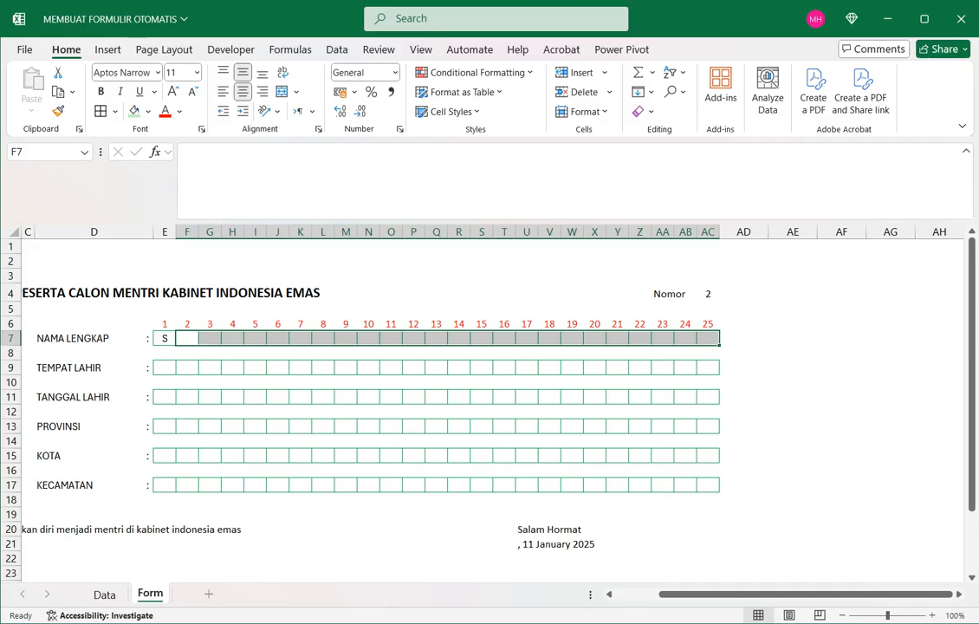
Step: Make E7's record reference $AC$4 and fill the name formula across to AC7
left_click(165, 338)
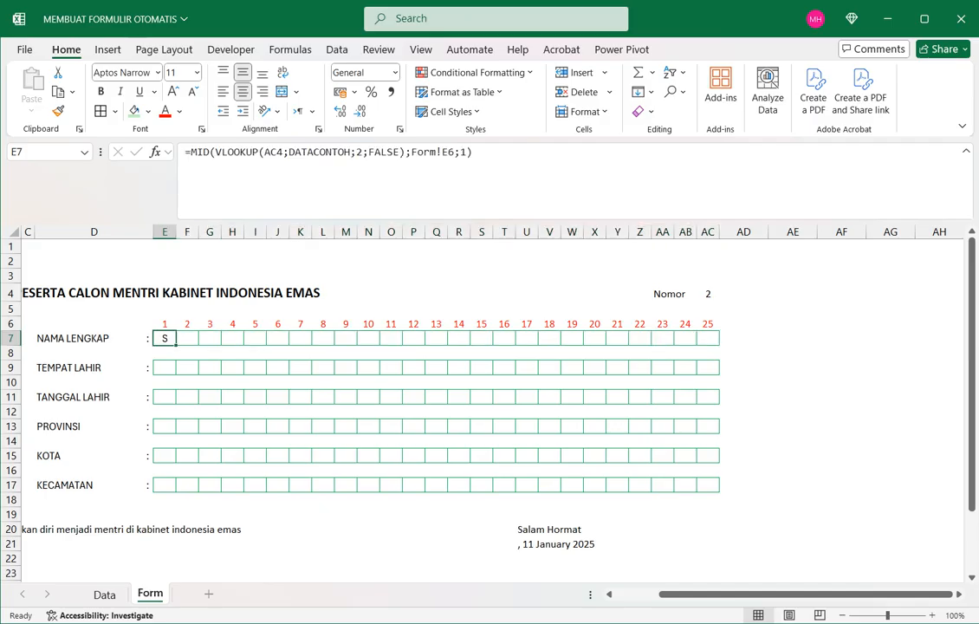
double_click(273, 152)
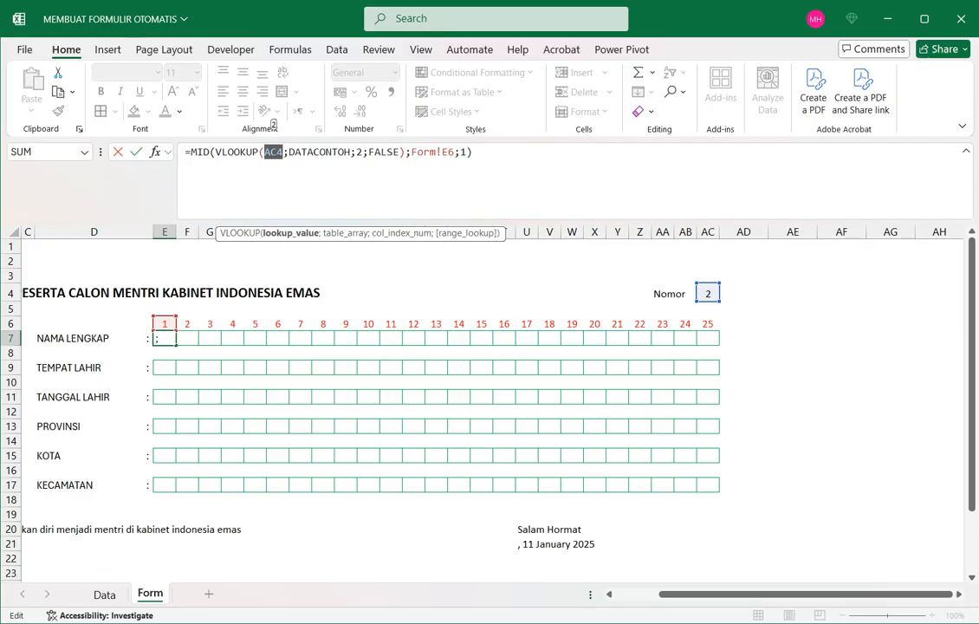
key("F4")
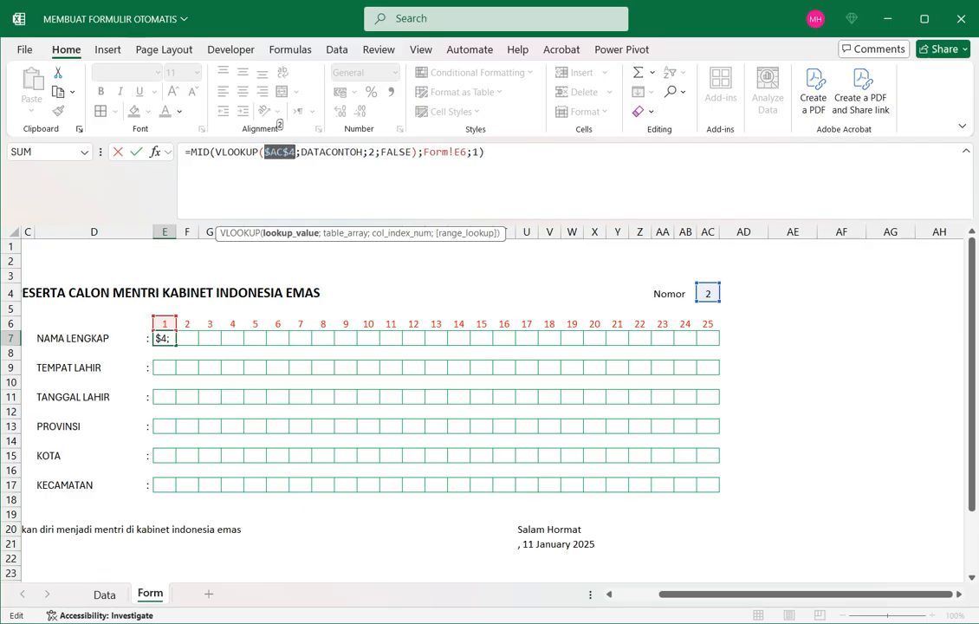
key("Return")
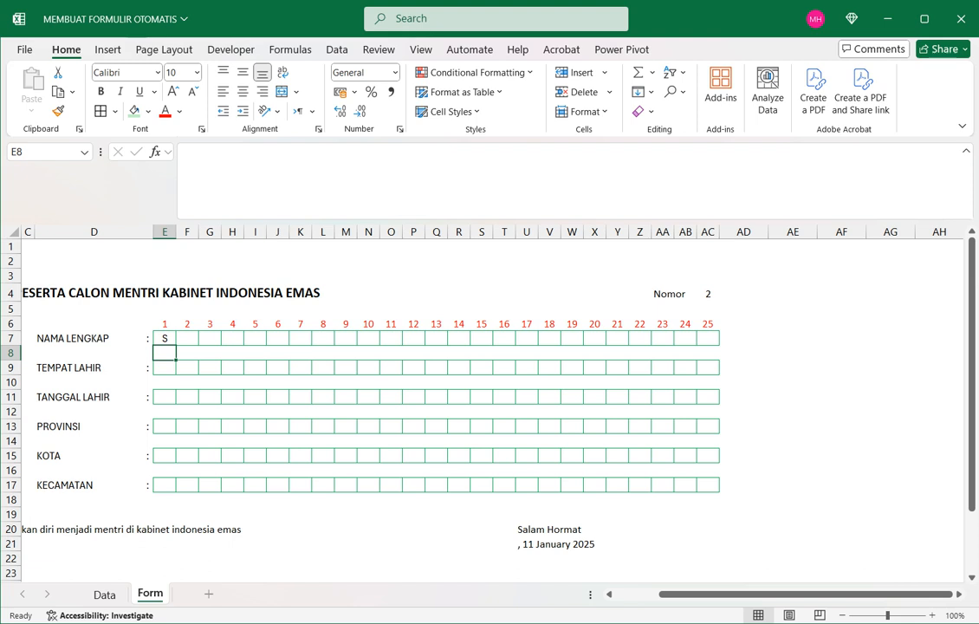
left_click(165, 339)
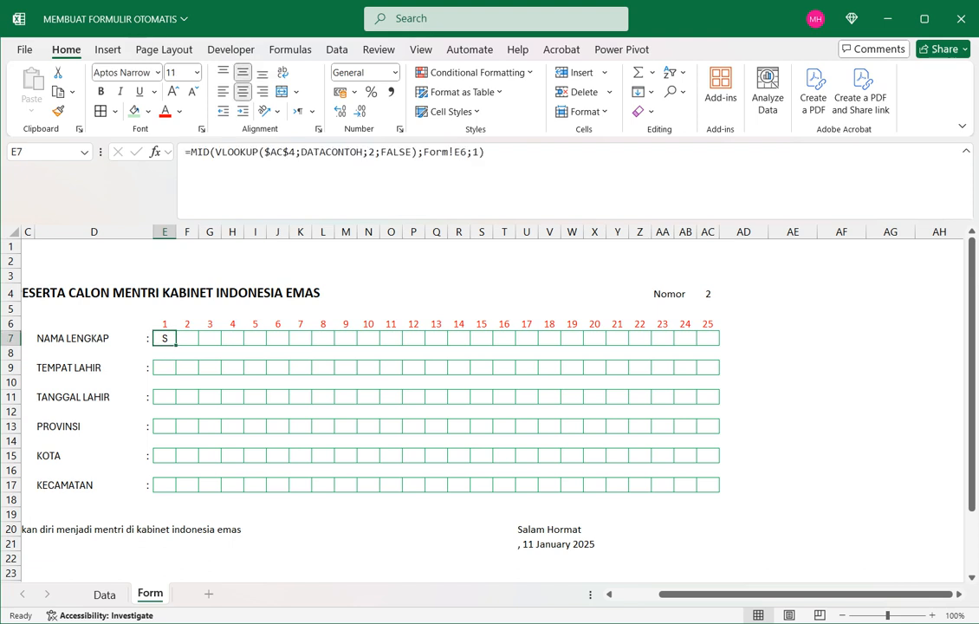
left_click_drag(176, 345, 718, 345)
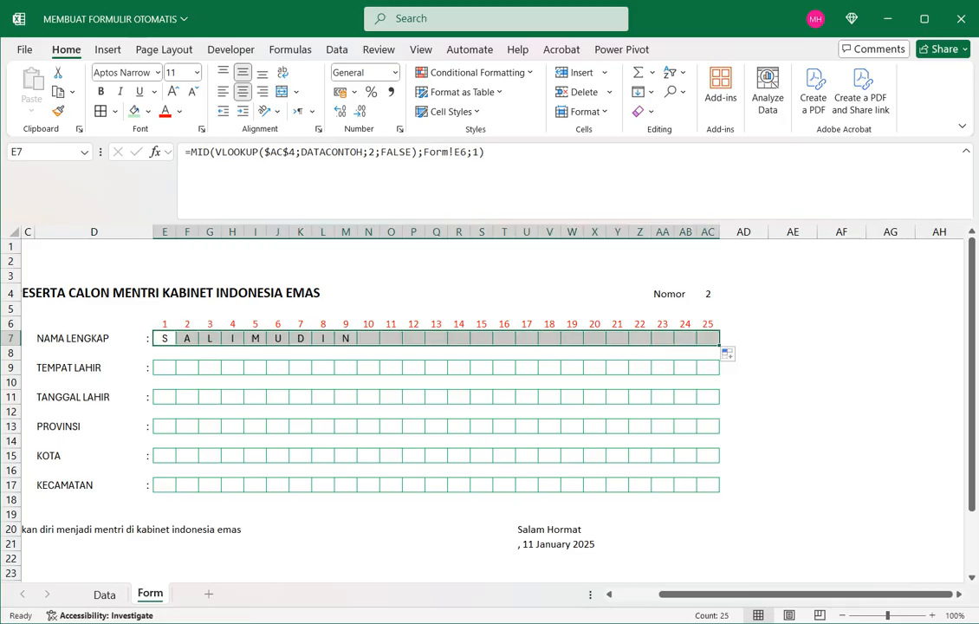
Step: Change the Nomor value in AC4 from 2 to 4
left_click(708, 293)
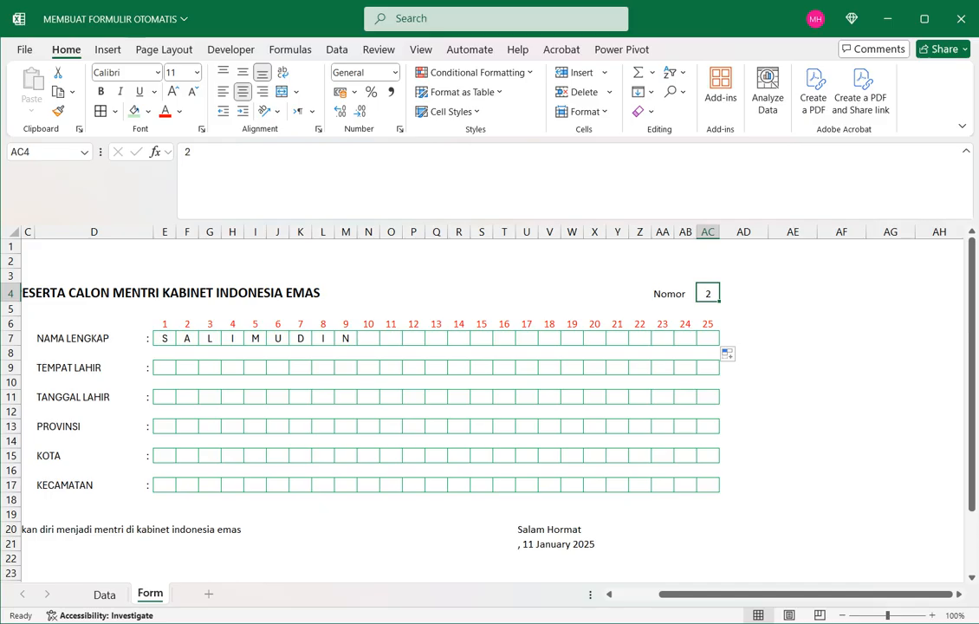
type("4")
key("Return")
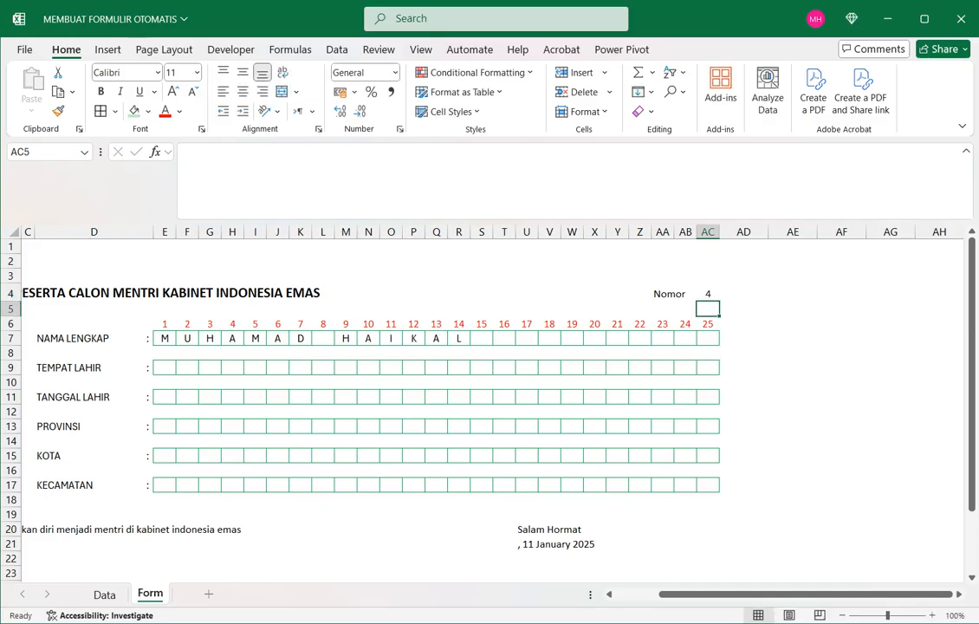
left_click(165, 367)
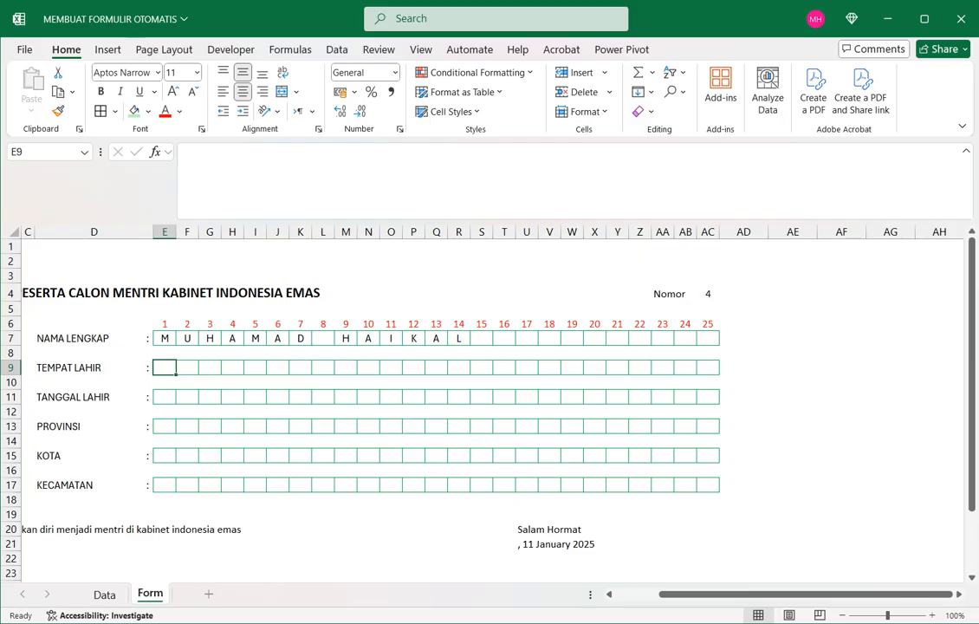
Step: Copy E7's name formula text and paste it into the first birthplace box E9
left_click(165, 339)
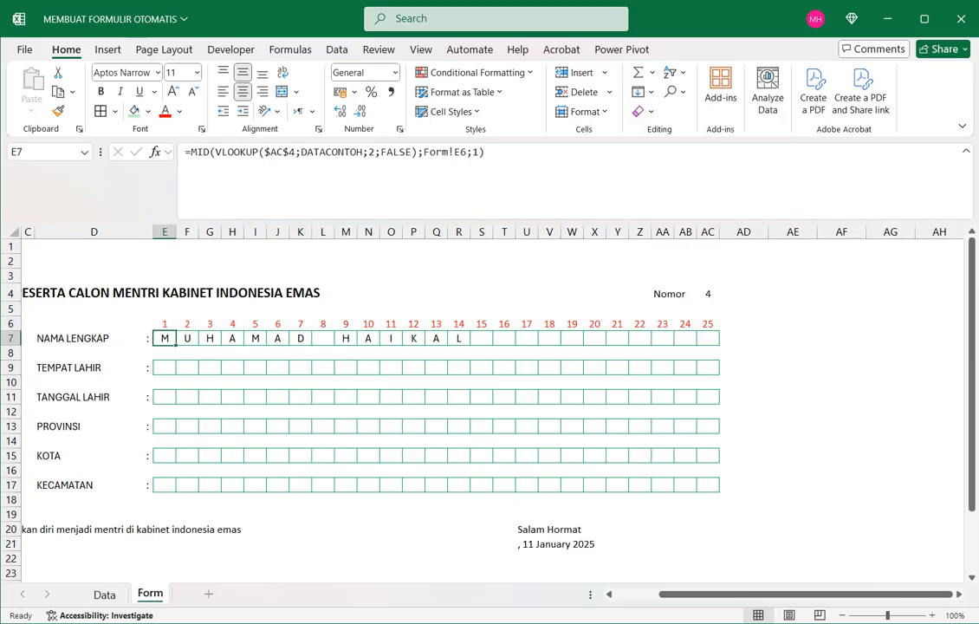
left_click_drag(487, 153, 191, 153)
key("ctrl+c")
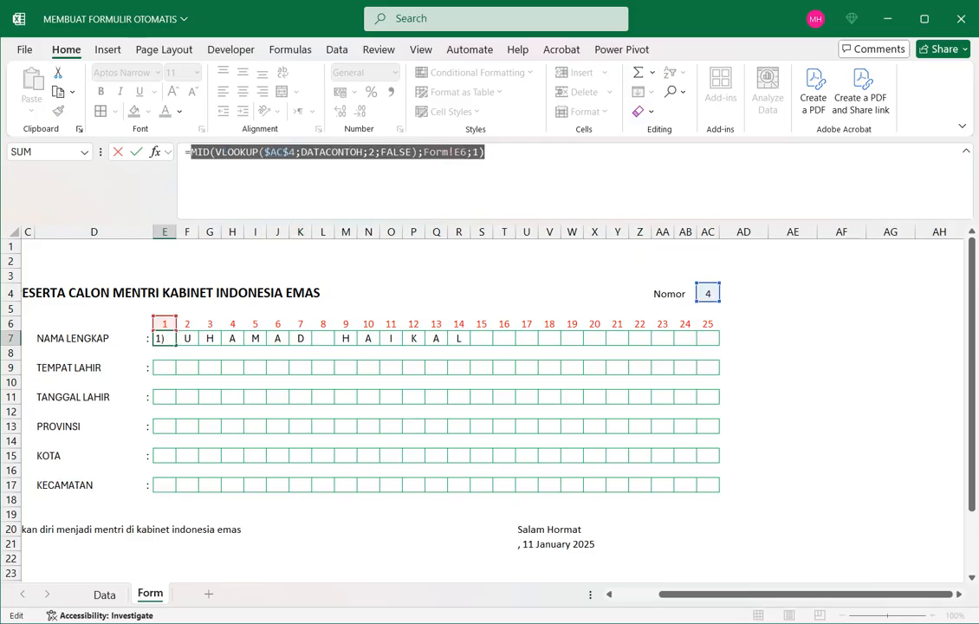
key("Return")
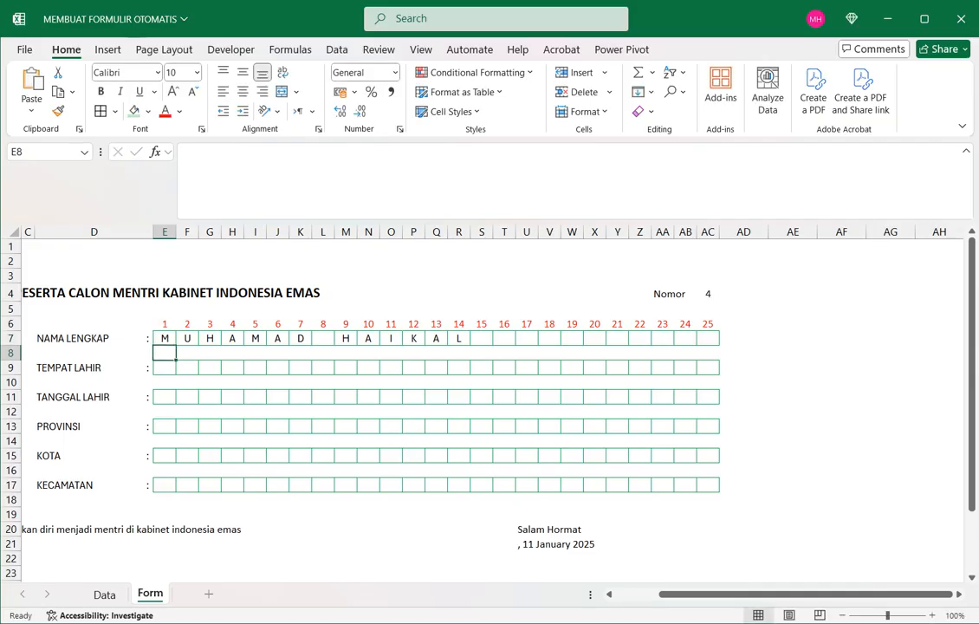
left_click(165, 367)
key("ctrl+v")
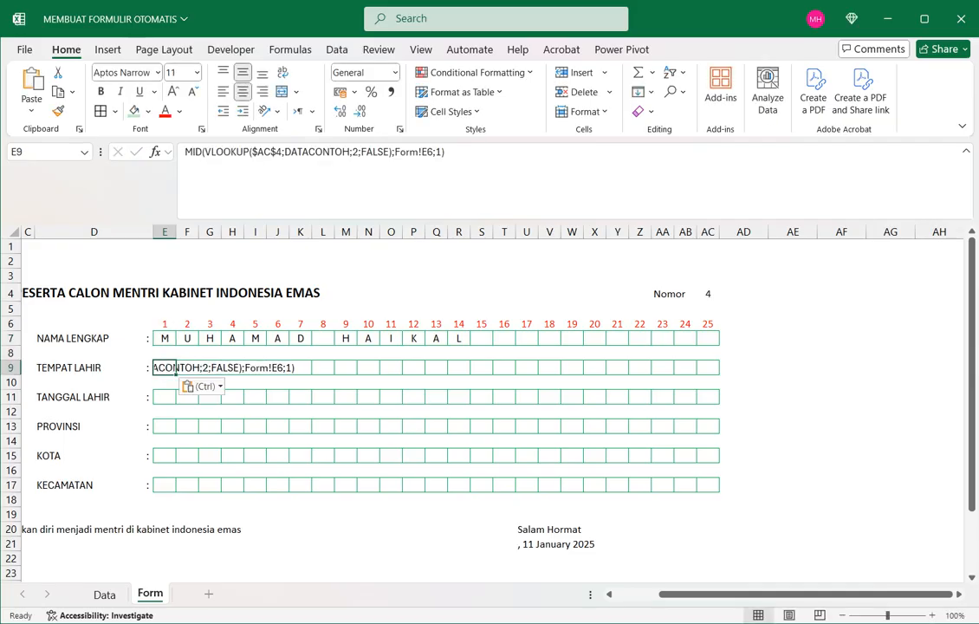
left_click(369, 368)
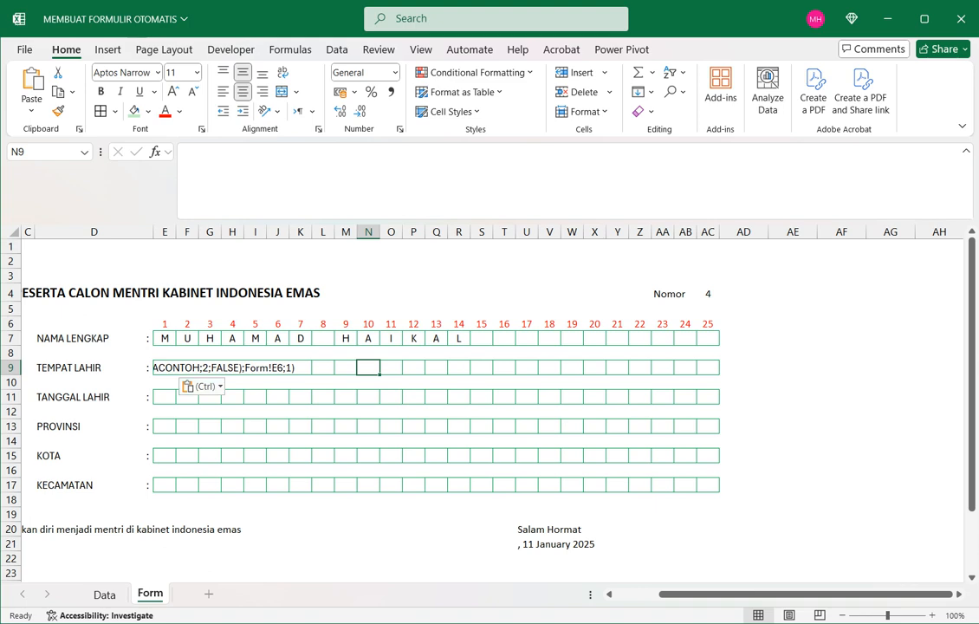
Step: Check record 2's birthplace BOGOR in the Data sheet's TEMPAT LAHIR column
key("ctrl+Page_Up")
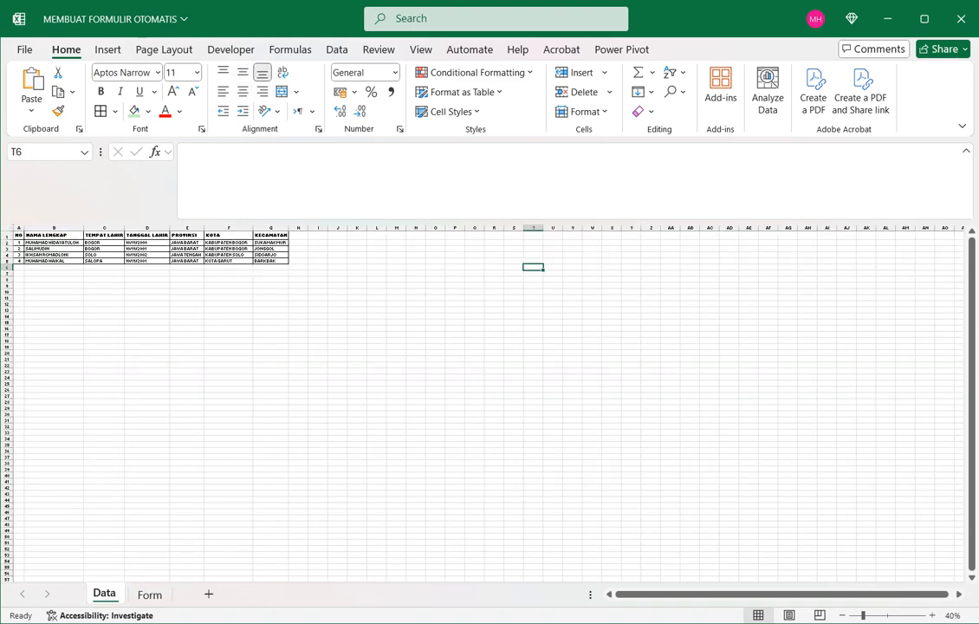
scroll(486, 403, "up", 3)
left_click_drag(794, 594, 724, 594)
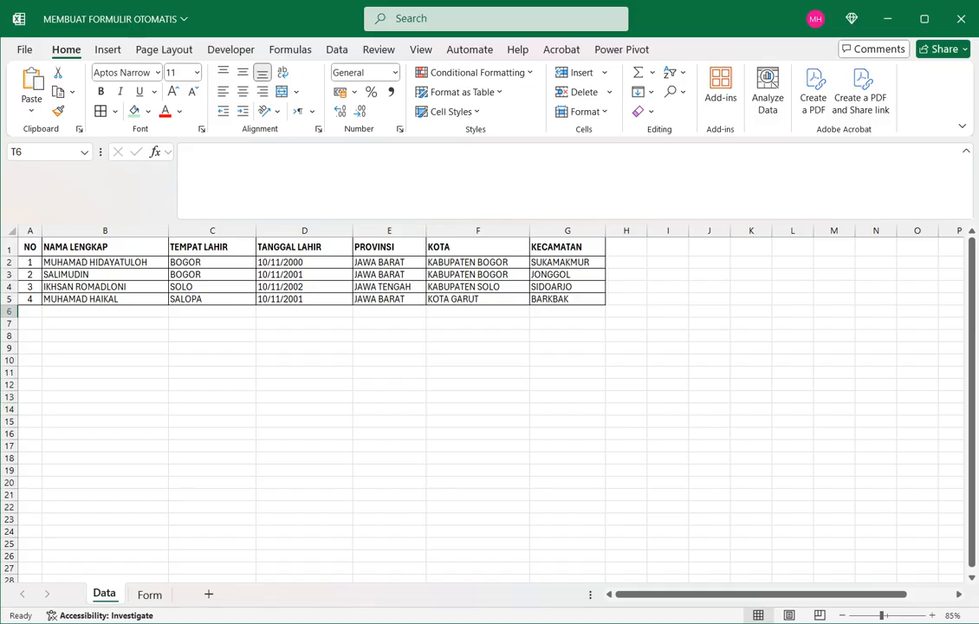
left_click(105, 275)
left_click(212, 275)
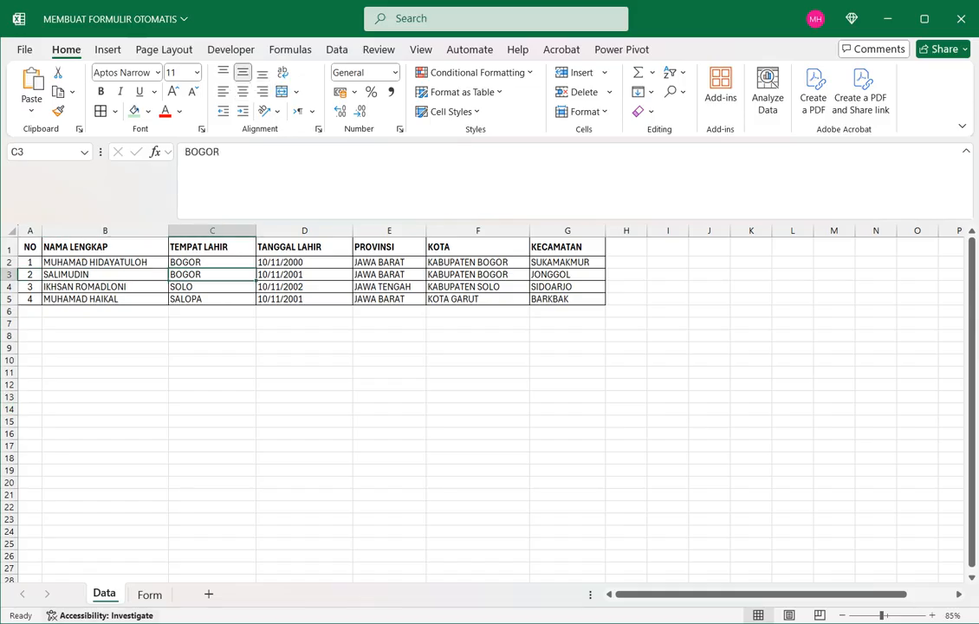
left_click(150, 594)
Step: Turn E9's text into a formula using column 3 and fill it across to AC9
left_click(165, 368)
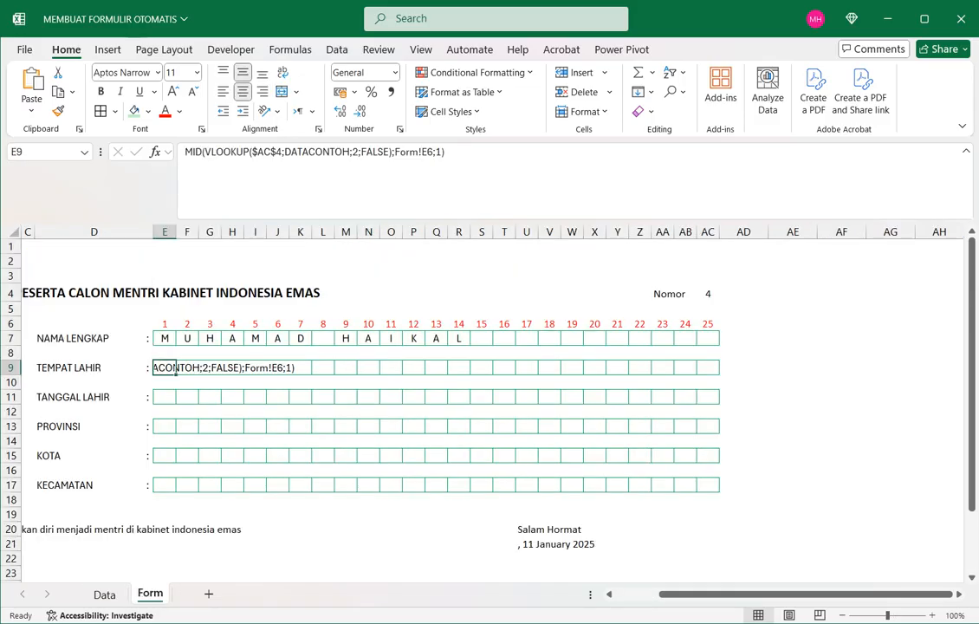
left_click(358, 151)
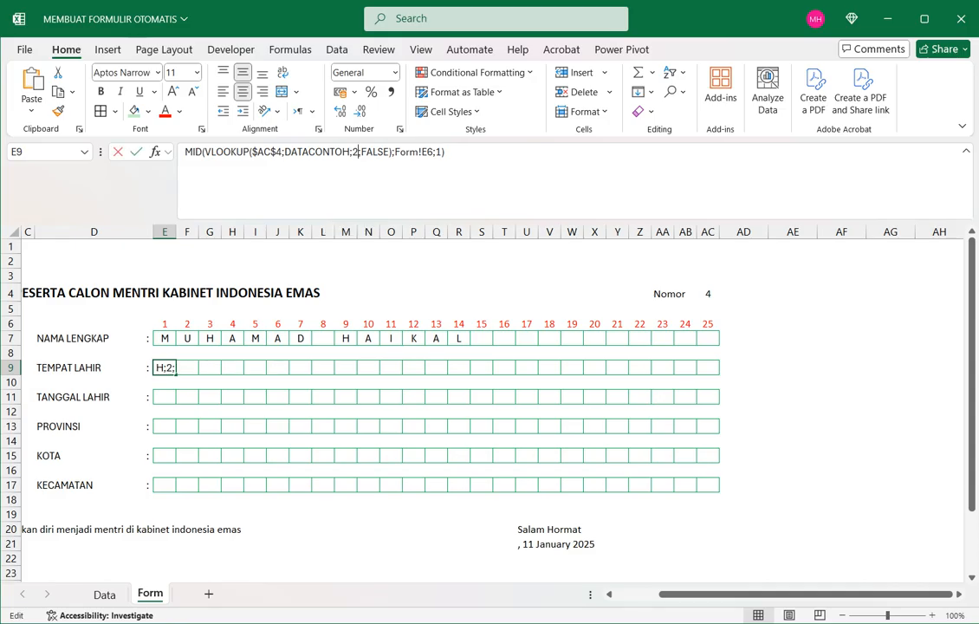
key("BackSpace")
type("3")
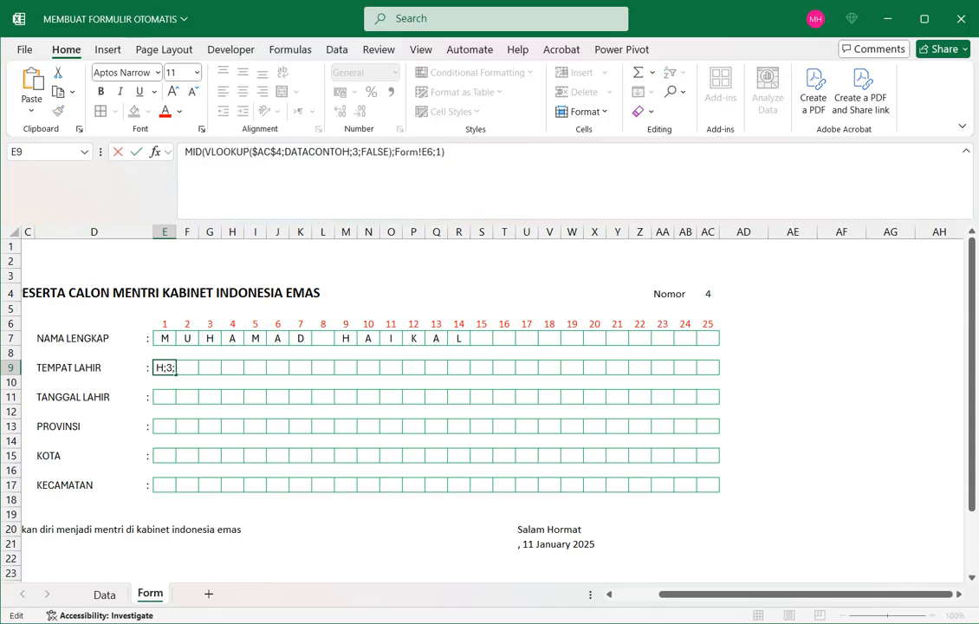
left_click(186, 152)
type("=")
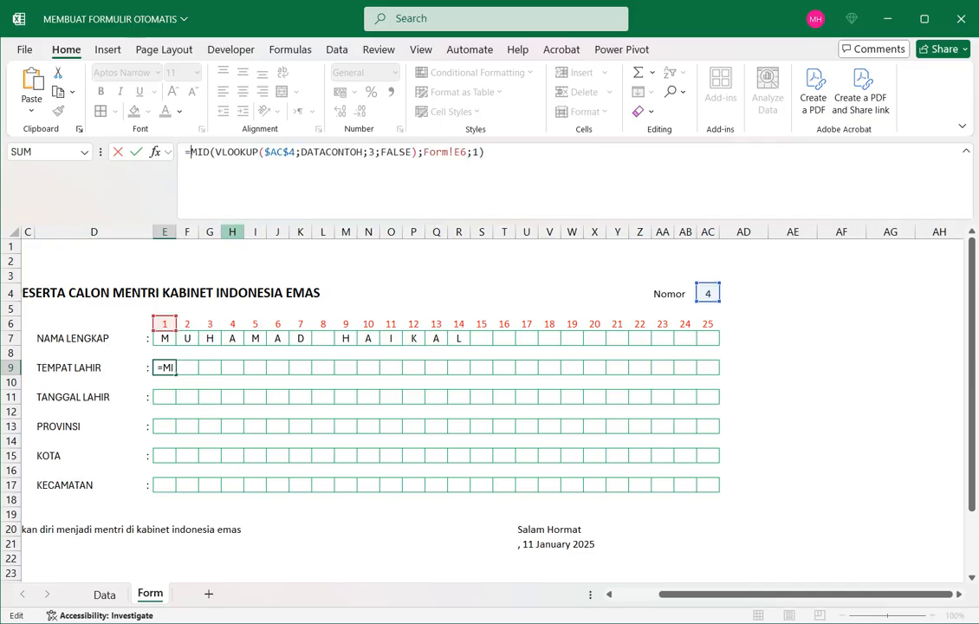
key("Return")
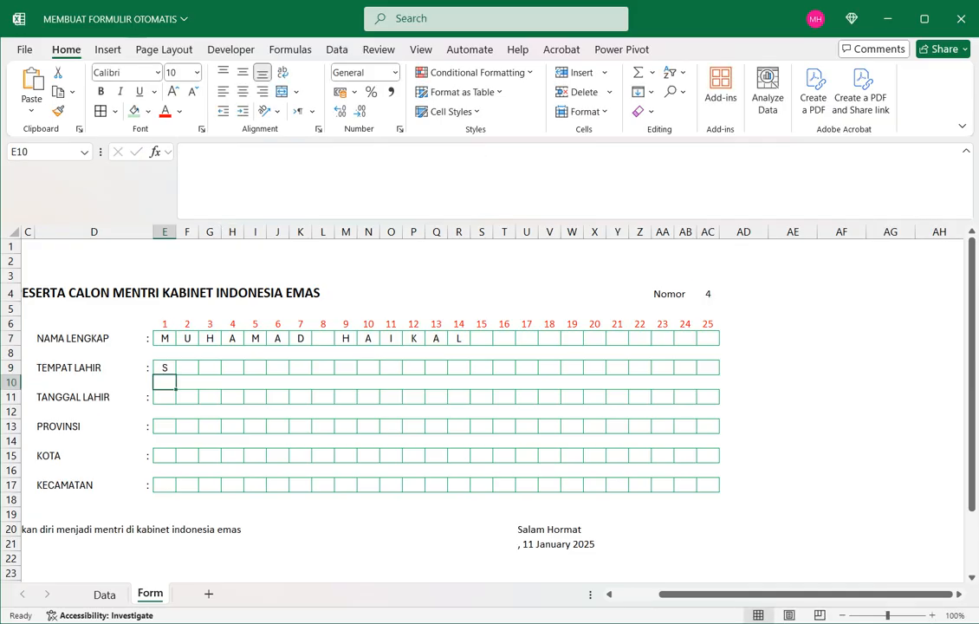
key("Up")
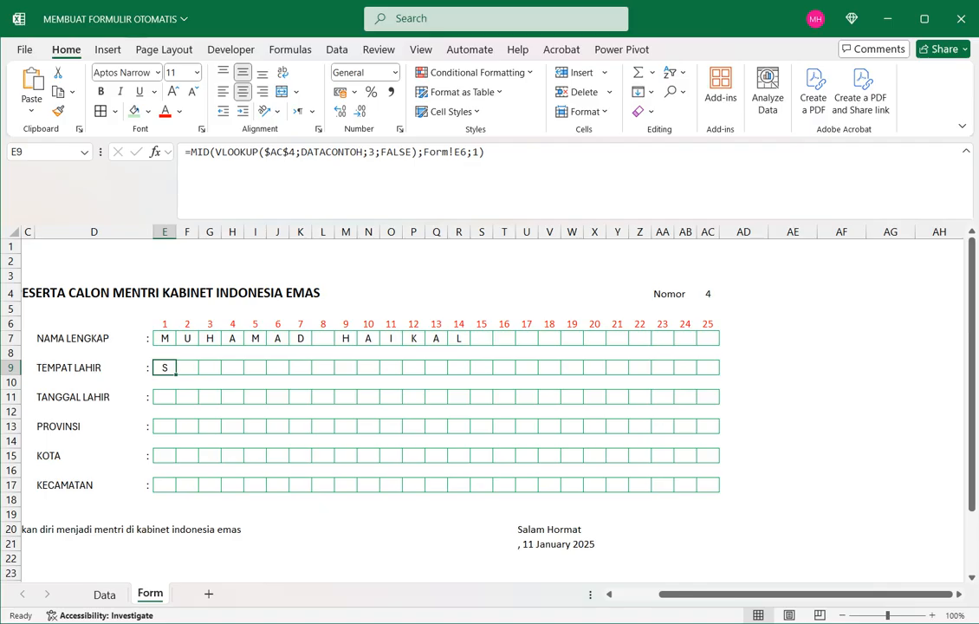
left_click_drag(176, 374, 720, 371)
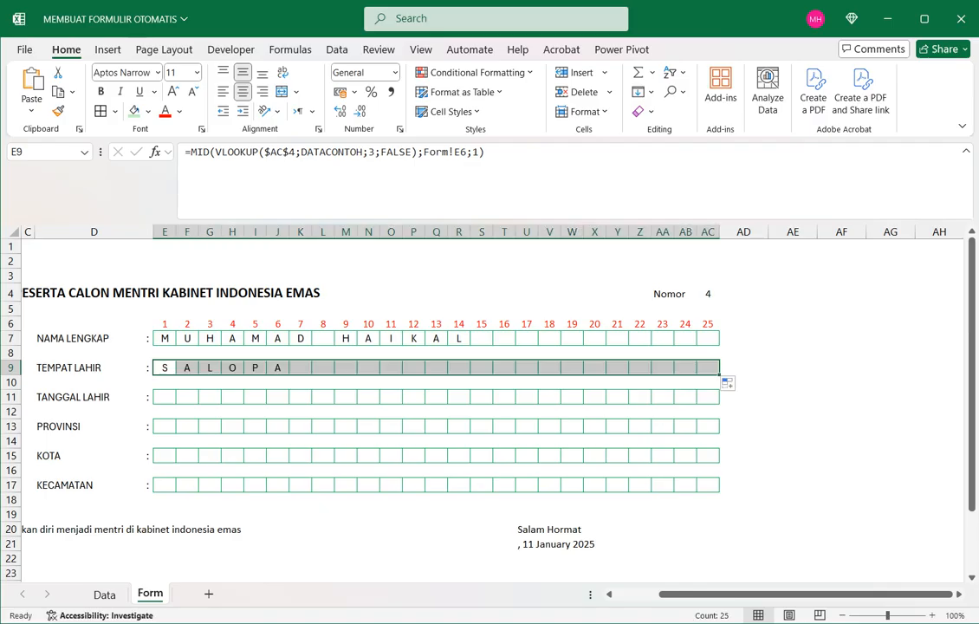
Step: Check the Data sheet records, then select E9's full formula text
left_click(104, 595)
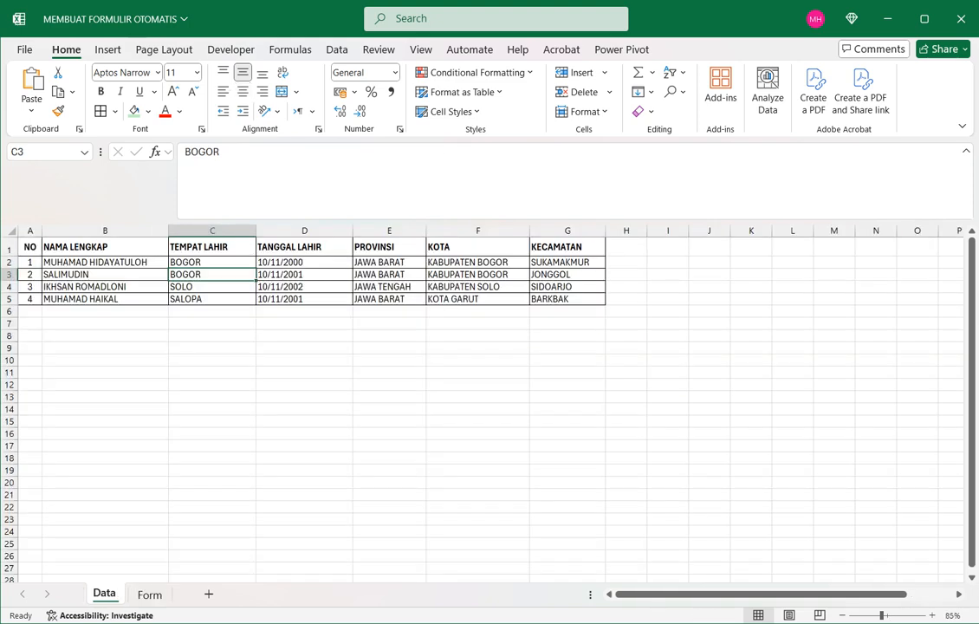
left_click(150, 595)
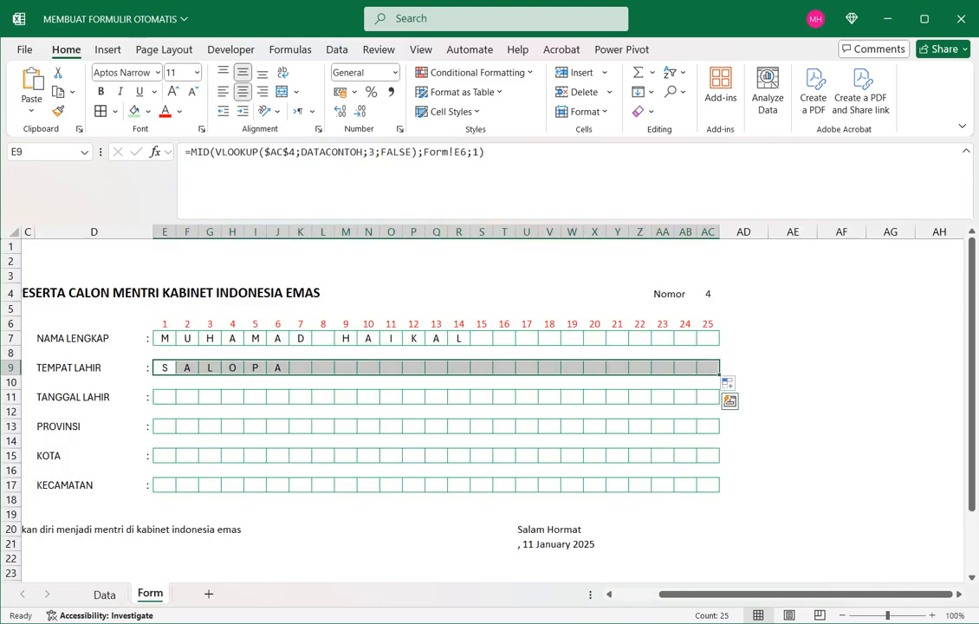
left_click(164, 367)
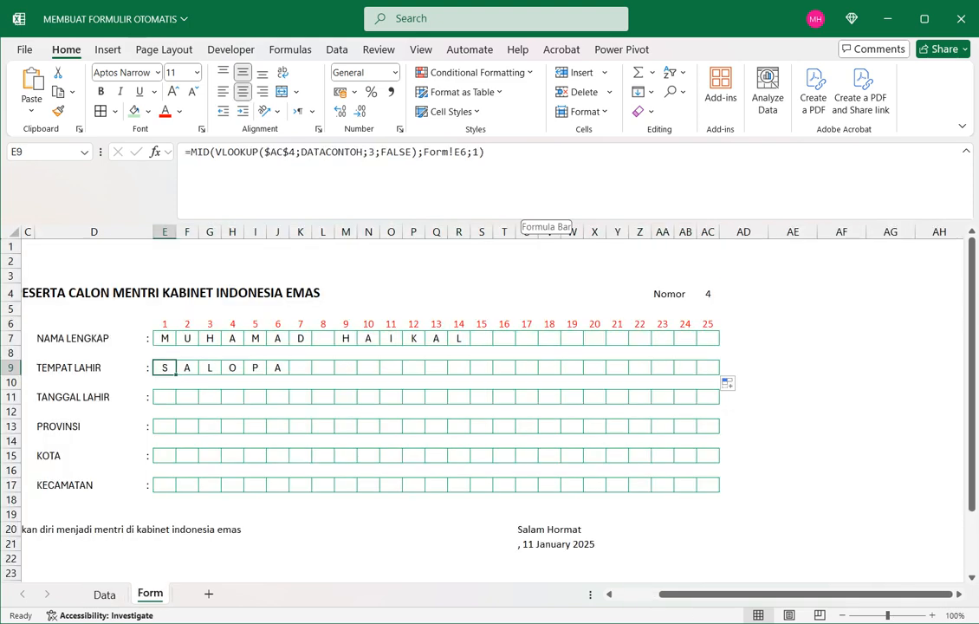
left_click_drag(520, 198, 183, 151)
key("ctrl+c")
Step: Paste the lookup formula into E11, the first TANGGAL LAHIR box
key("Return")
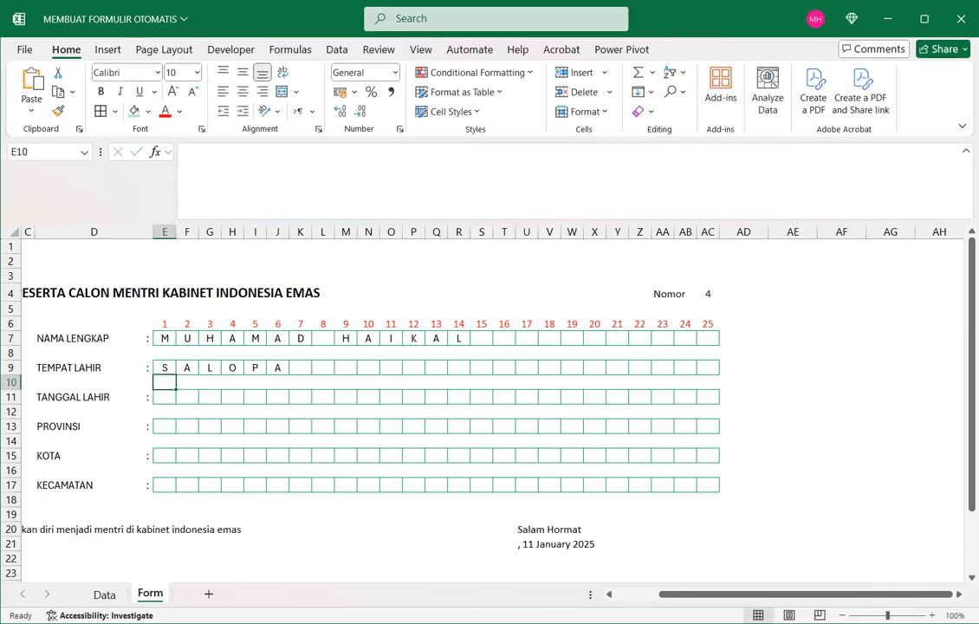
left_click(164, 397)
left_click(266, 111)
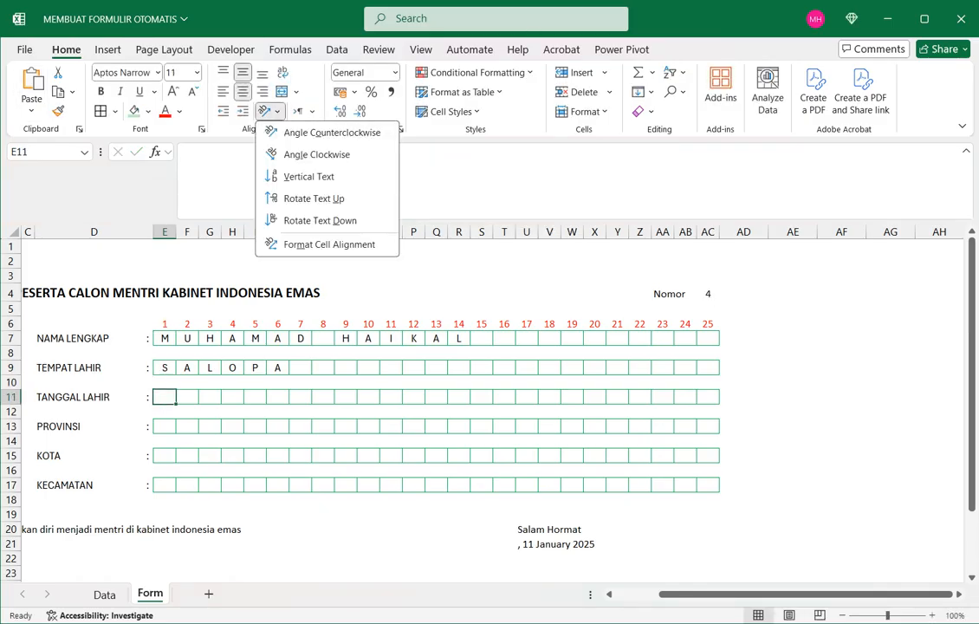
left_click(451, 182)
left_click(451, 182)
key("ctrl+v")
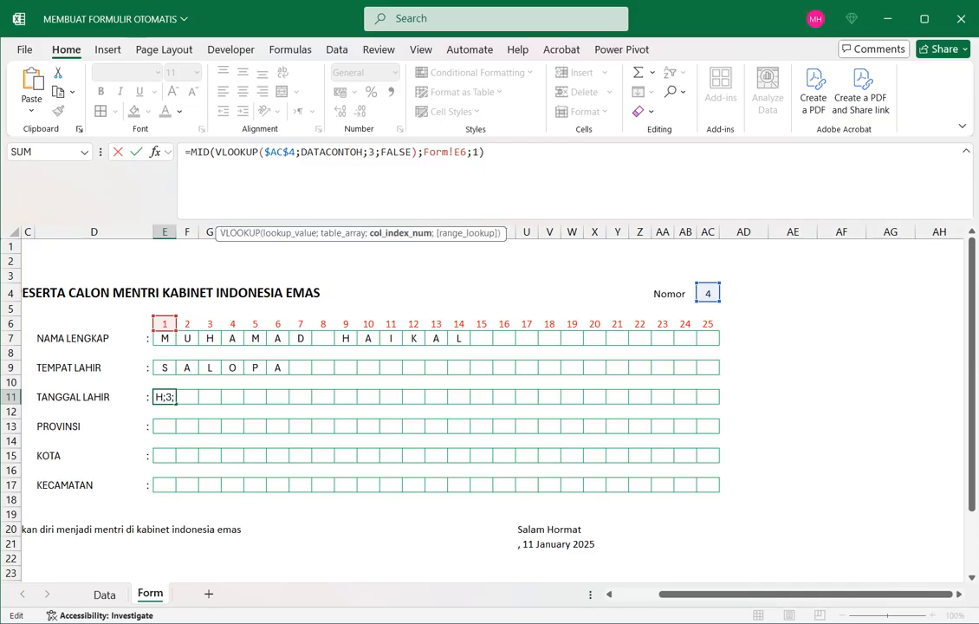
key("Return")
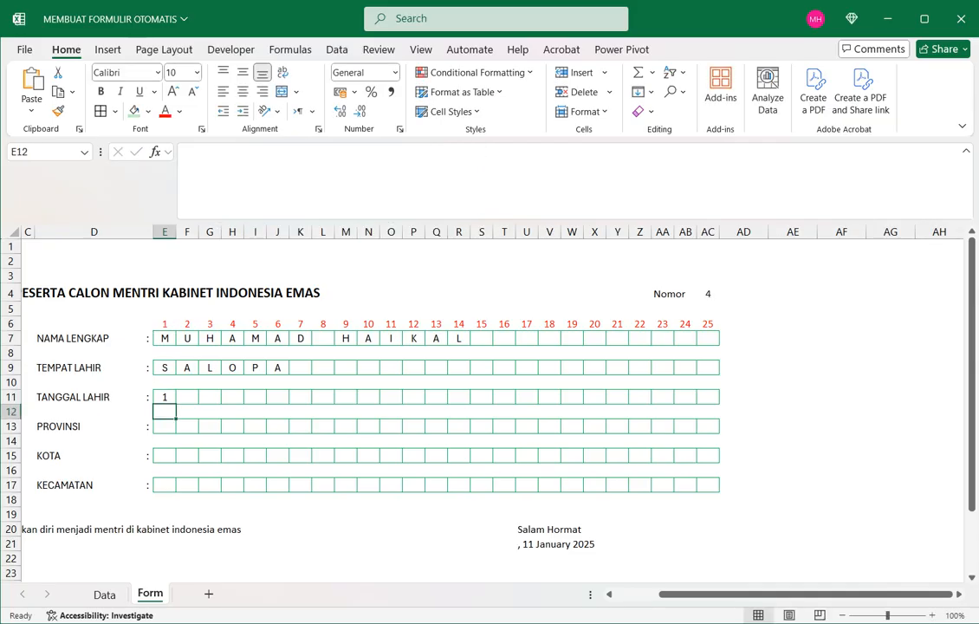
Step: Paste the lookup into E13 with column index 5, then re-confirm E11's formula
left_click(165, 426)
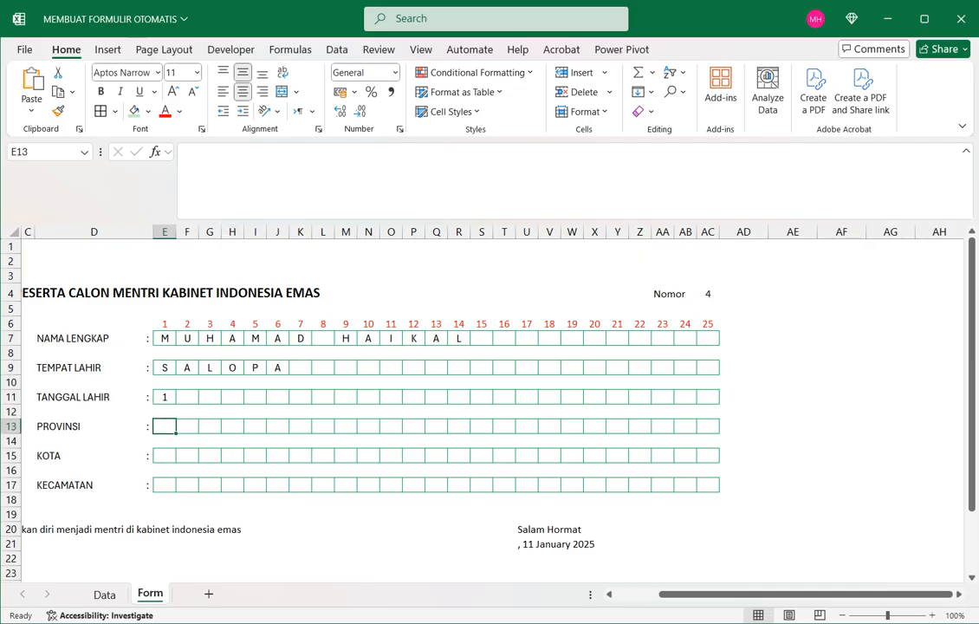
left_click(485, 152)
key("ctrl+v")
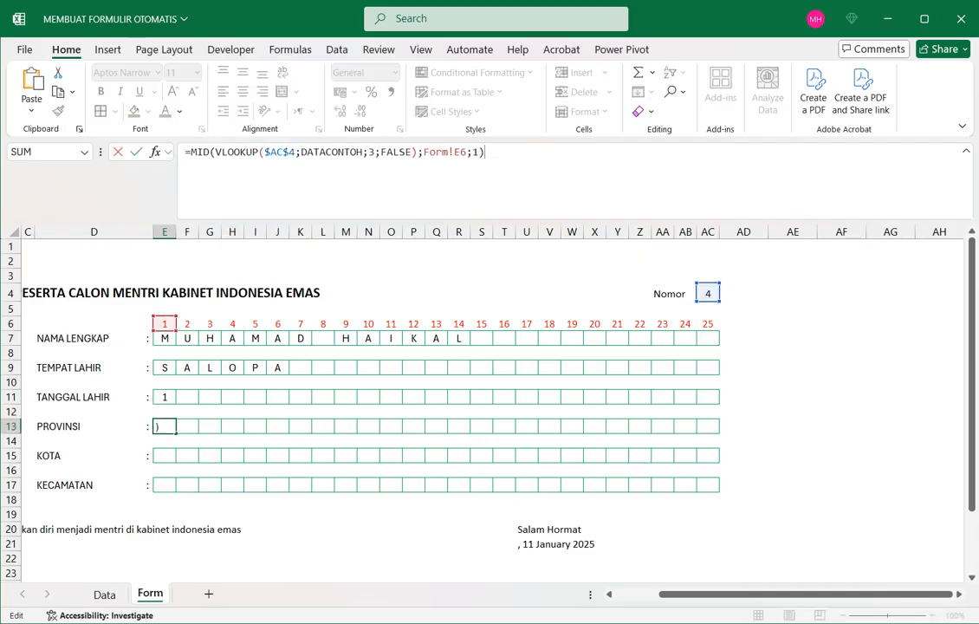
left_click(375, 152)
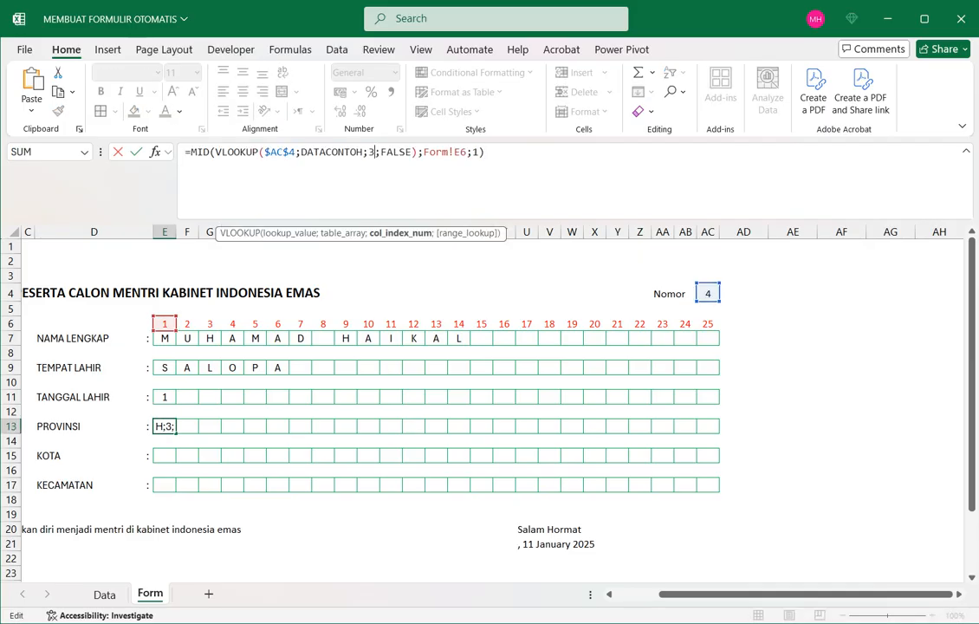
key("BackSpace")
type("5")
key("Return")
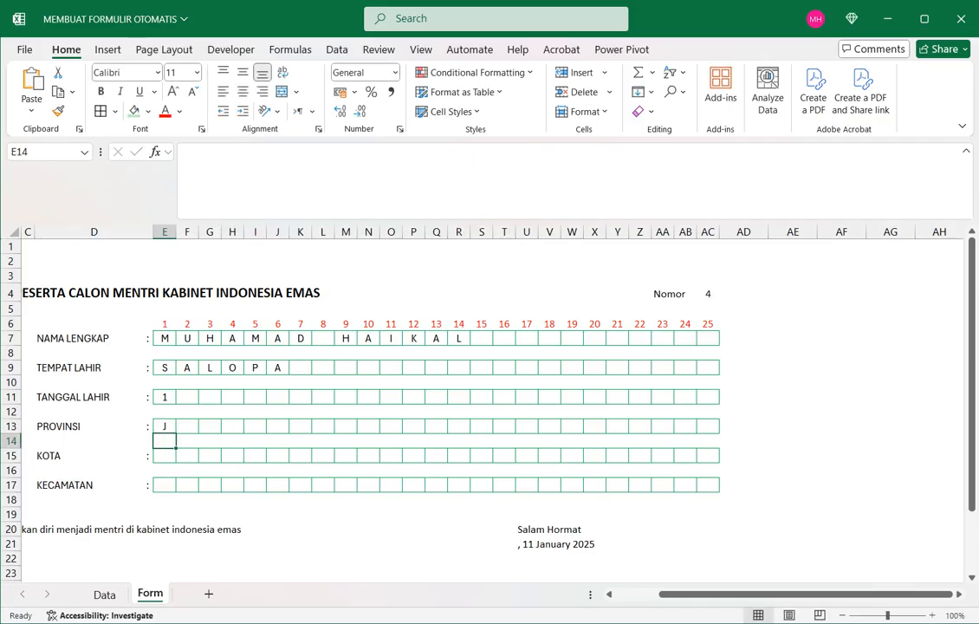
key("Down")
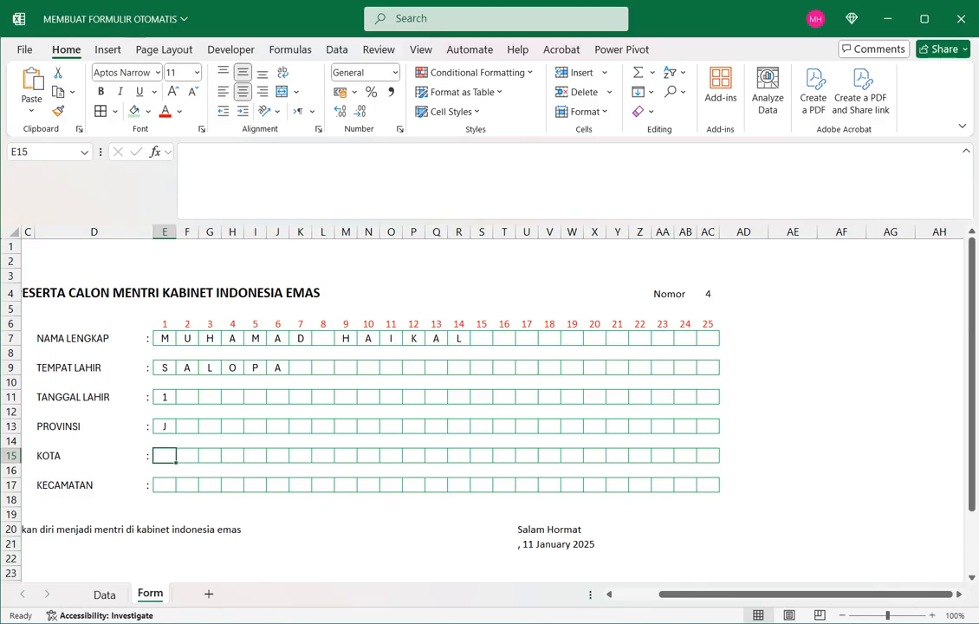
left_click(165, 396)
double_click(280, 152)
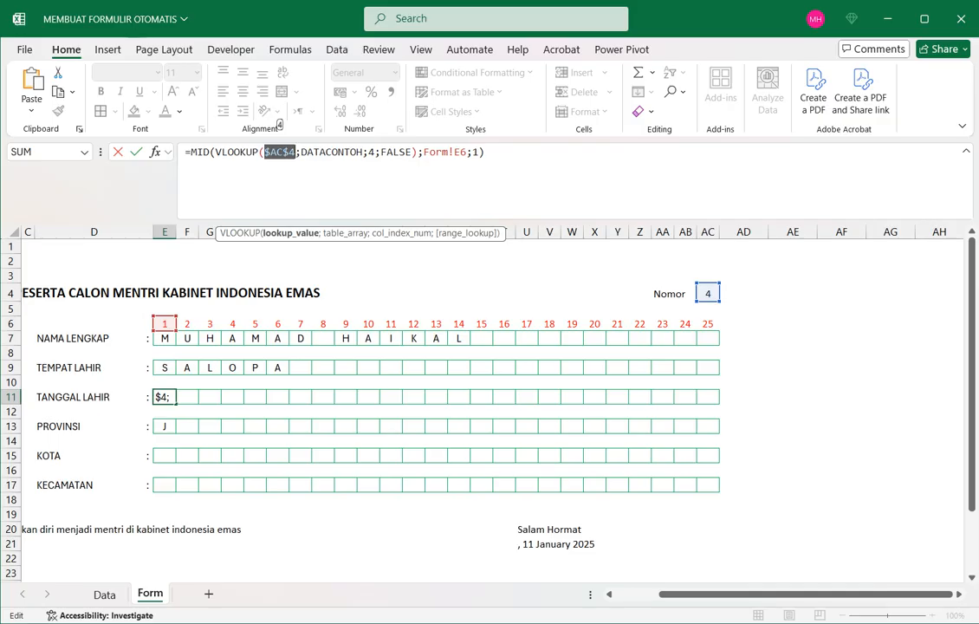
key("Return")
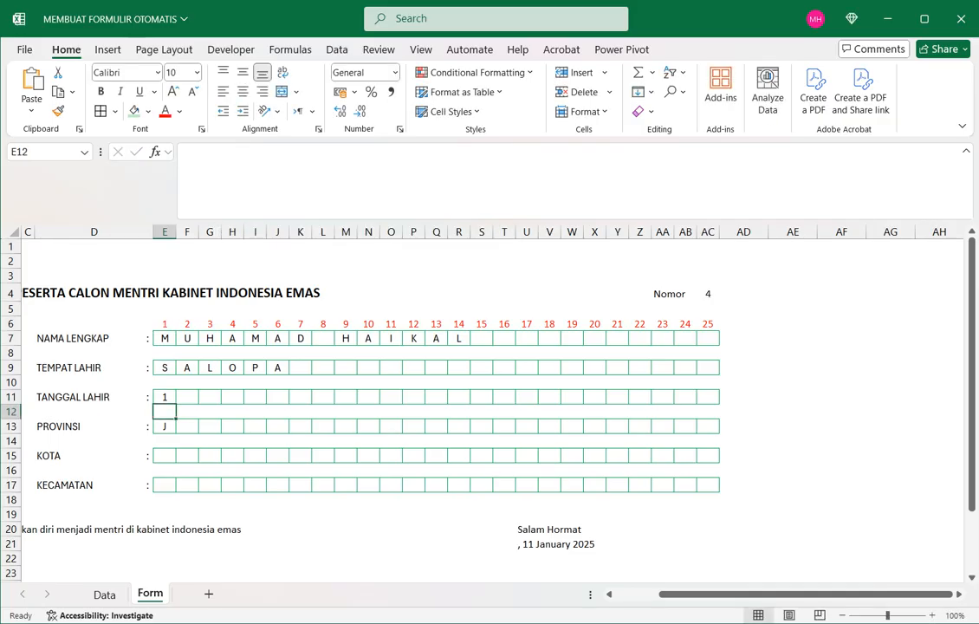
Step: Paste the lookup into E15 with column index 4, then bring up the Data sheet
key("Down")
key("Down")
key("Down")
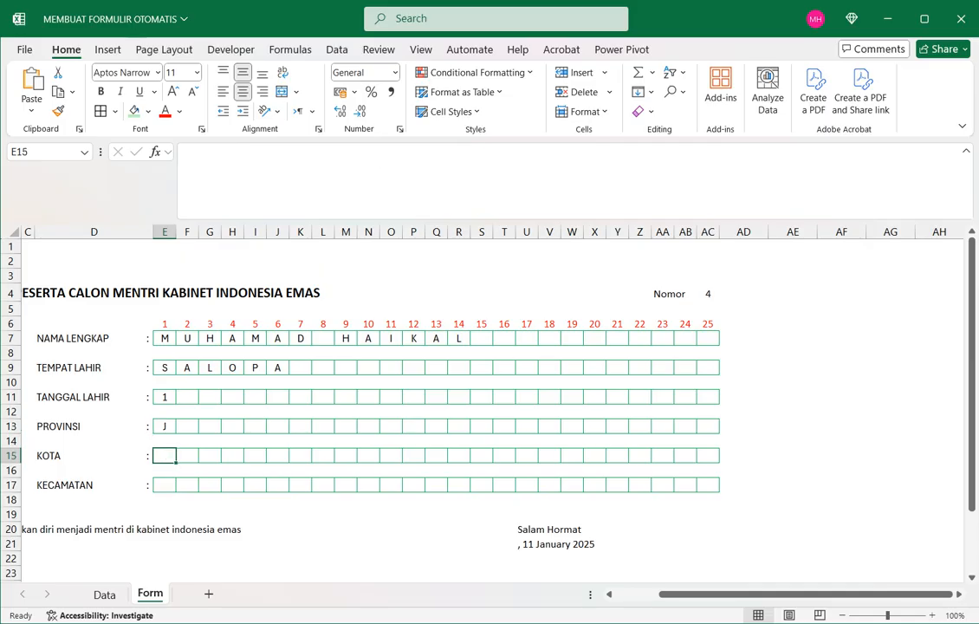
key("F2")
key("ctrl+v")
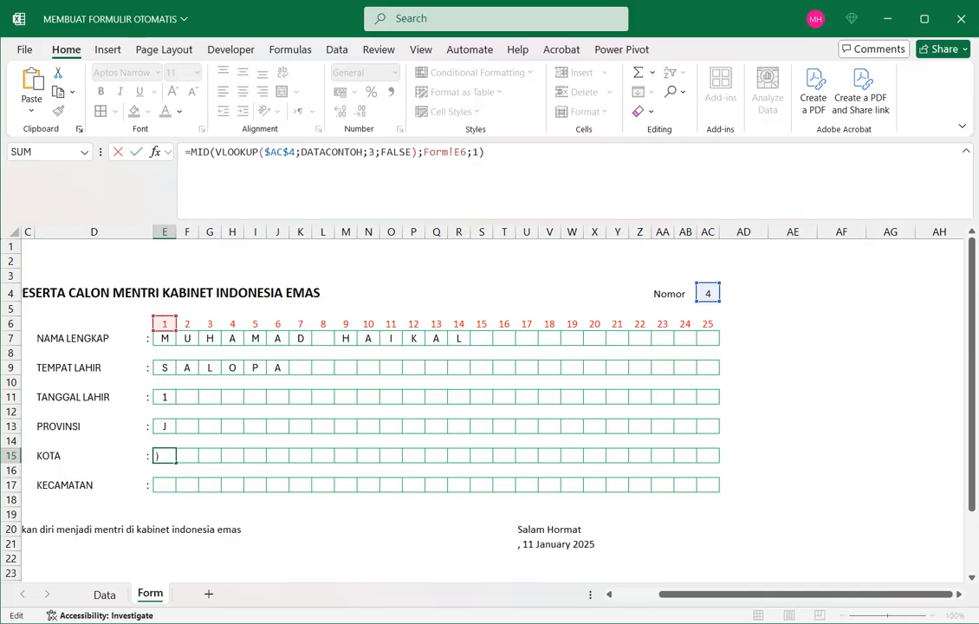
left_click(375, 152)
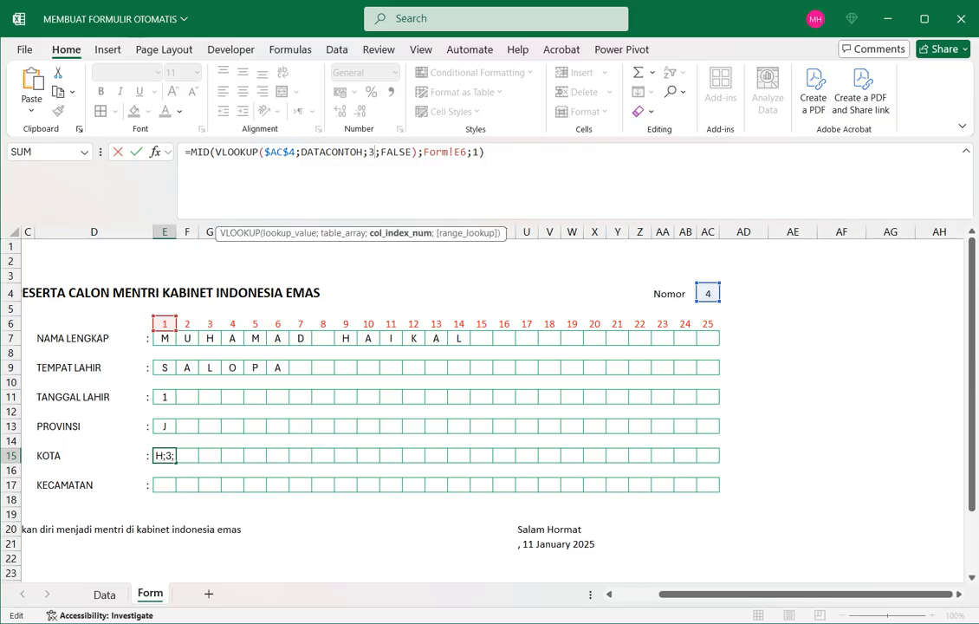
key("BackSpace")
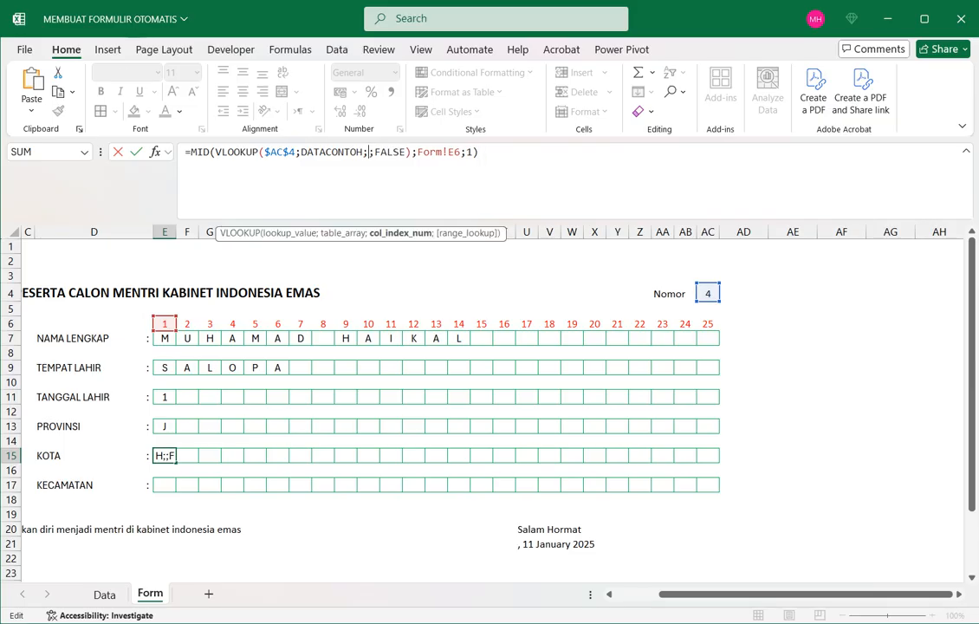
type("4")
key("Return")
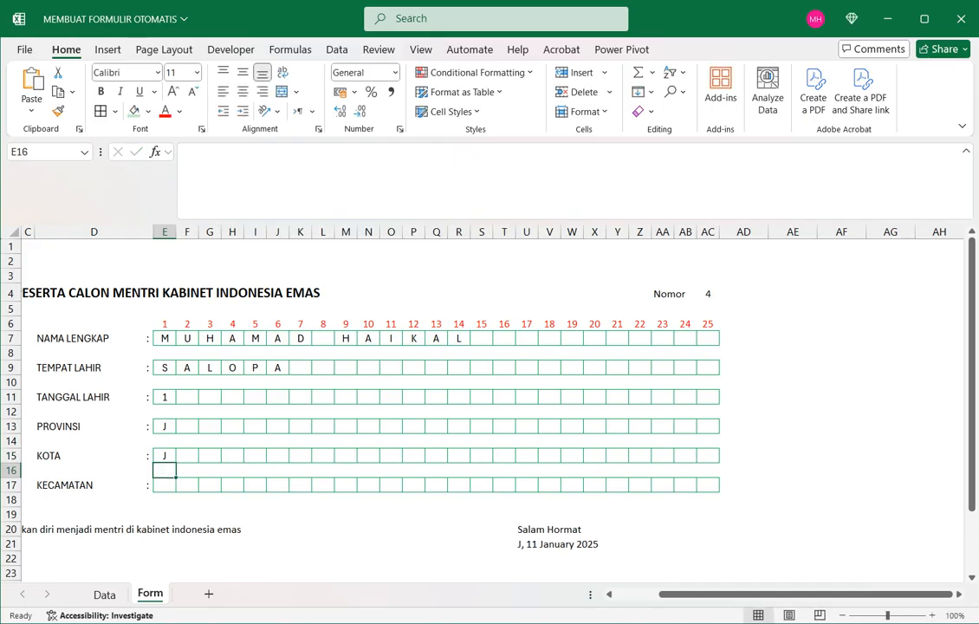
key("ctrl+Page_Up")
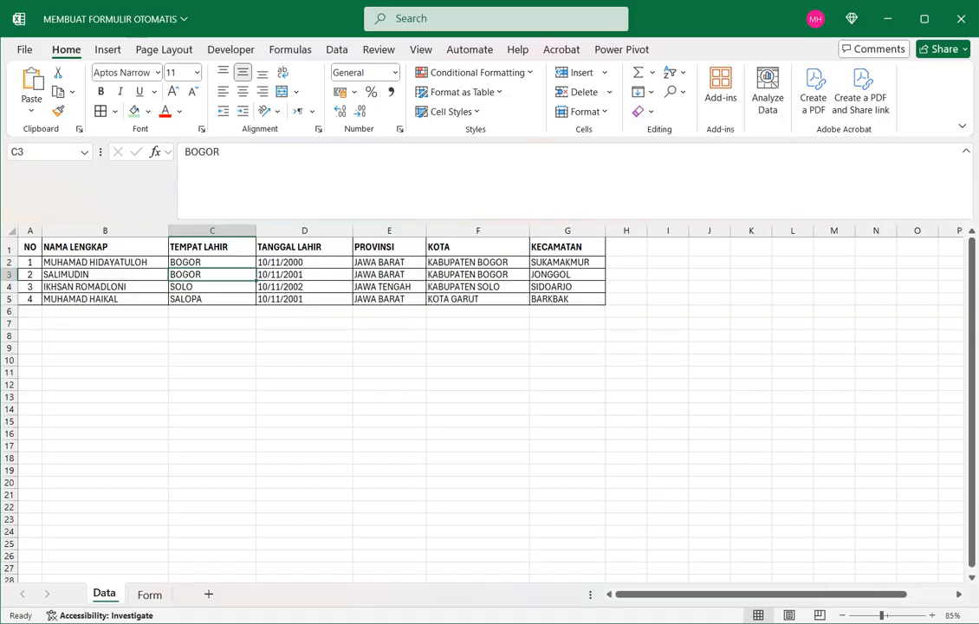
Step: Back on the Form sheet, review the lookup formulas in E7, E9, E11 and E13
key("ctrl+Page_Down")
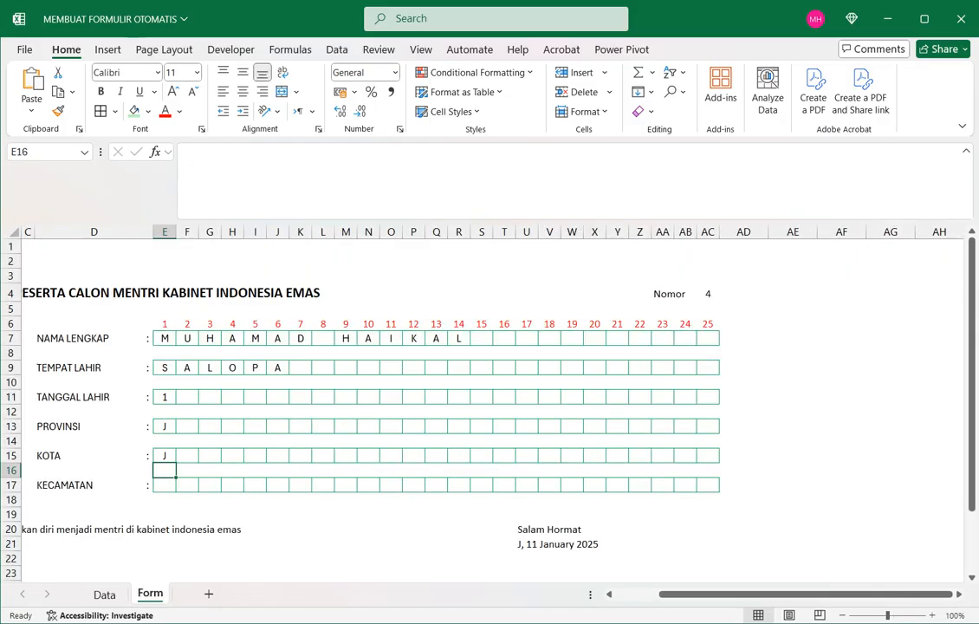
left_click(165, 339)
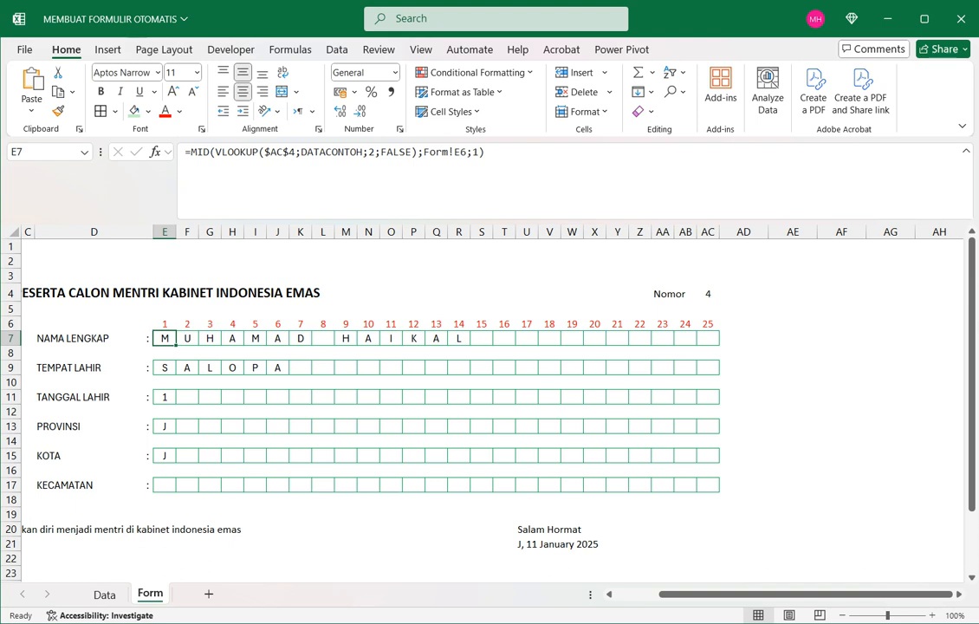
key("Down")
key("Down")
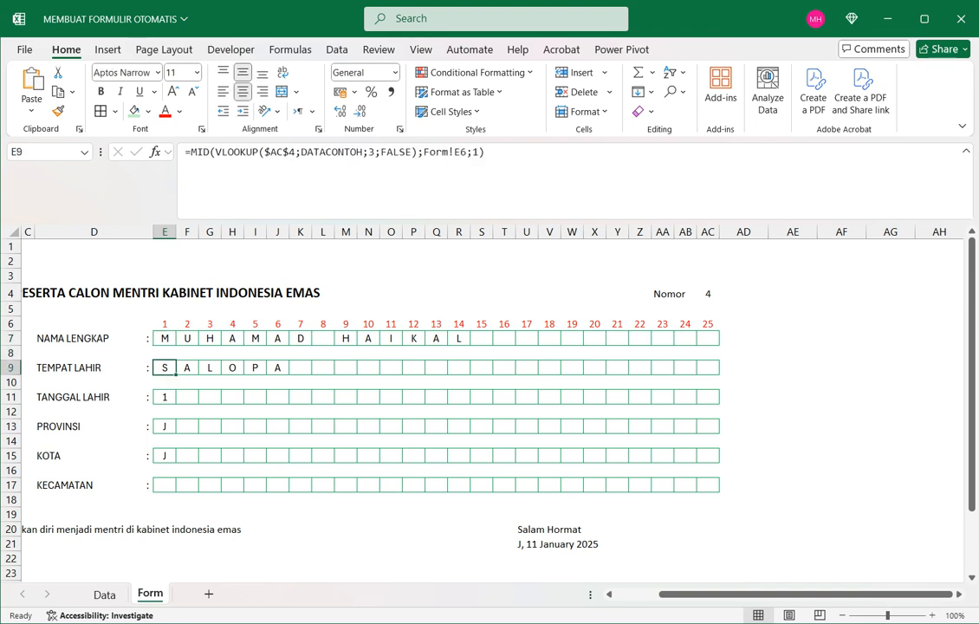
key("Down")
key("Down")
key("Down")
key("Down")
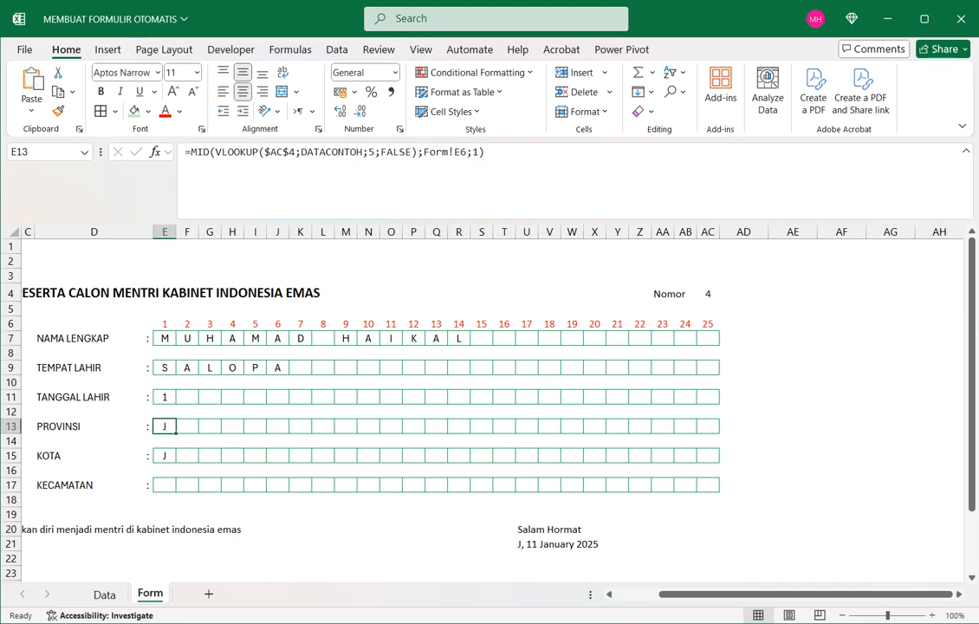
key("Down")
key("Down")
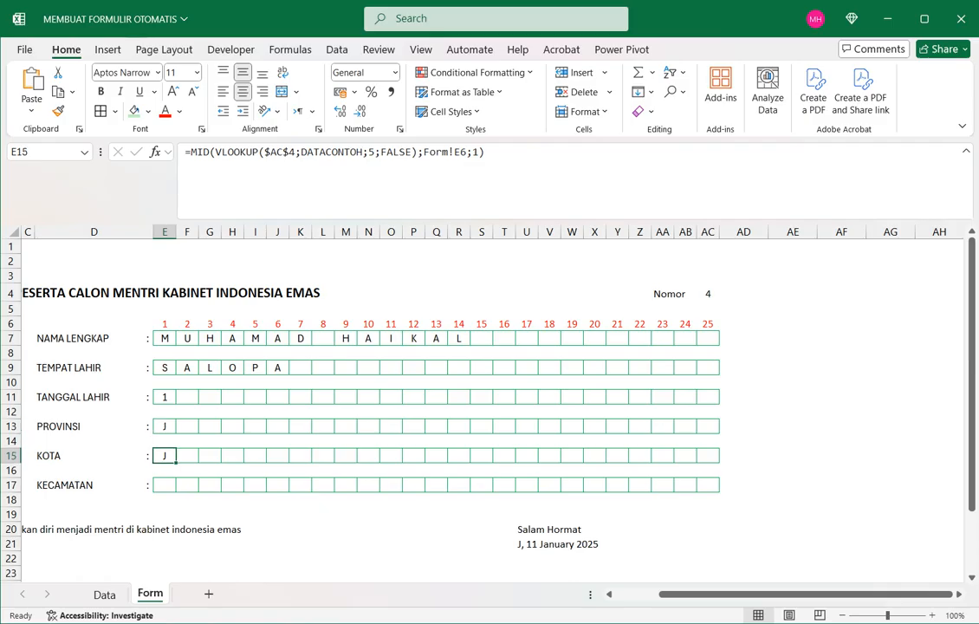
Step: Change the first KOTA box E15's VLOOKUP column index from 5 to 6
left_click(373, 152)
key("BackSpace")
type("6")
key("Return")
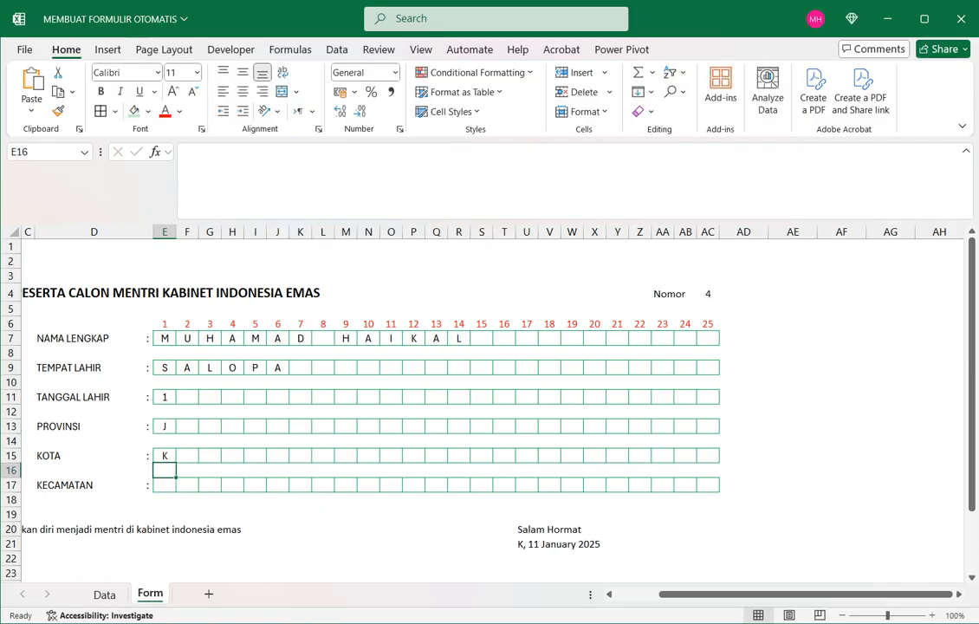
key("Down")
key("Up")
key("Up")
Step: Copy E15's formula into the first KECAMATAN box E17 with column index 7
key("shift+Down")
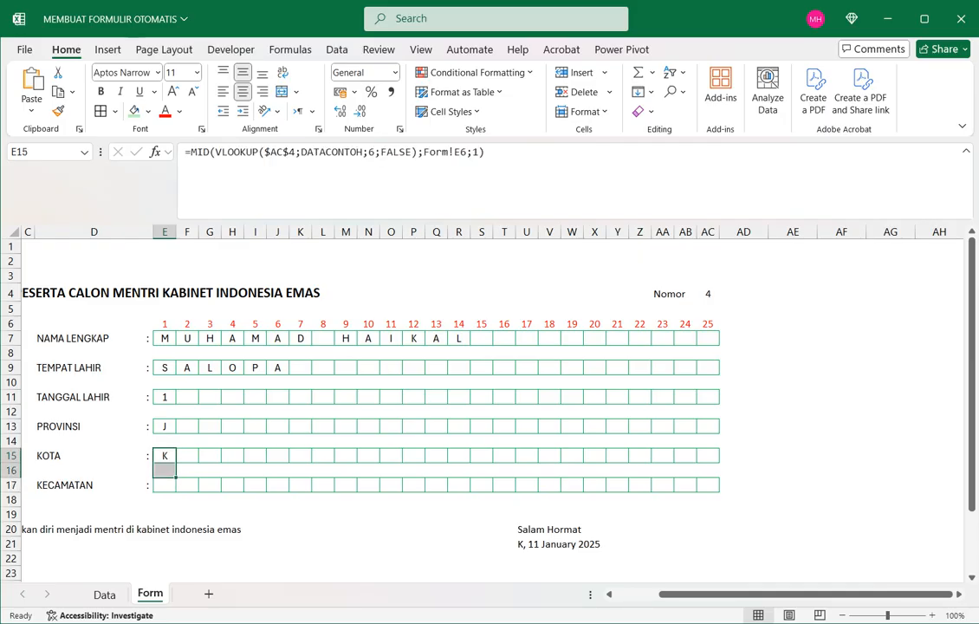
left_click(499, 153)
key("ctrl+a")
key("ctrl+c")
key("Return")
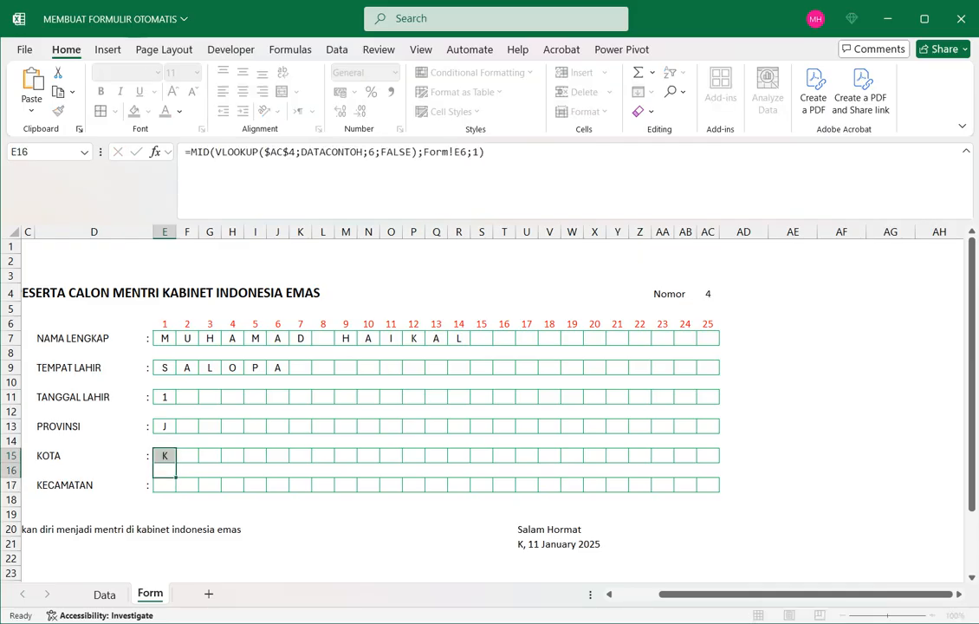
left_click(165, 486)
left_click(338, 155)
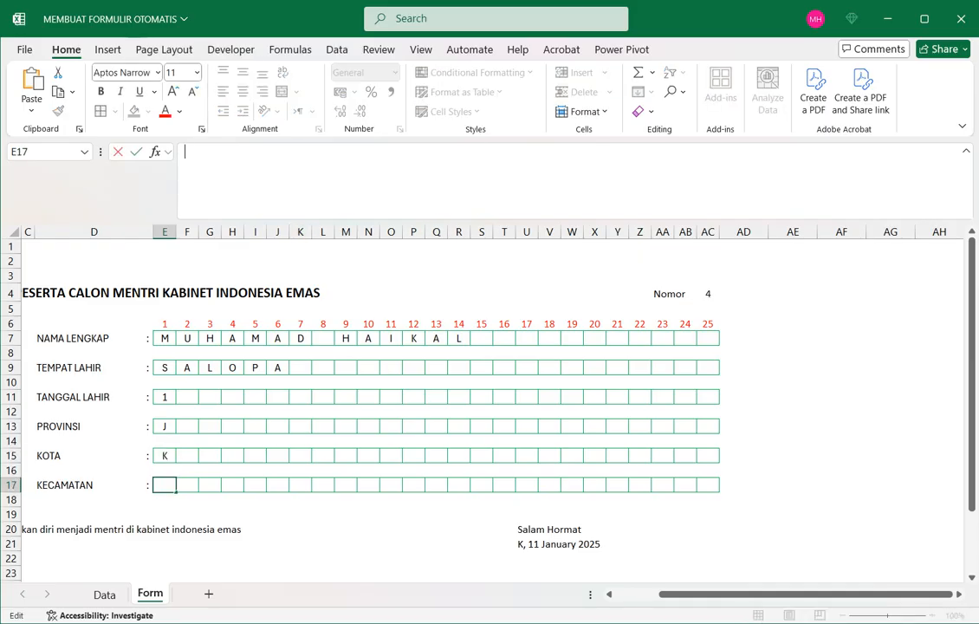
key("ctrl+v")
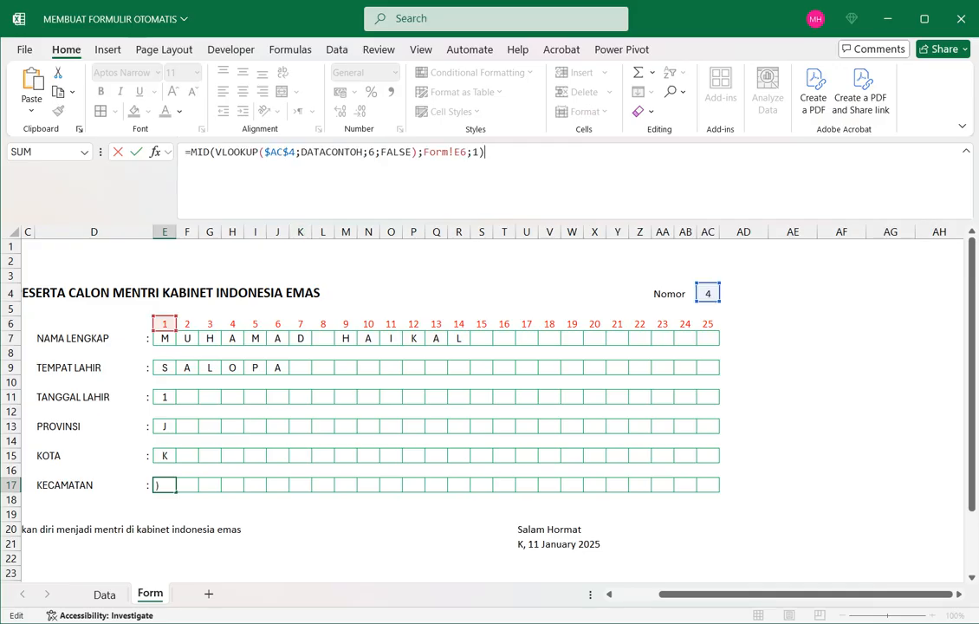
left_click(374, 152)
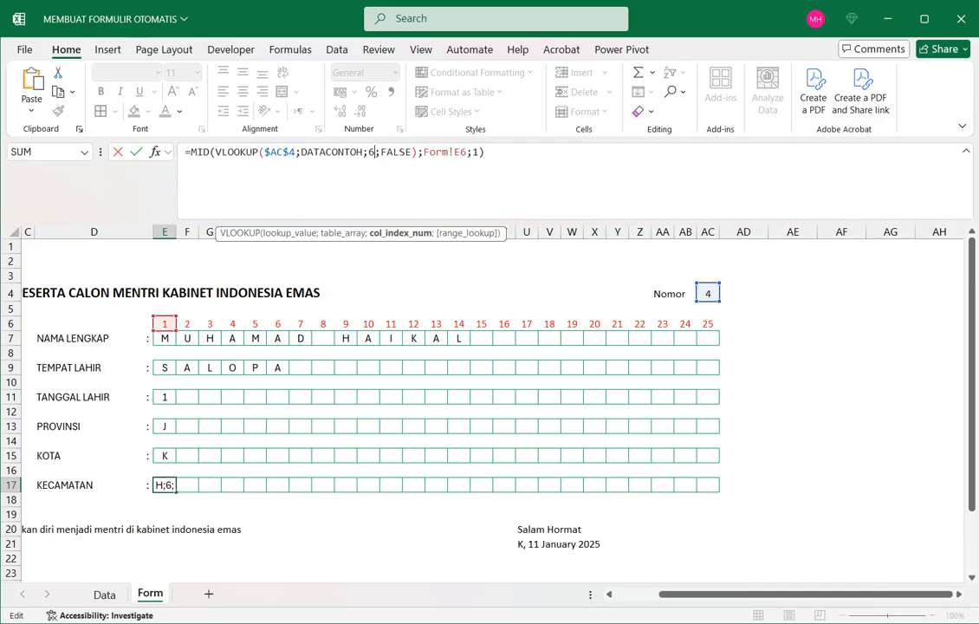
key("BackSpace")
type("7")
key("Return")
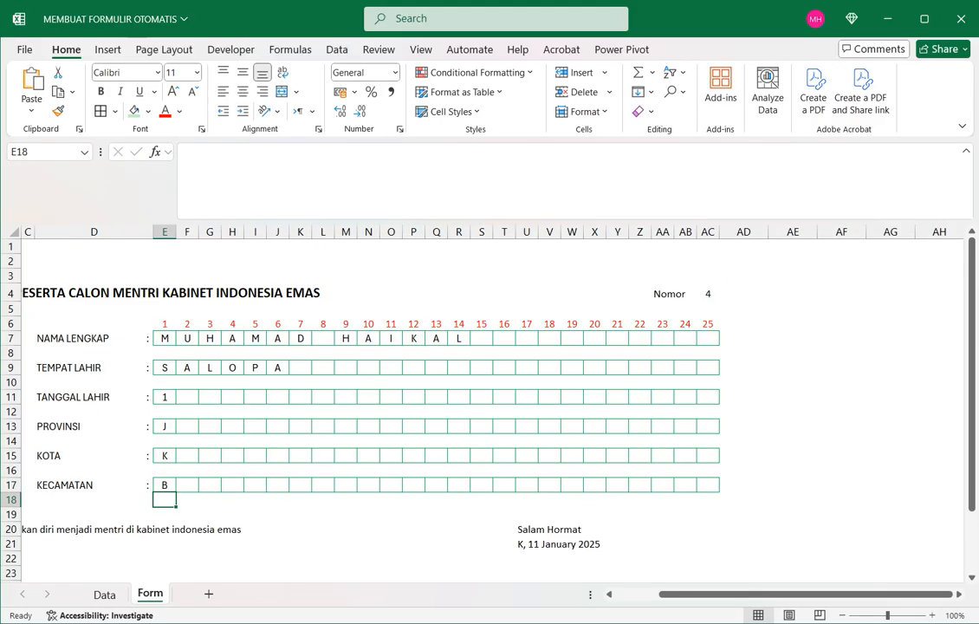
Step: Extend the birth date and province formulas from column E across to column AC
left_click(165, 397)
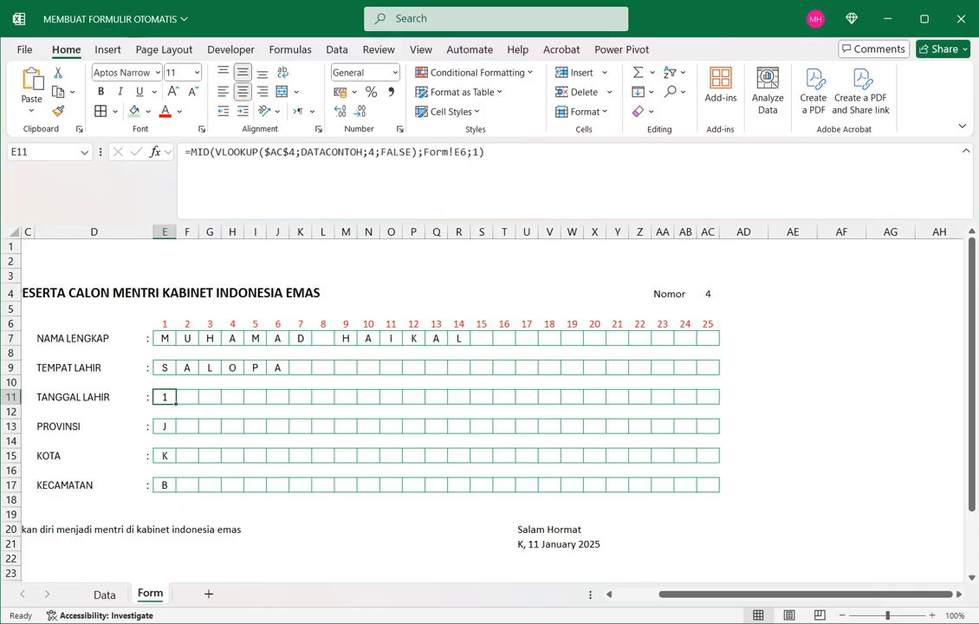
left_click_drag(176, 404, 718, 404)
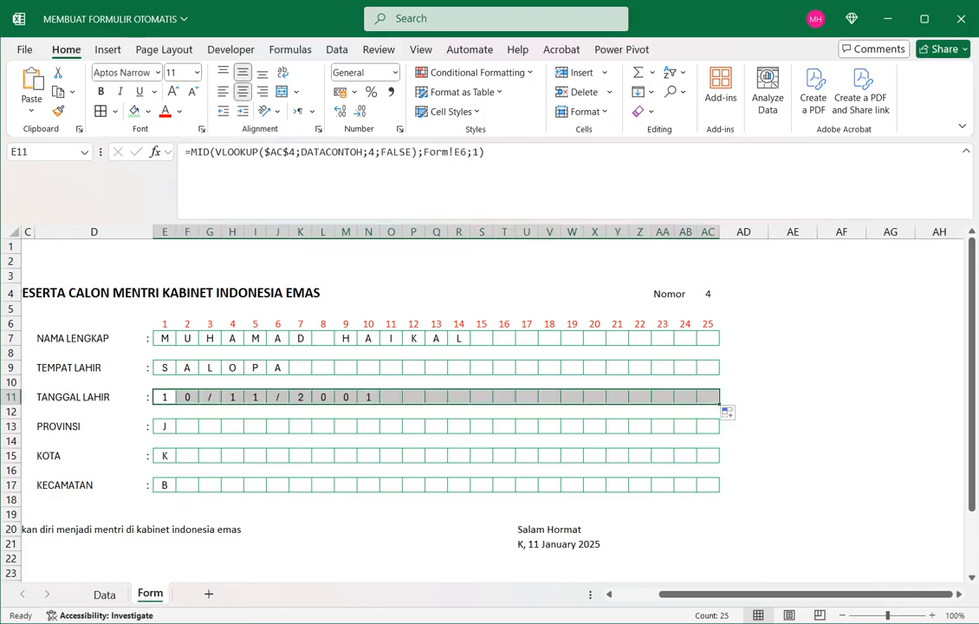
left_click(164, 426)
left_click_drag(176, 434, 719, 433)
Step: Extend the city and district formulas to column AC, then select the number row E6:AC6
left_click(164, 456)
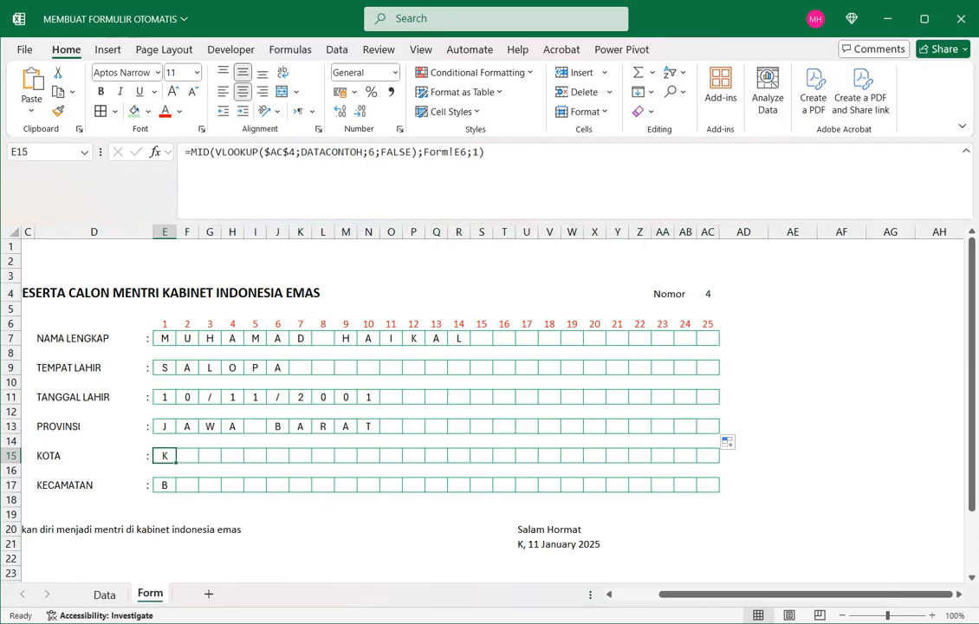
left_click_drag(176, 463, 719, 463)
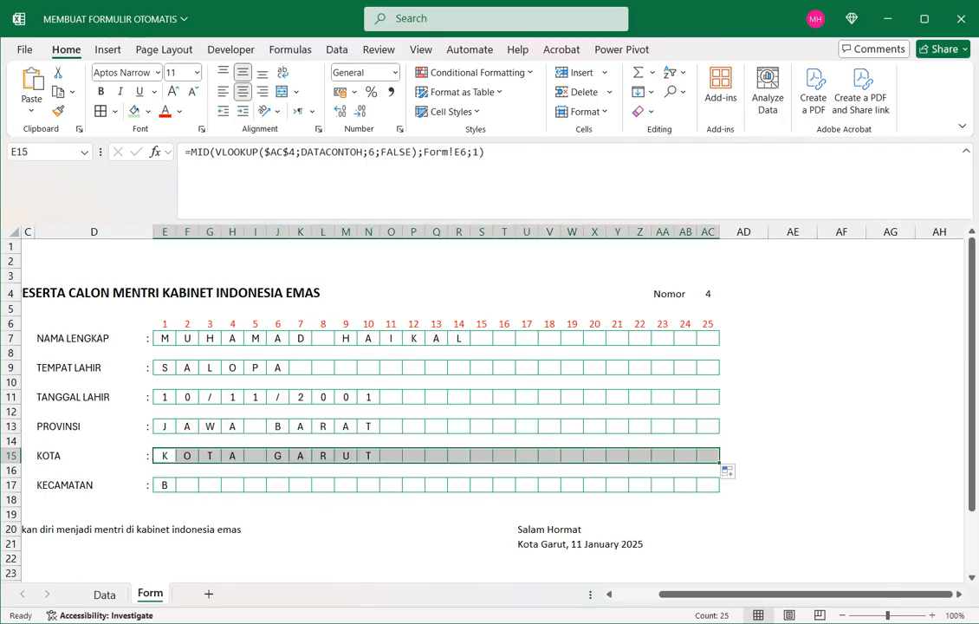
left_click(165, 486)
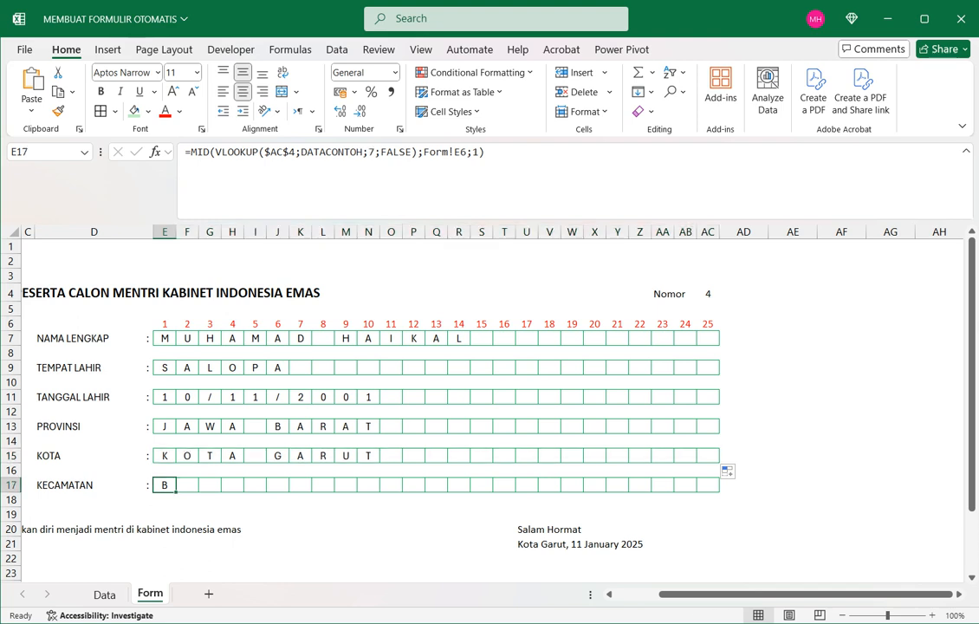
left_click_drag(176, 491, 718, 491)
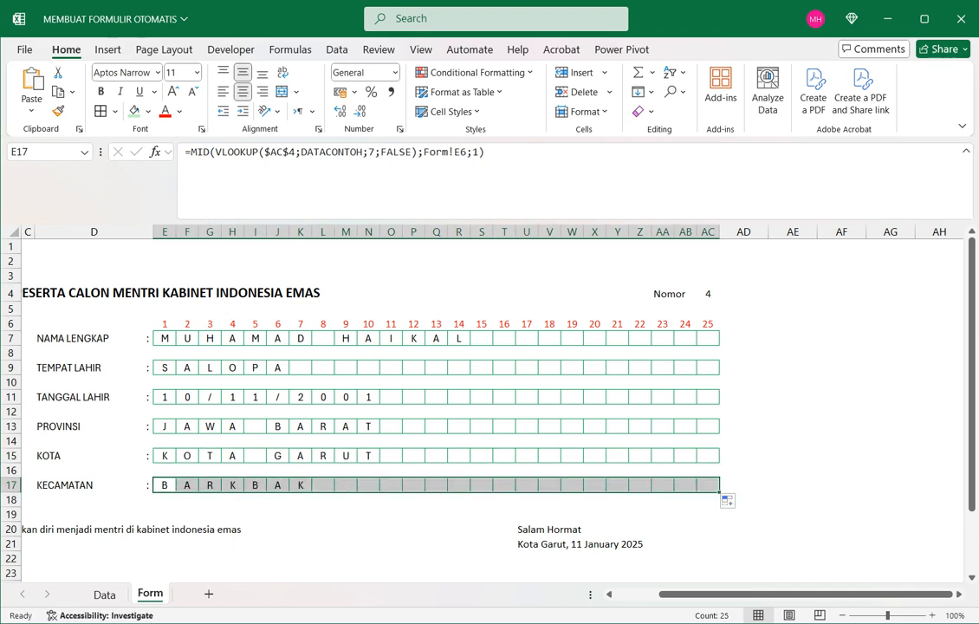
left_click_drag(165, 323, 708, 324)
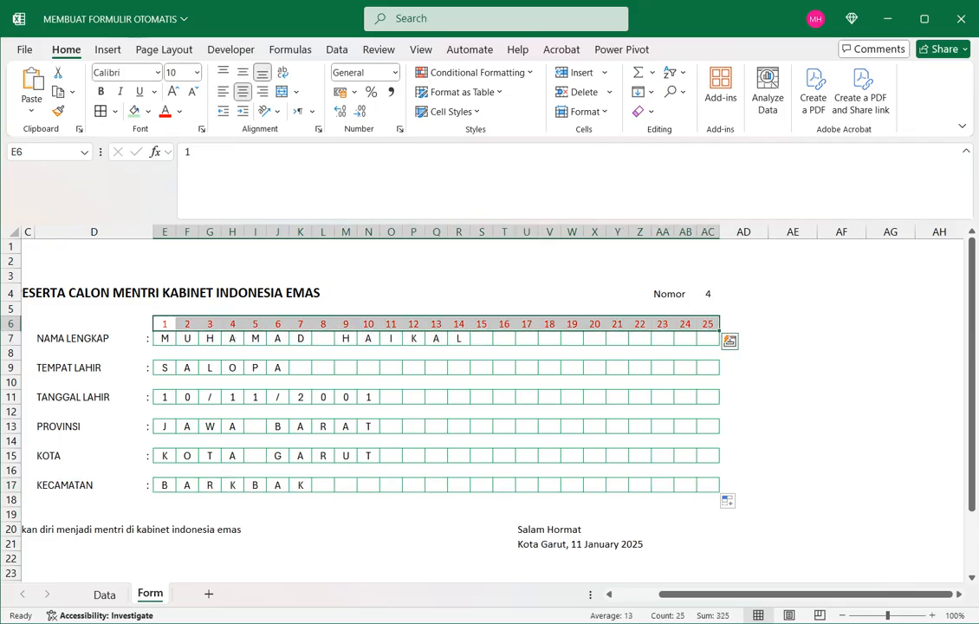
Step: Set the font colour of E6:AC6 to White so the 1–25 numbers disappear
left_click(179, 110)
left_click(148, 111)
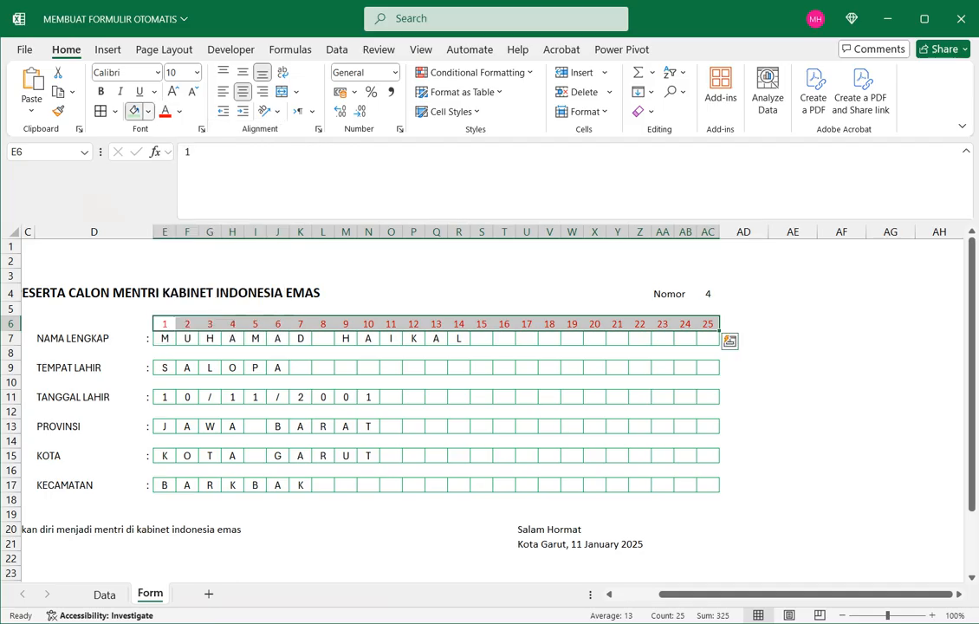
left_click(180, 111)
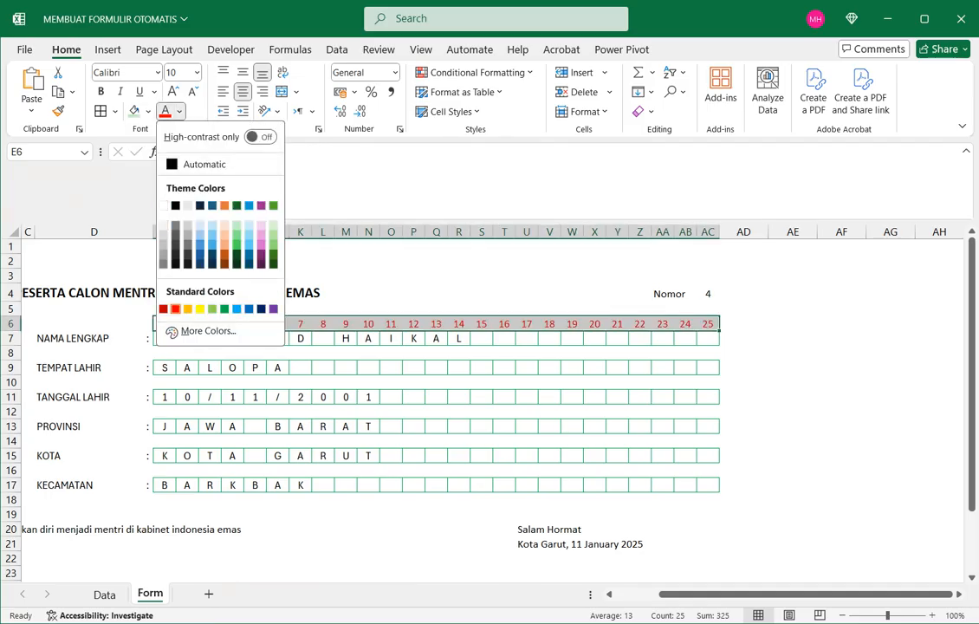
left_click(163, 205)
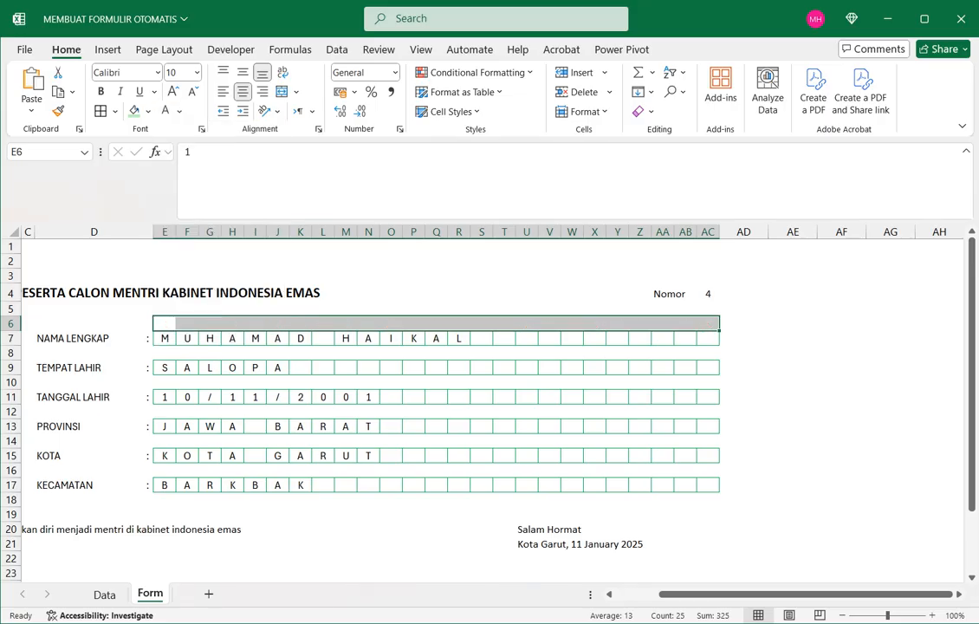
left_click(842, 397)
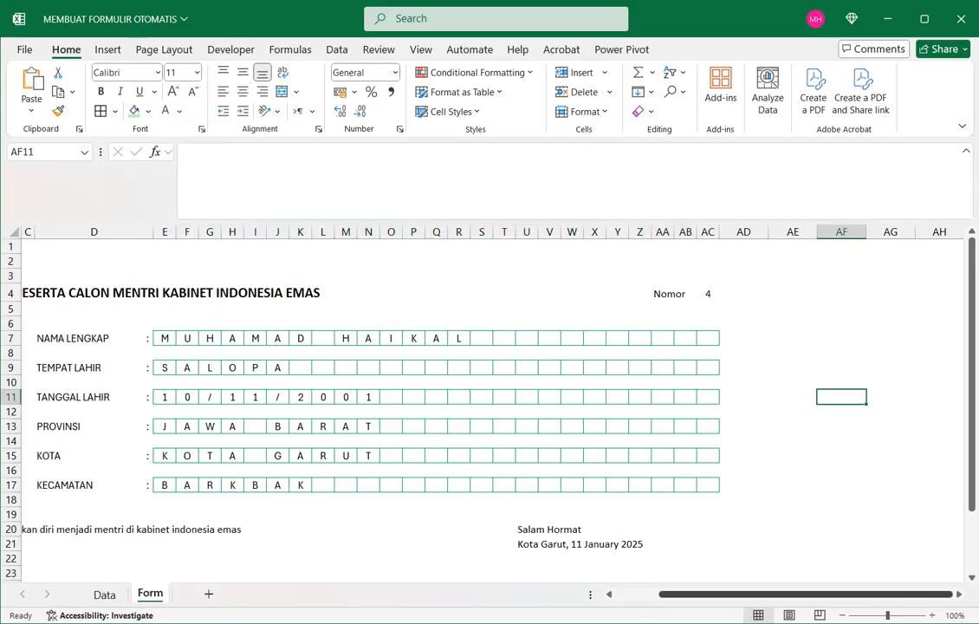
scroll(490, 408, "left", 2)
scroll(490, 407, "down", 4)
scroll(490, 408, "down", 2)
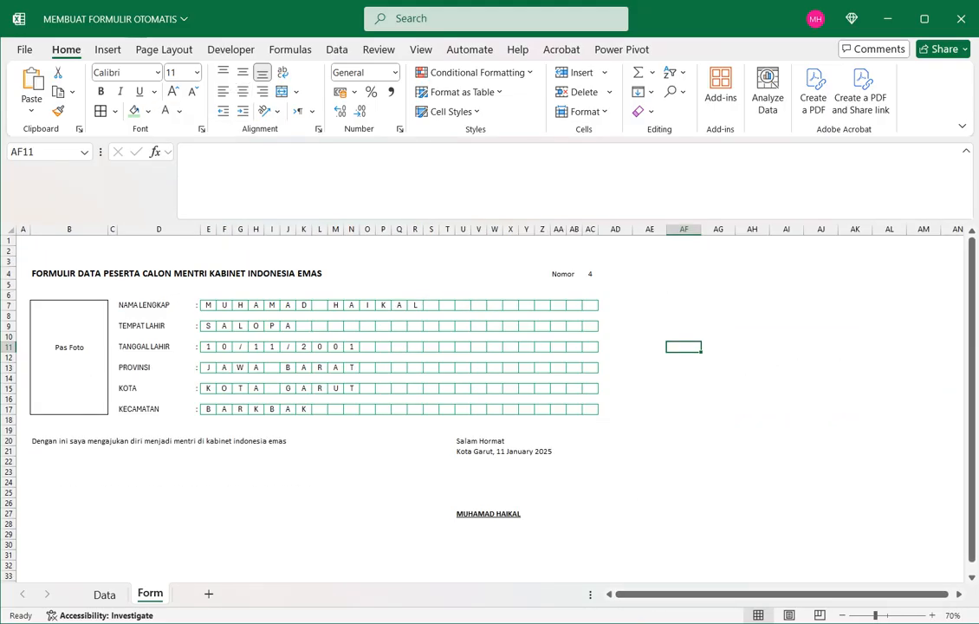
left_click(590, 514)
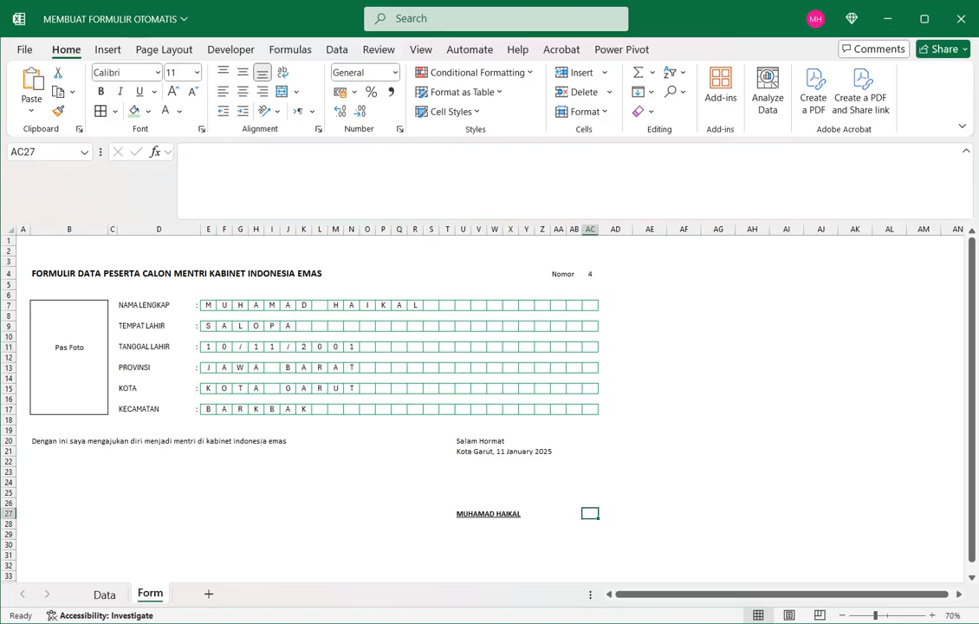
left_click(495, 452)
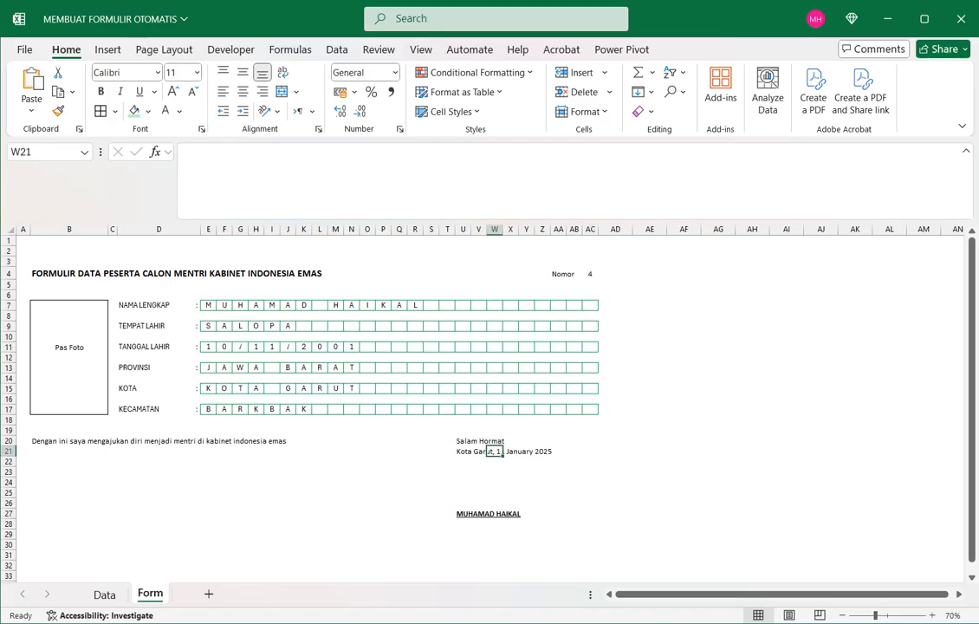
left_click(463, 462)
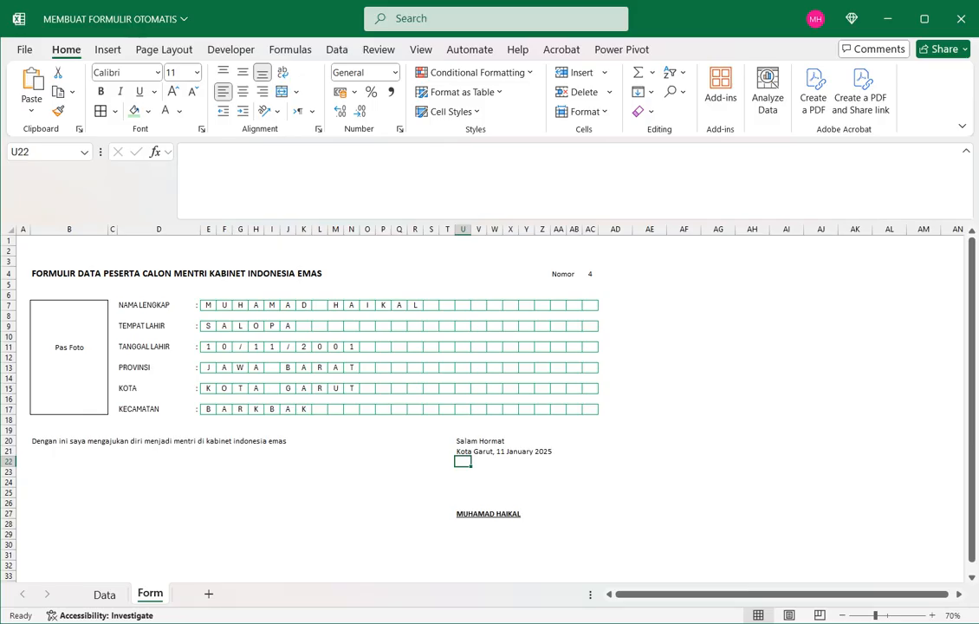
left_click(463, 452)
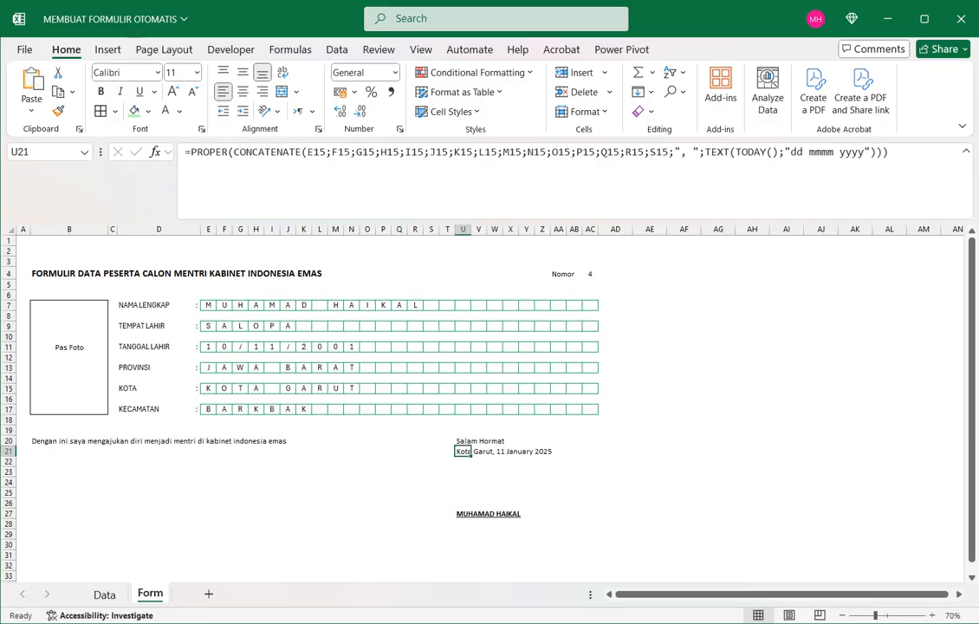
double_click(463, 451)
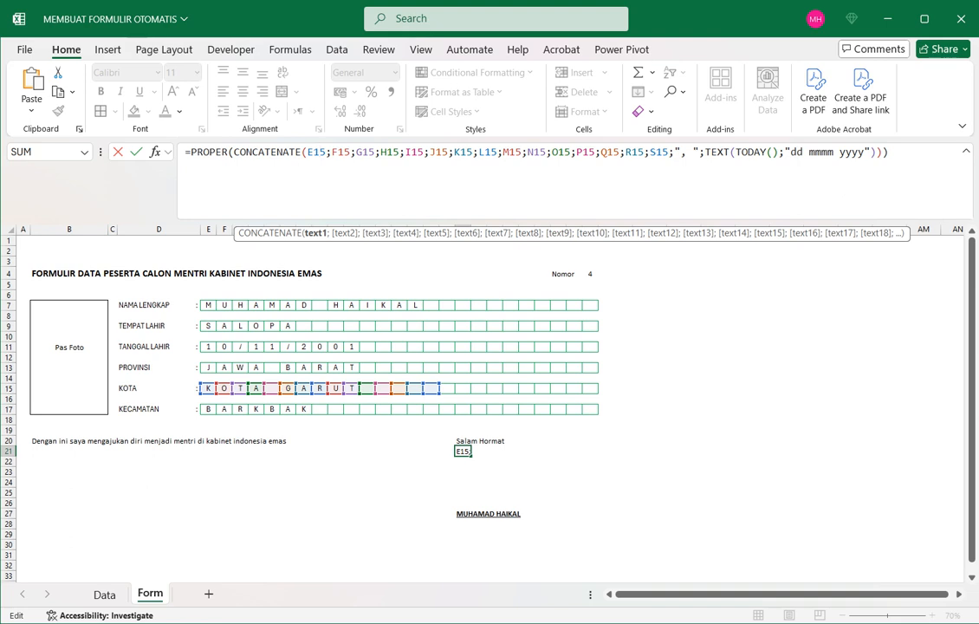
double_click(209, 152)
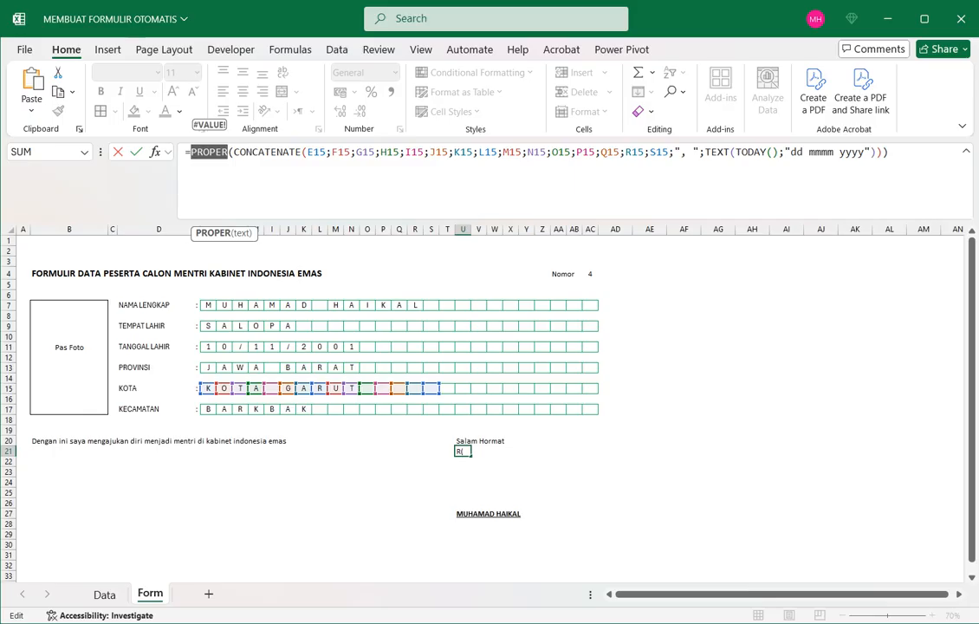
key("Return")
left_click(463, 452)
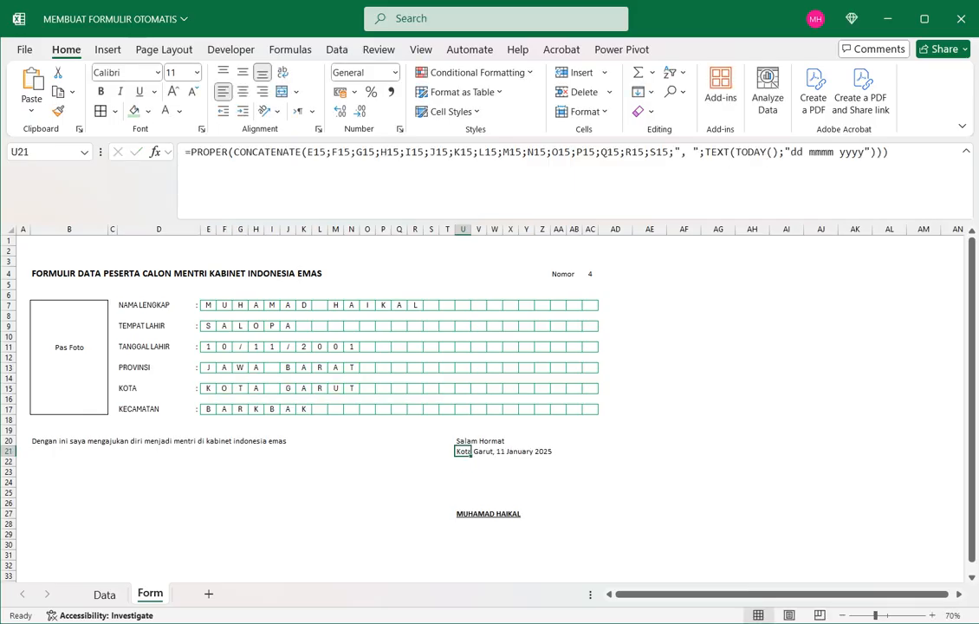
left_click(211, 152)
double_click(718, 152)
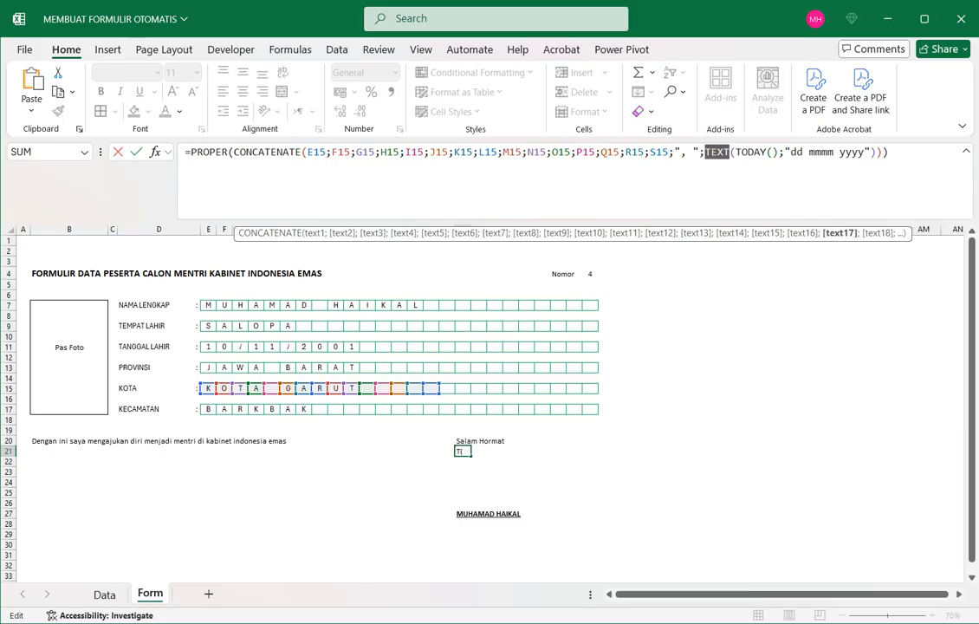
left_click(719, 152)
left_click_drag(791, 152, 865, 151)
double_click(822, 152)
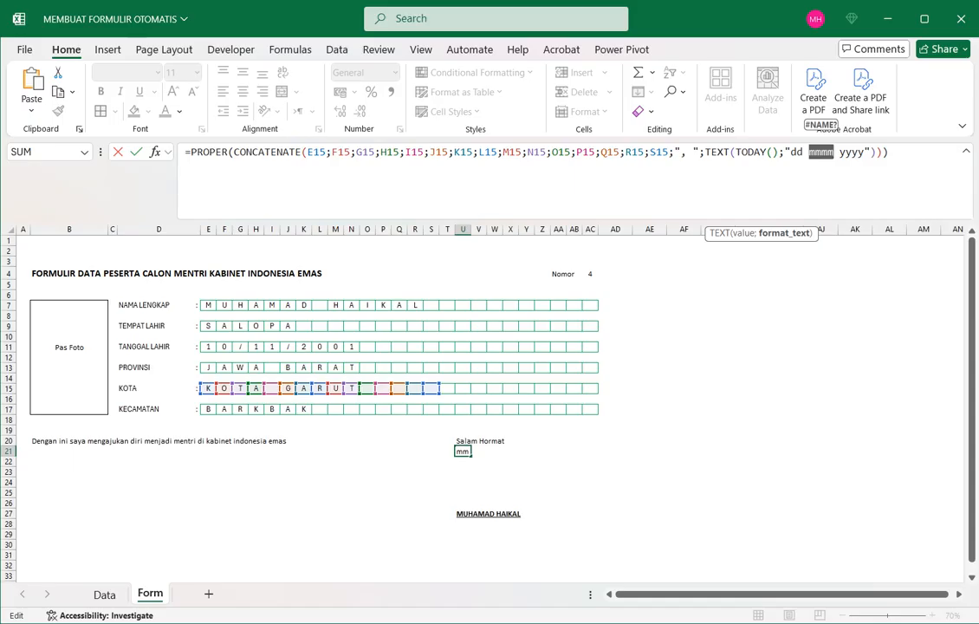
key("Return")
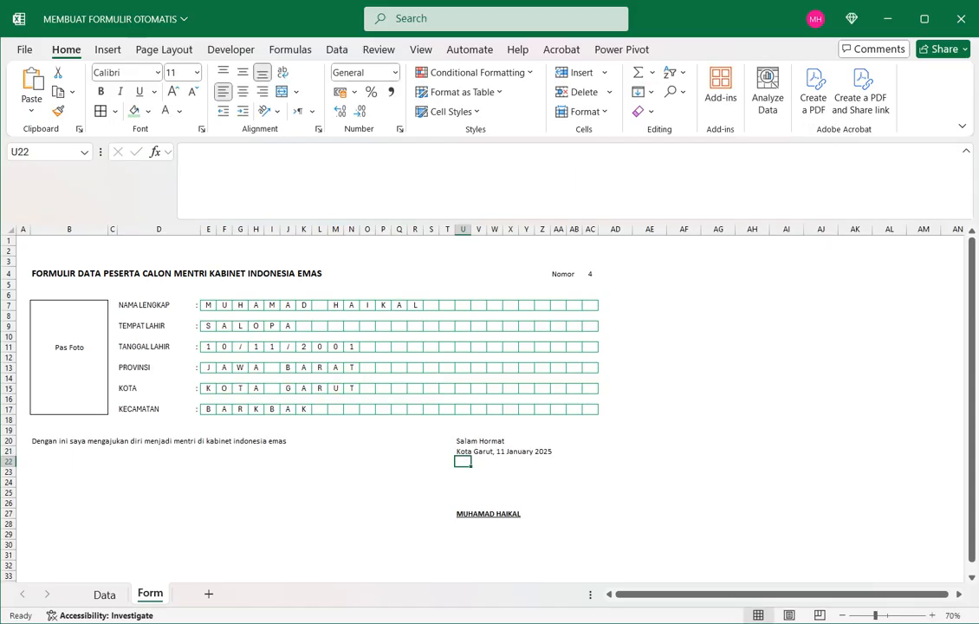
left_click(463, 514)
Step: Inspect the TEXTJOIN signature formula in row 27 and its F7:AC7 reference
left_click(235, 152)
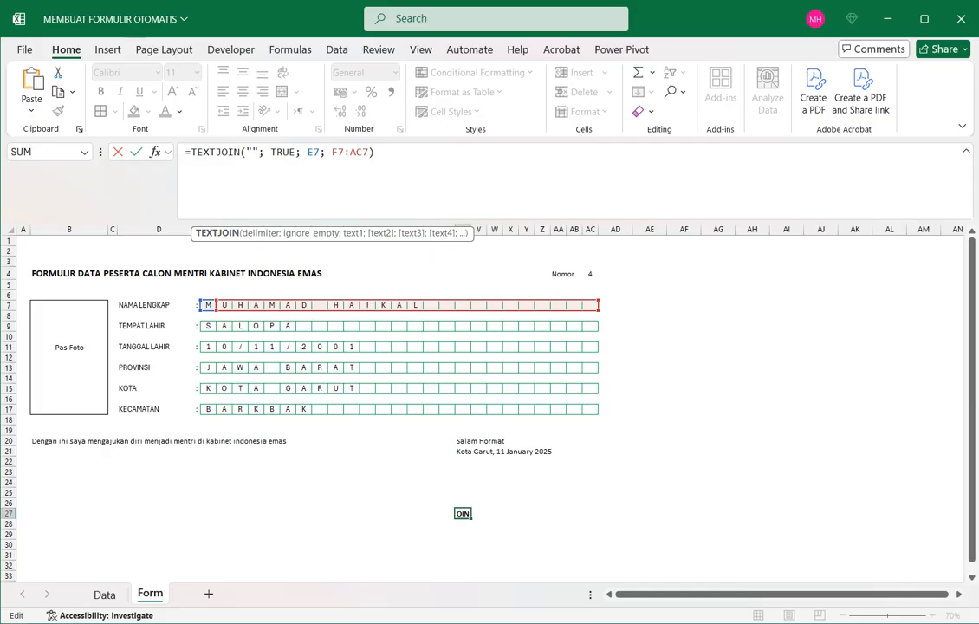
key("Return")
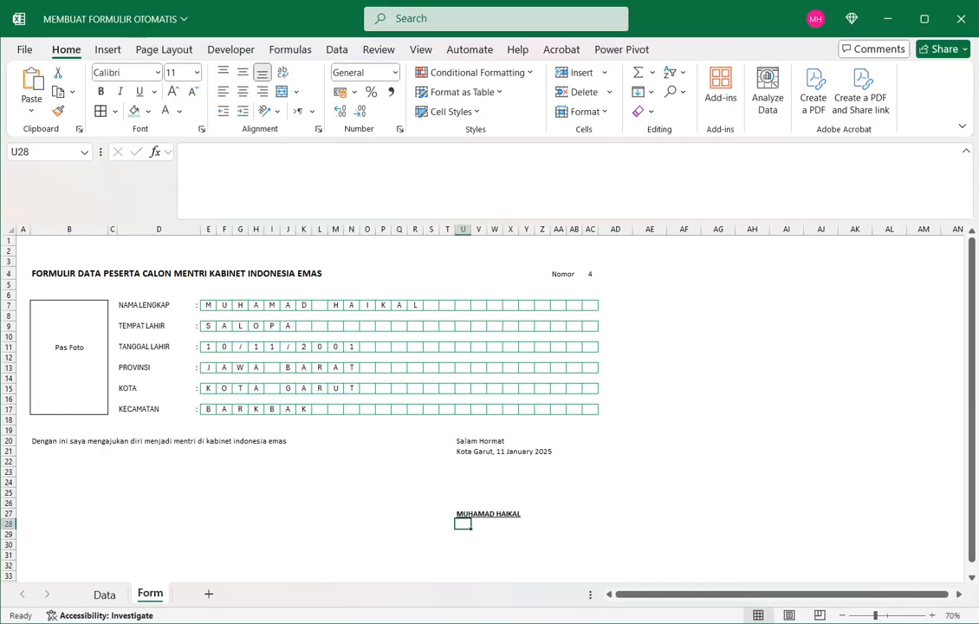
left_click(463, 514)
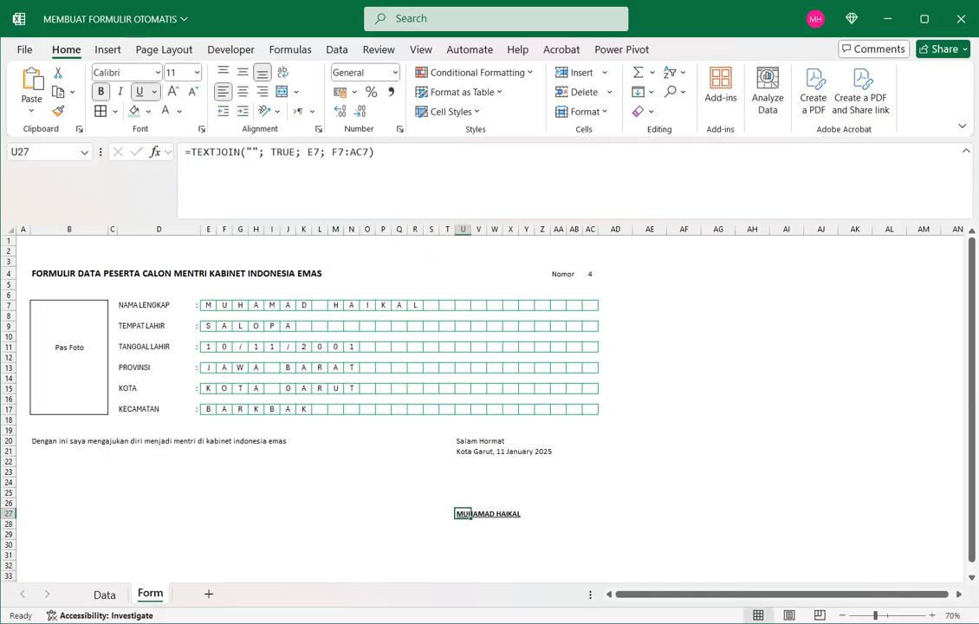
double_click(463, 514)
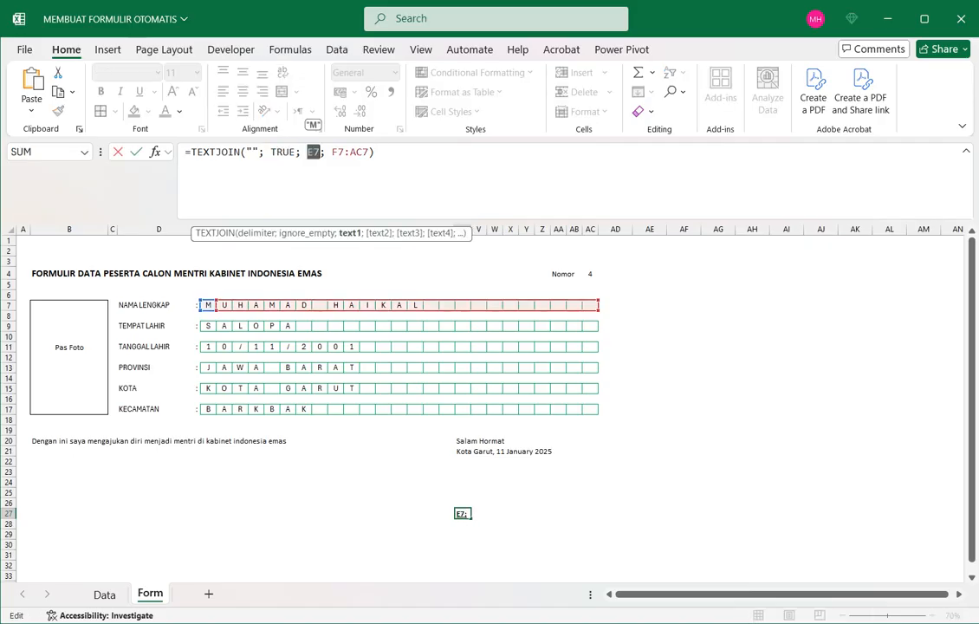
left_click_drag(332, 151, 369, 152)
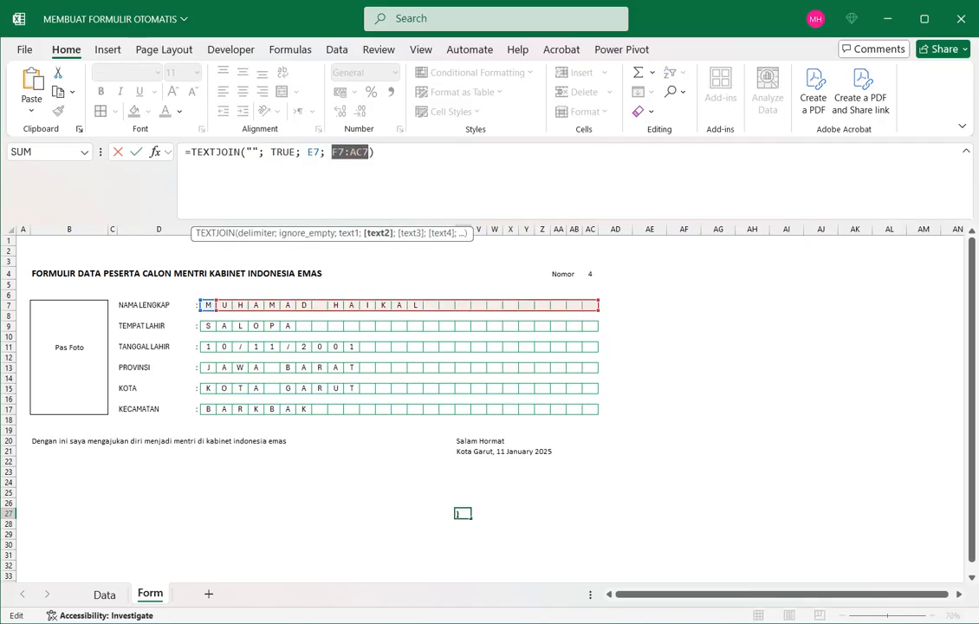
key("Return")
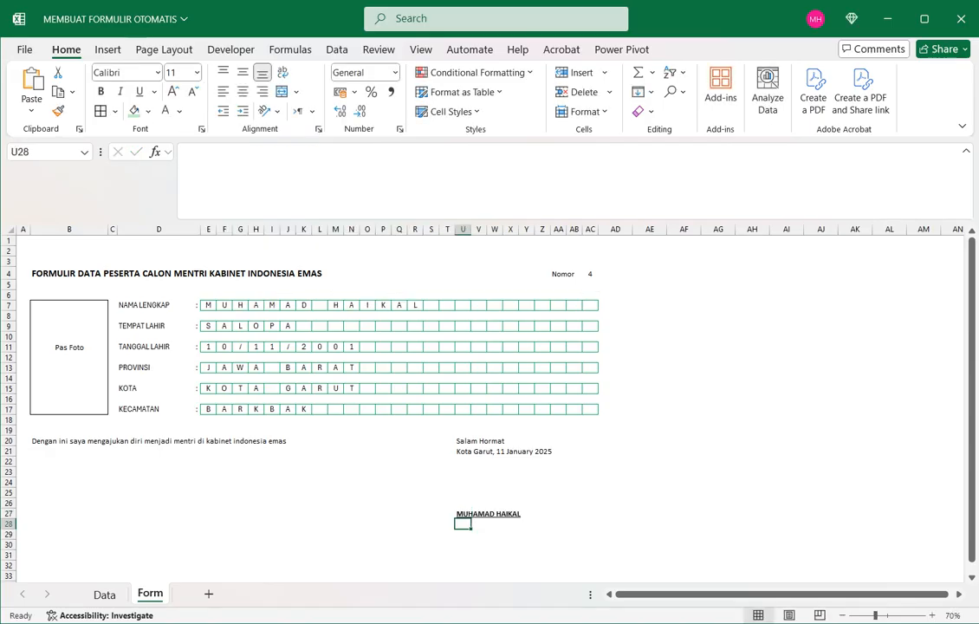
key("Up")
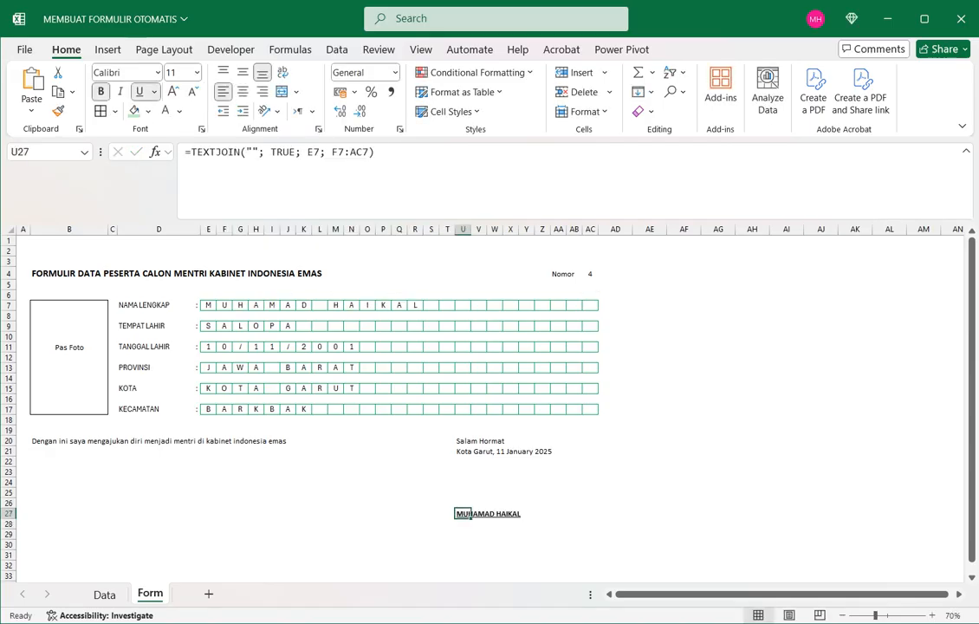
Step: Rebuild the signature formula's arguments as E7;F7:AC7 to join the full name
left_click_drag(301, 152, 375, 153)
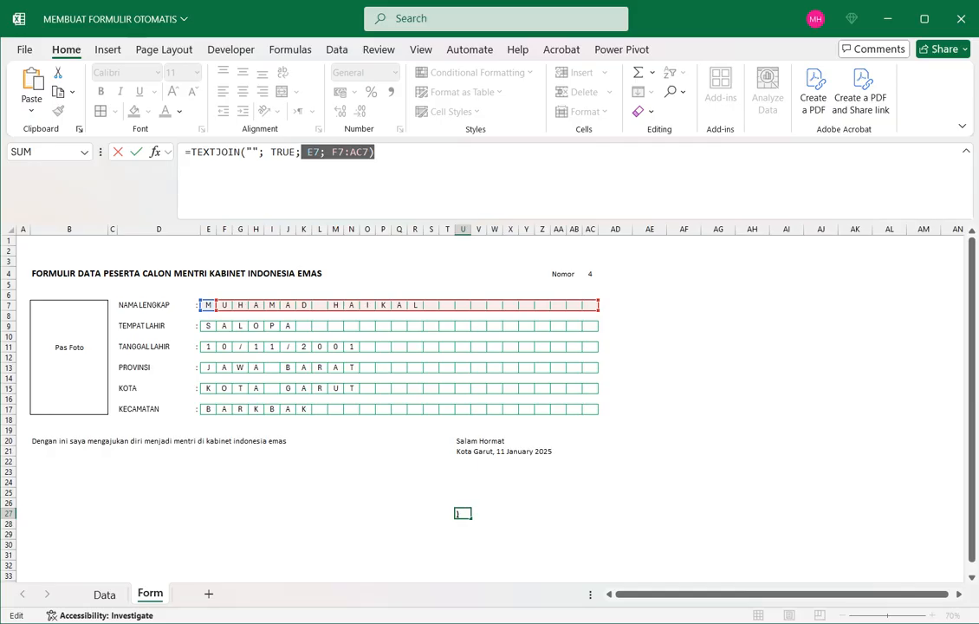
key("BackSpace")
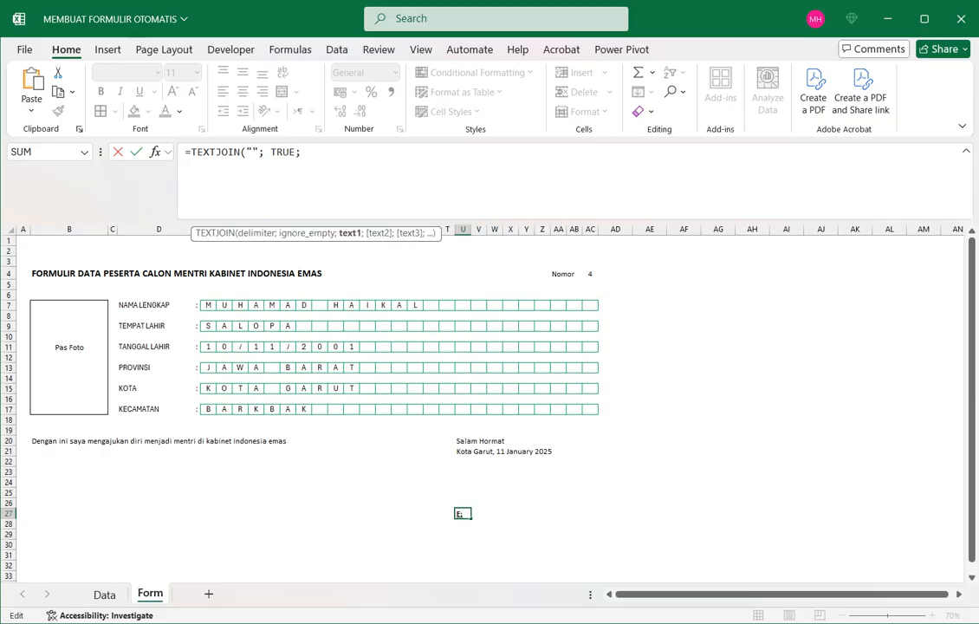
left_click(208, 305)
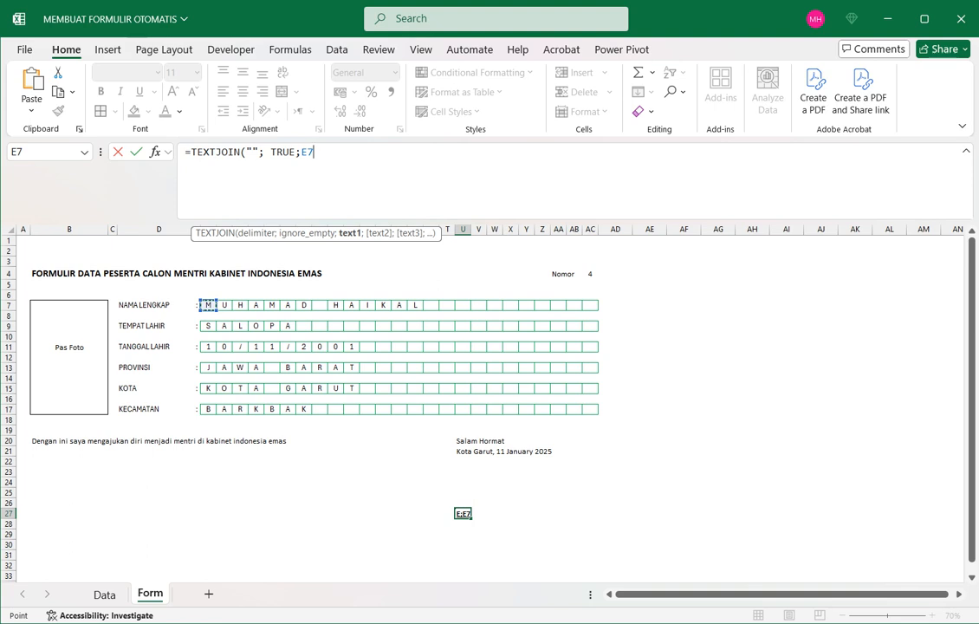
type(";")
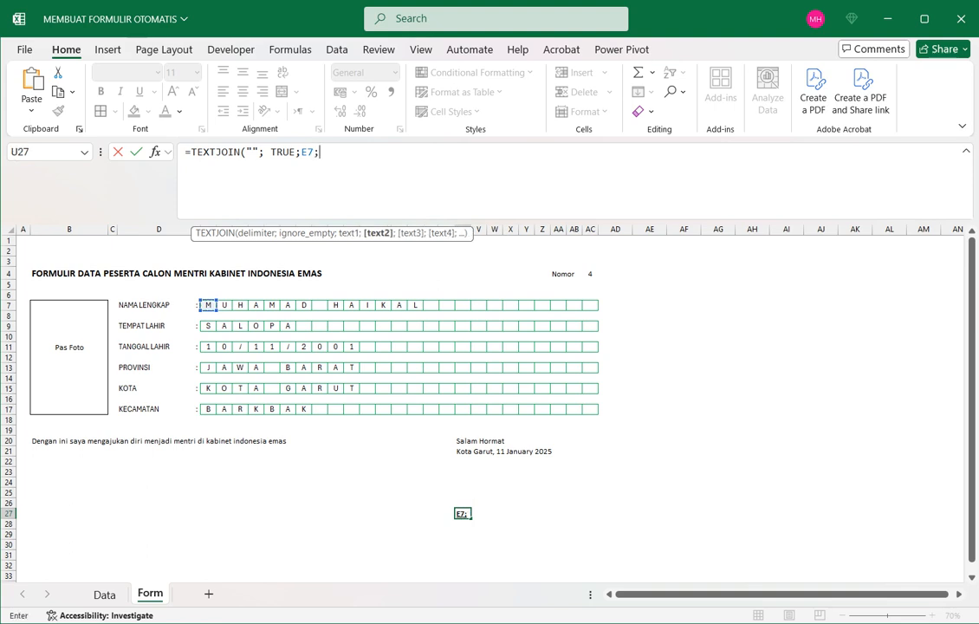
left_click_drag(224, 305, 597, 305)
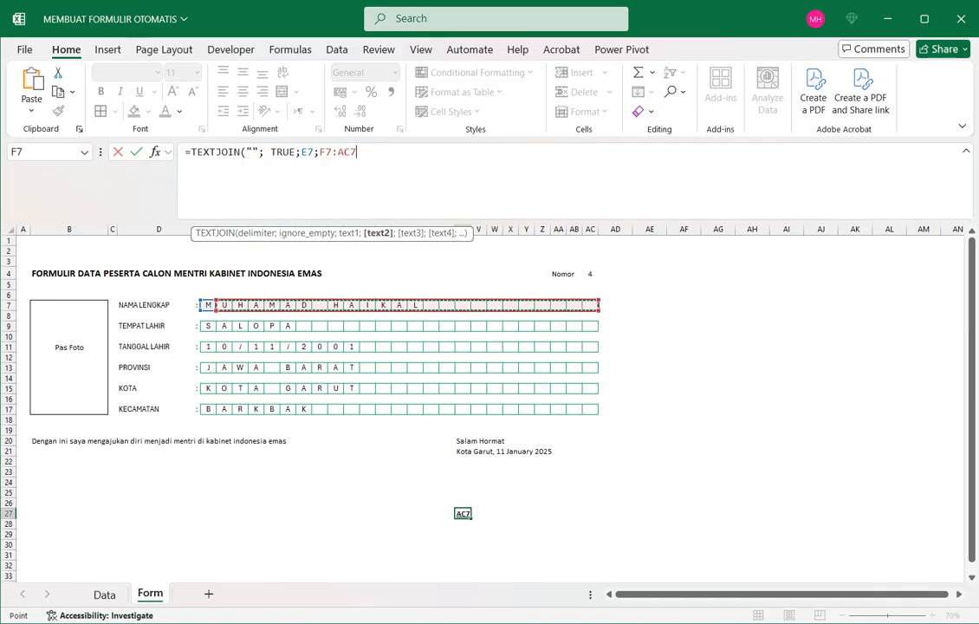
key("Return")
left_click(527, 514)
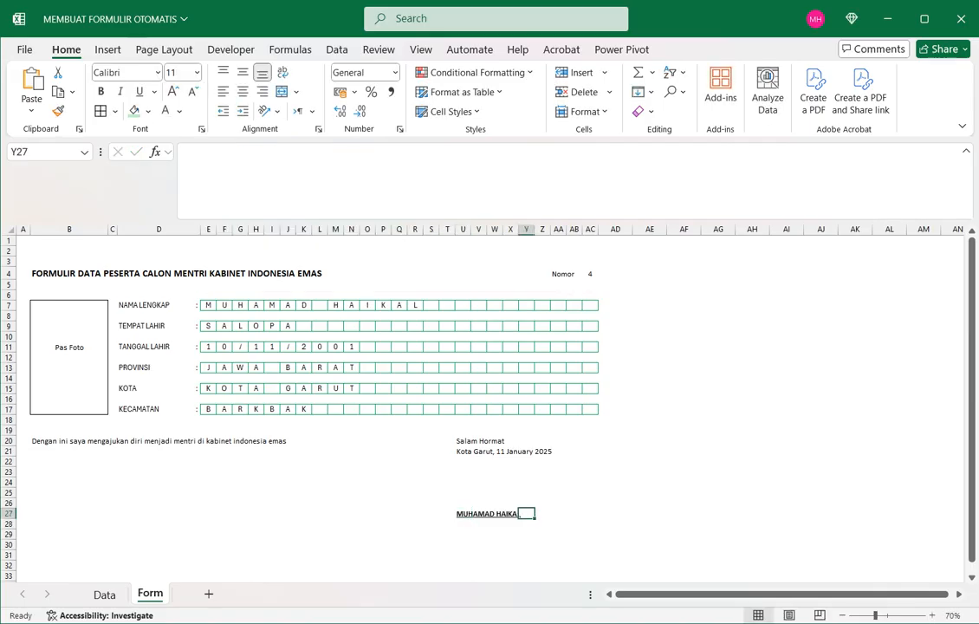
Step: Enter 2 as the record number in AC4 and check a province box's lookup formula
left_click(590, 273)
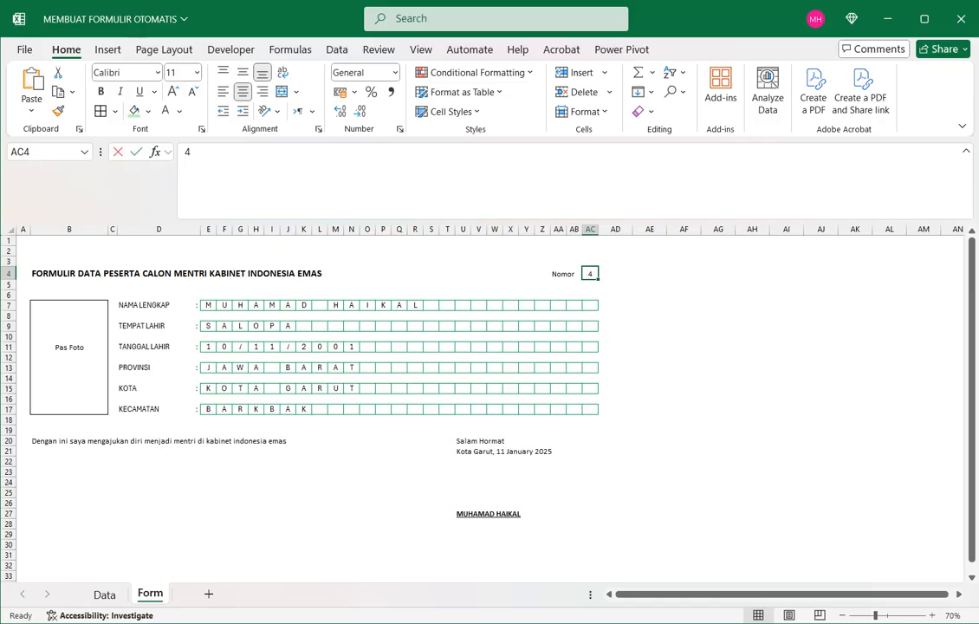
type("2")
key("Return")
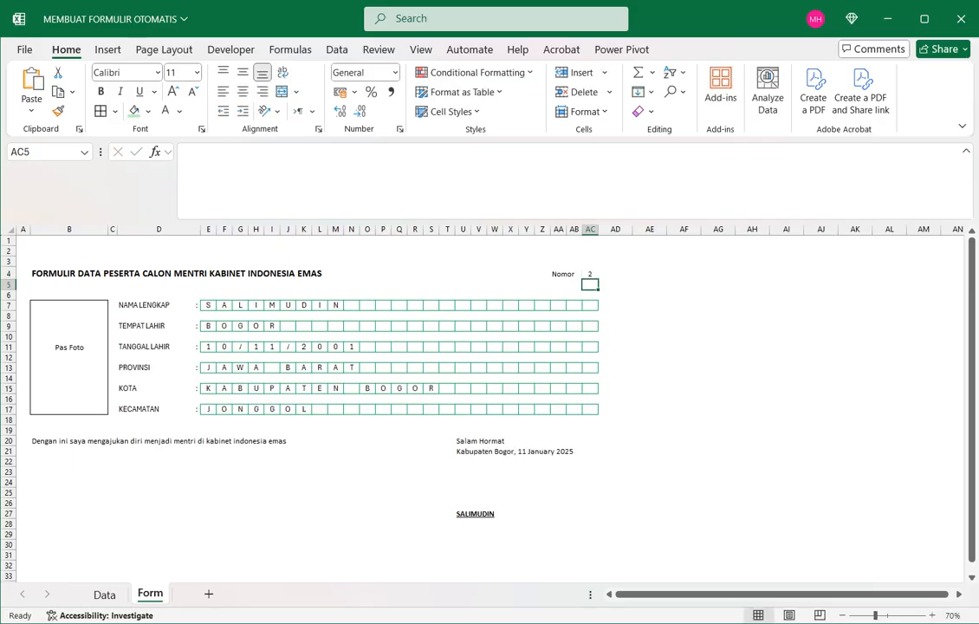
left_click(448, 368)
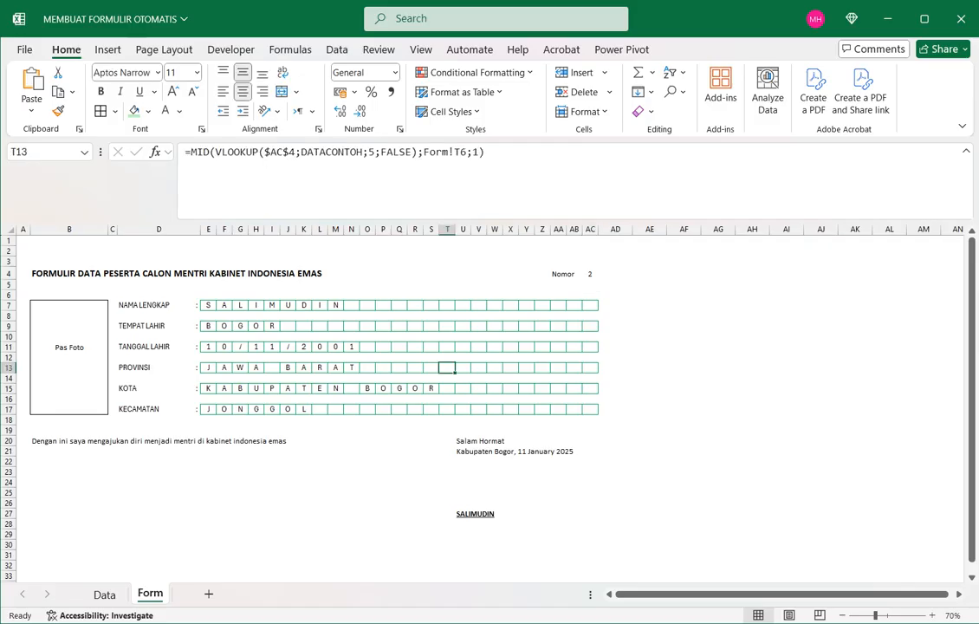
left_click(448, 284)
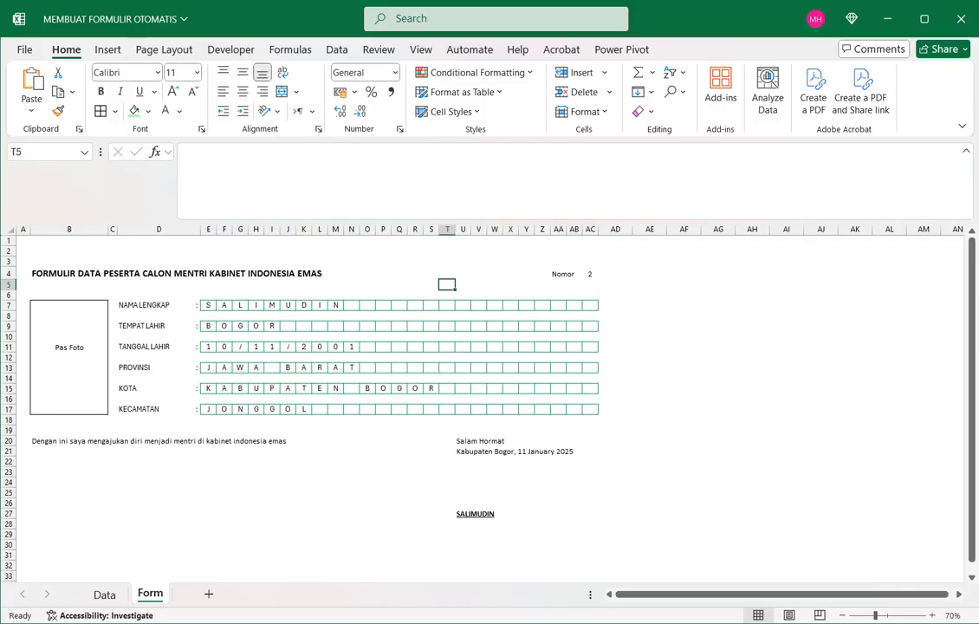
scroll(447, 284, "up", 1)
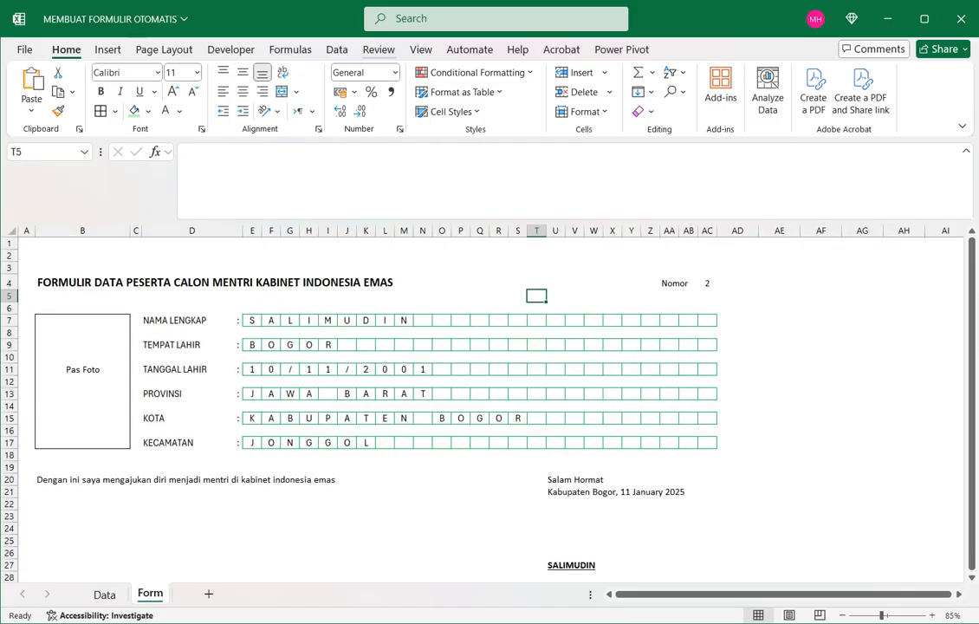
Step: Switch the Form sheet to Page Layout view
left_click(379, 50)
left_click(421, 49)
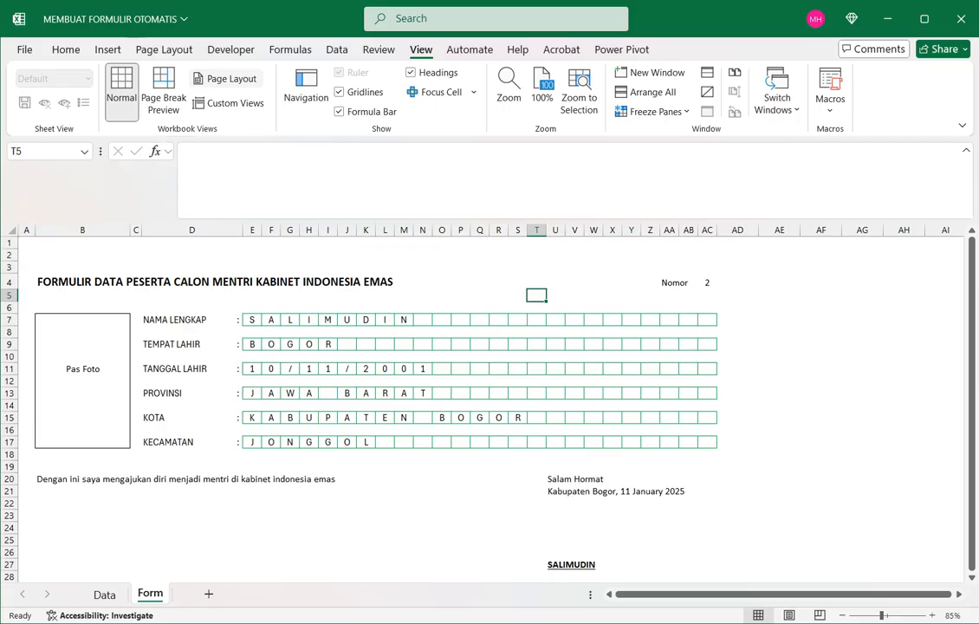
left_click(378, 49)
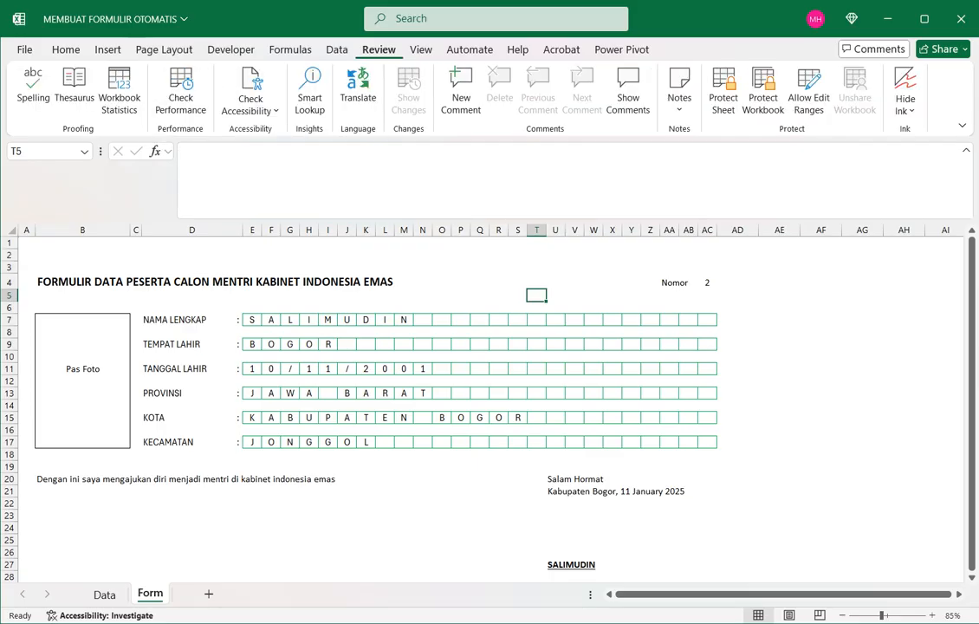
left_click(421, 49)
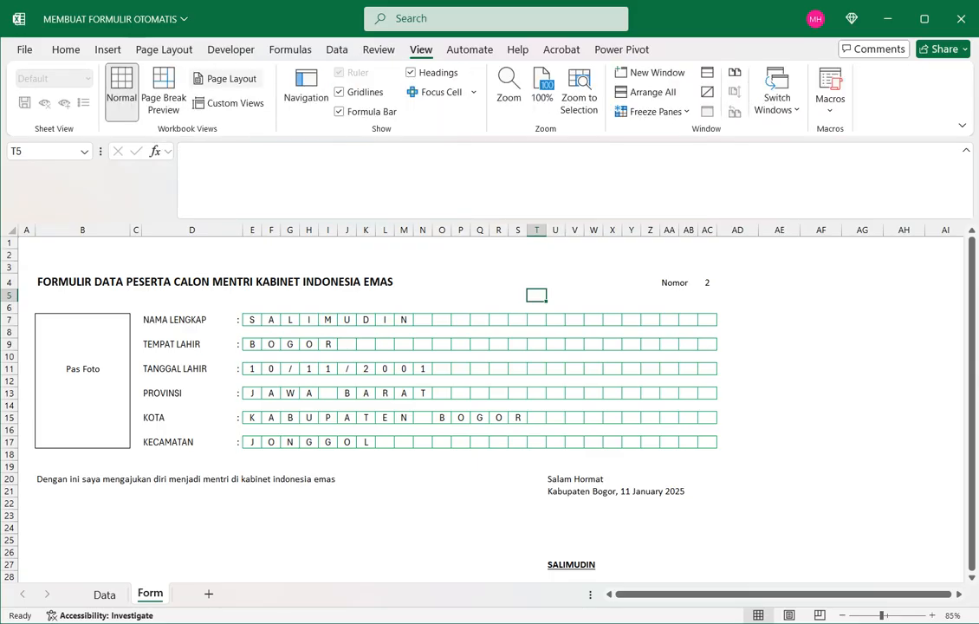
left_click(226, 79)
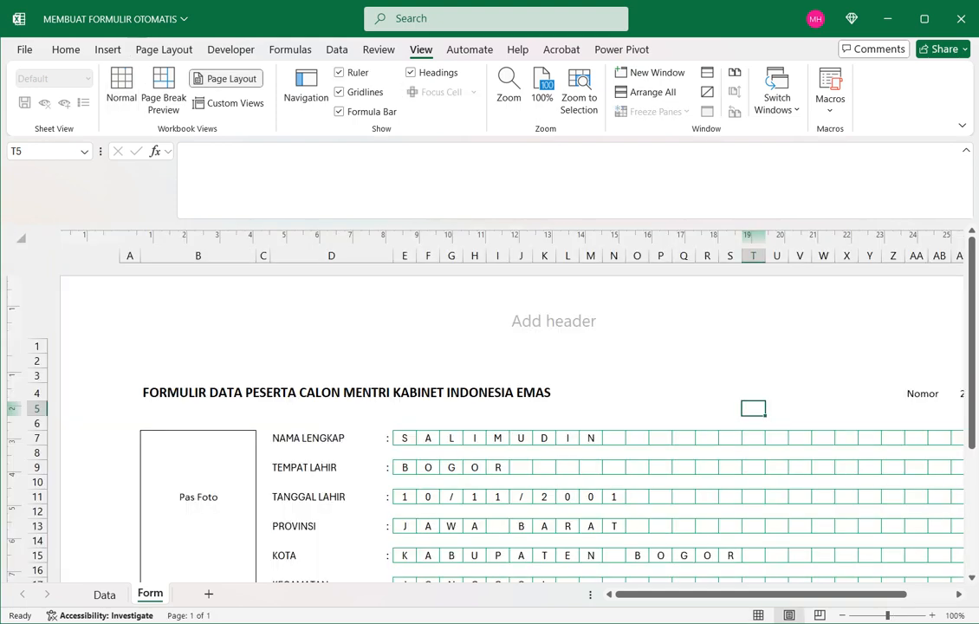
Step: Scroll through the page layout, then change to Page Break Preview
scroll(486, 408, "down", 3)
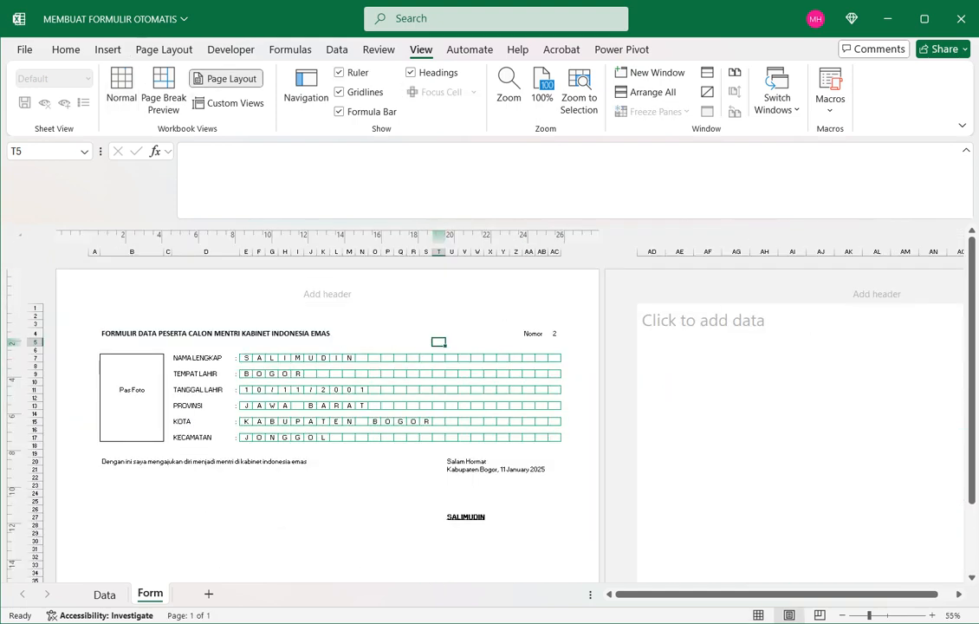
scroll(327, 416, "down", 3)
scroll(328, 416, "up", 3)
scroll(327, 416, "down", 7)
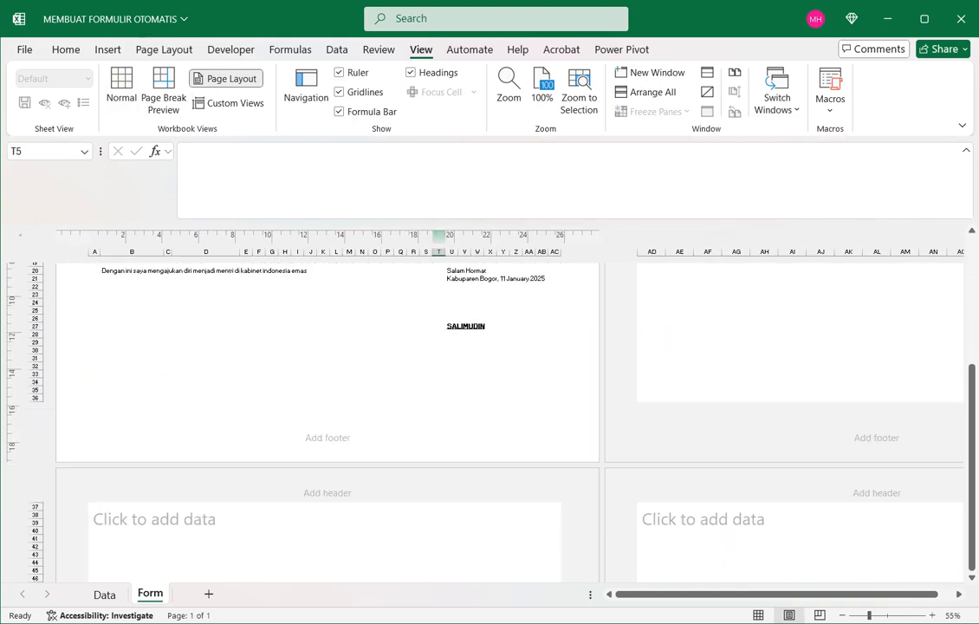
scroll(328, 416, "up", 3)
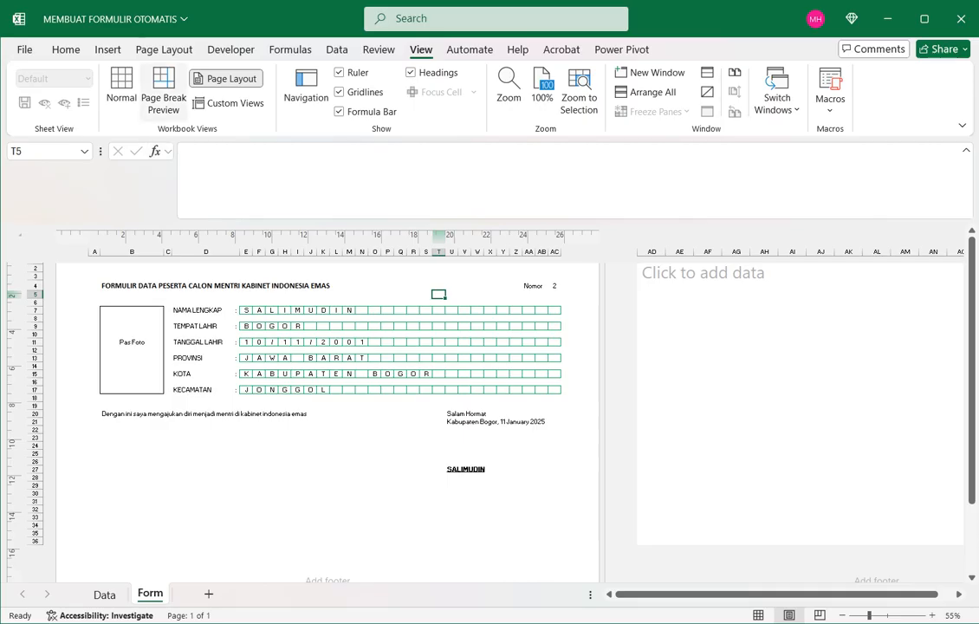
left_click(163, 91)
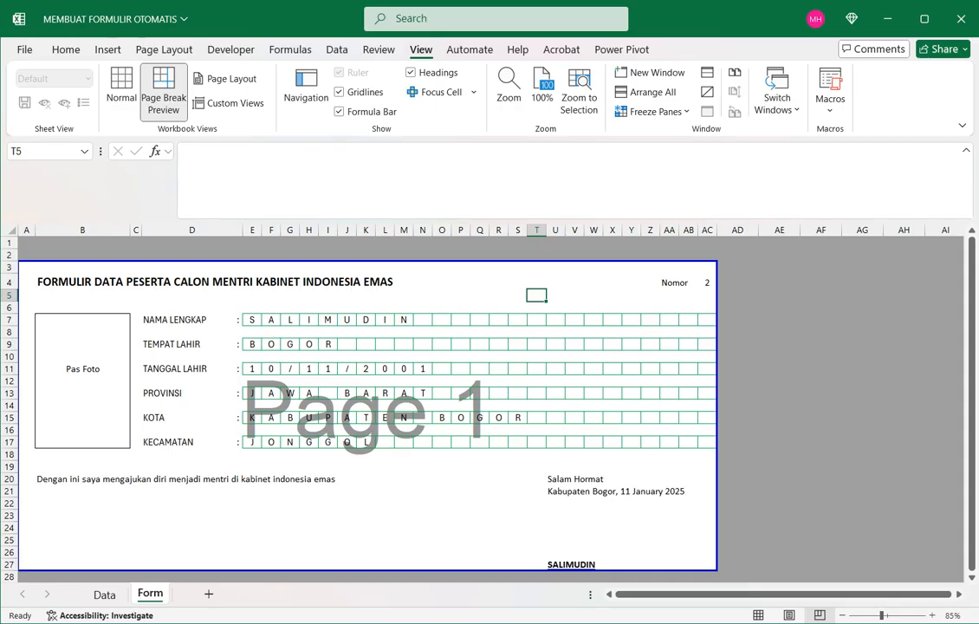
Step: Enter 3 as the record number in AC4 to show SOLO, JAWA TENGAH, KABUPATEN SOLO
left_click(707, 283)
type("3")
key("Return")
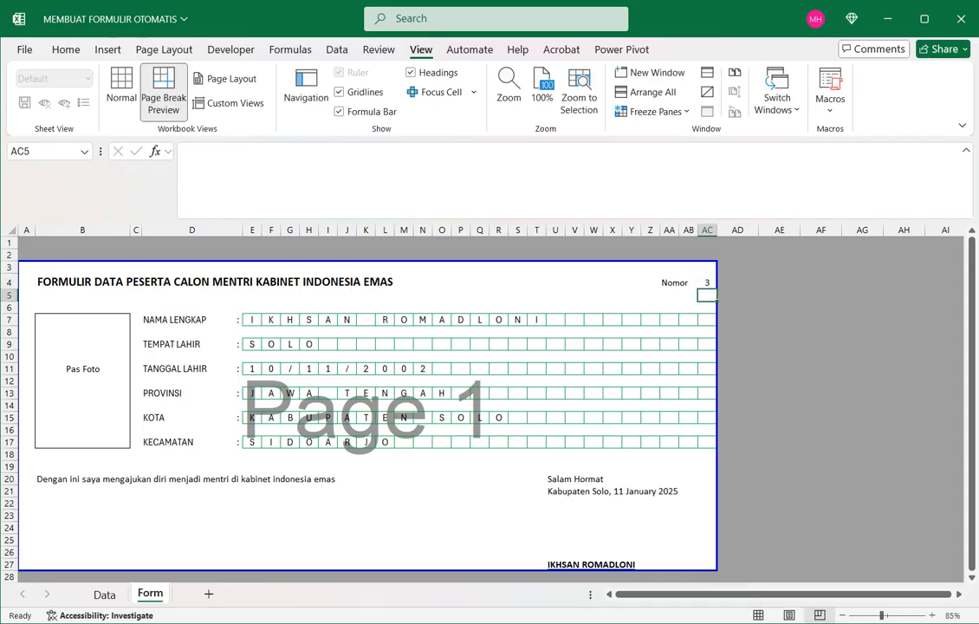
mouse_move(633, 622)
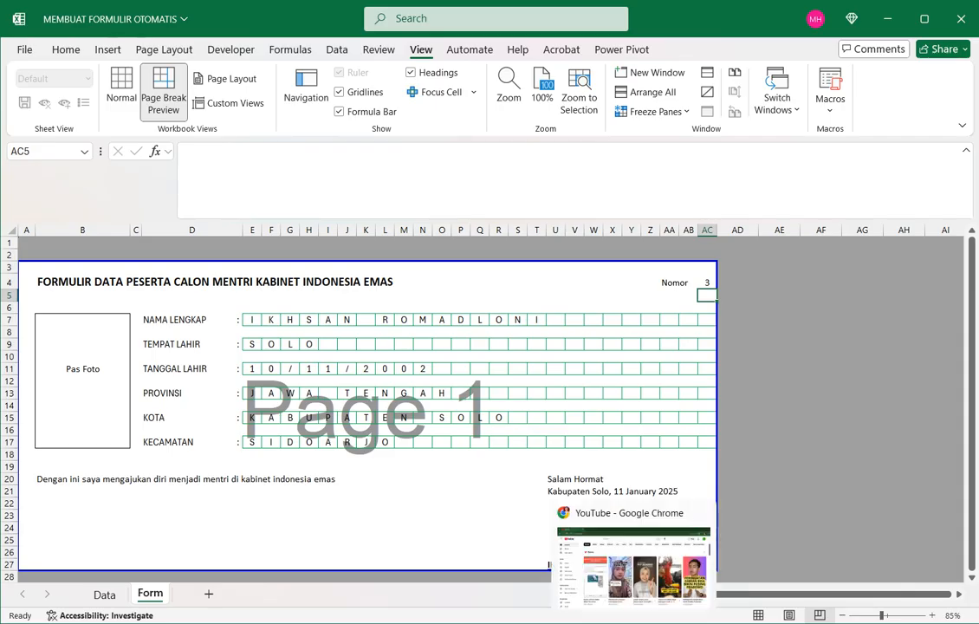
left_click(461, 454)
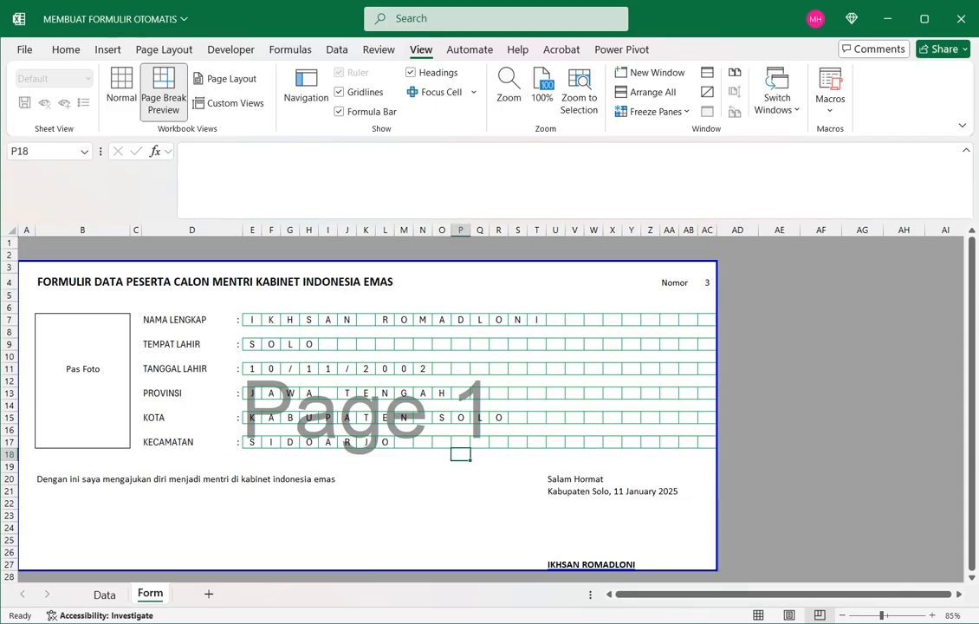